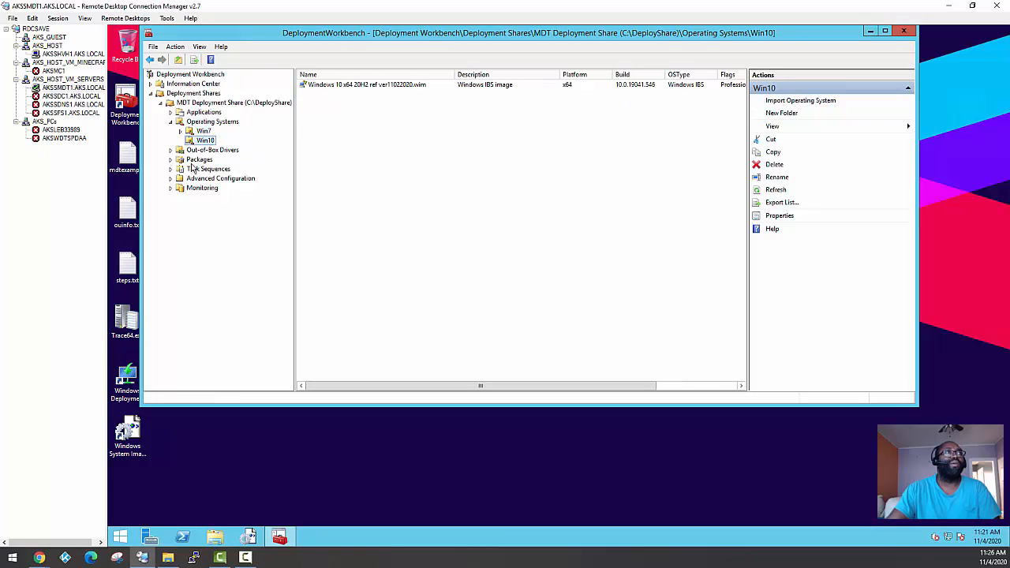
Open the WIN10 x64 folder under Task Sequences > Deploy and examine its existing Windows 10 x64 task sequence
click(197, 160)
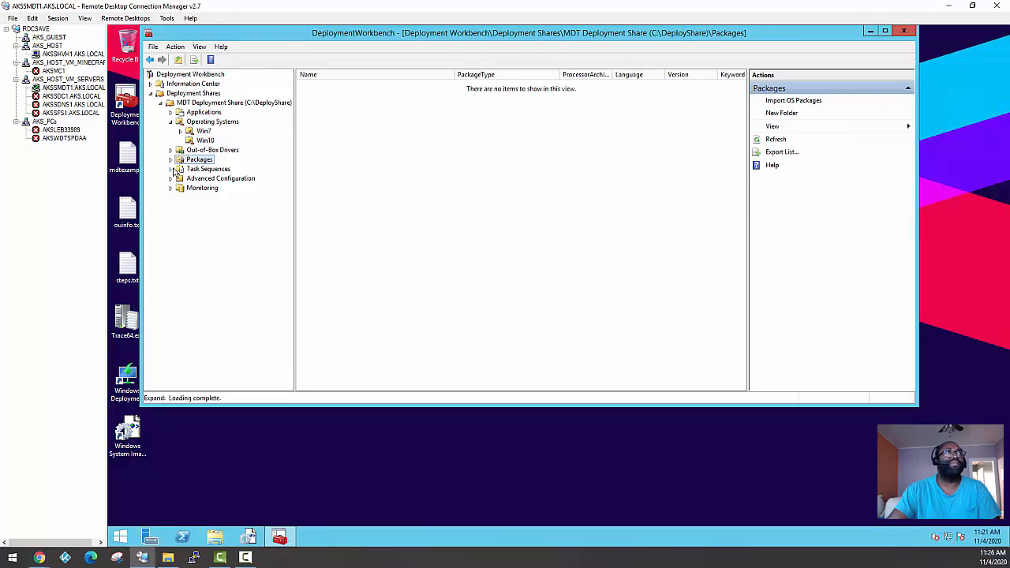
click(170, 169)
click(203, 170)
click(204, 179)
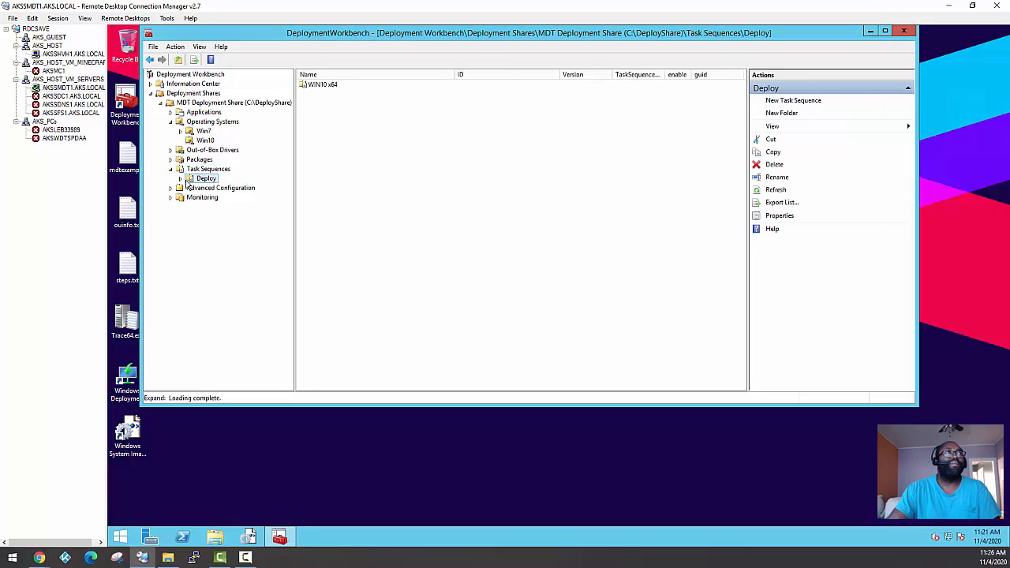
double_click(189, 180)
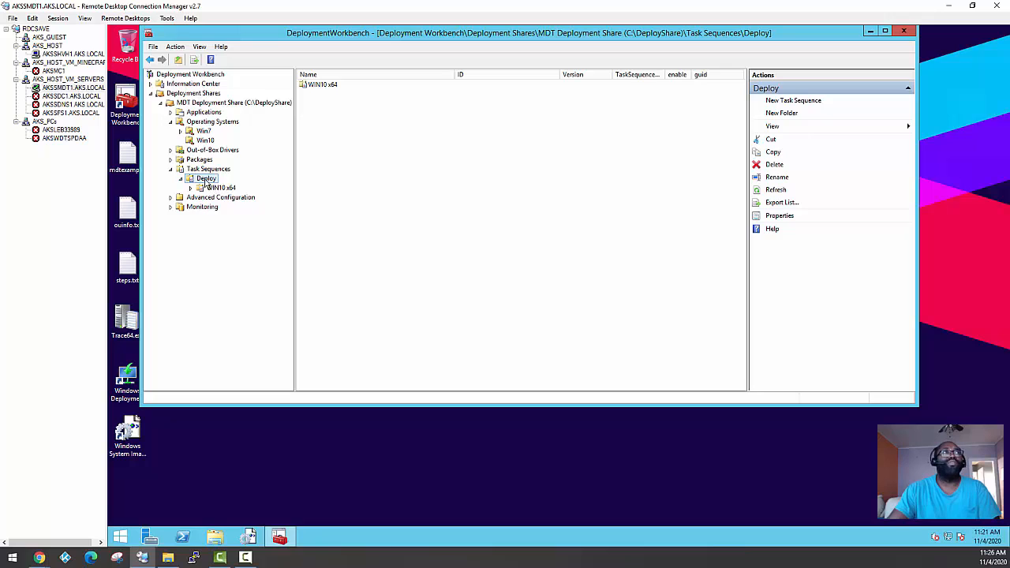
click(220, 188)
click(204, 170)
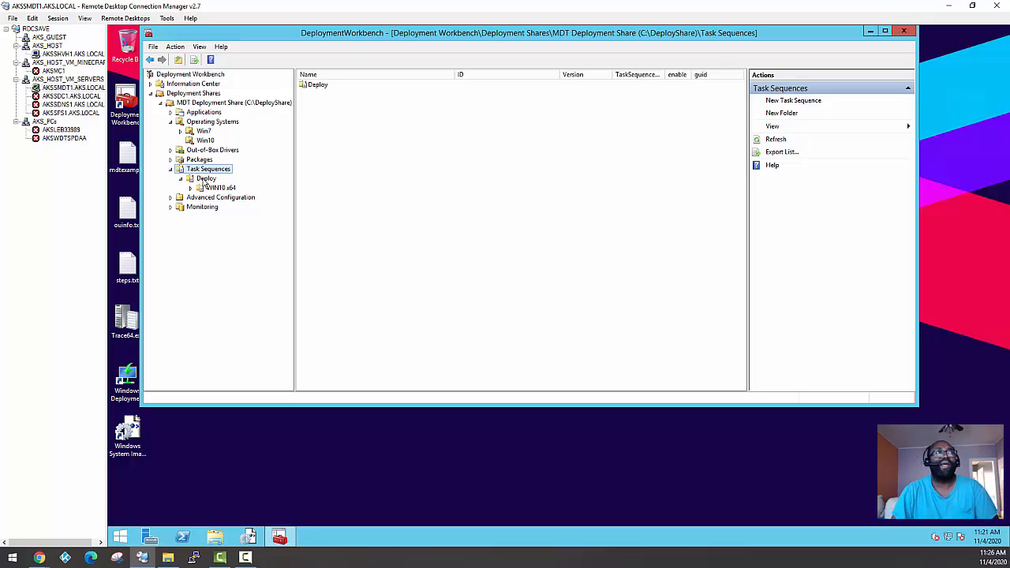
click(218, 188)
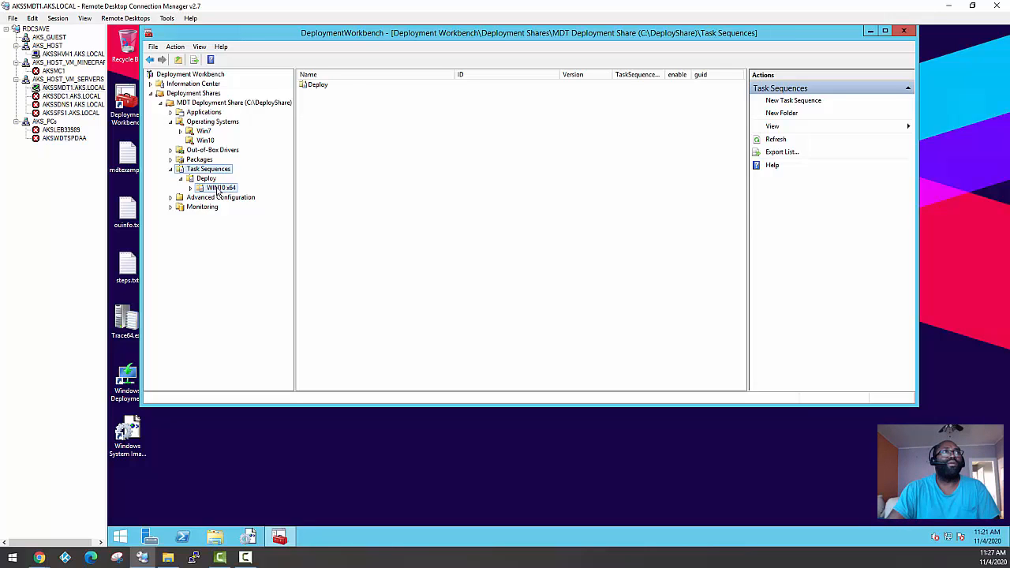
click(325, 91)
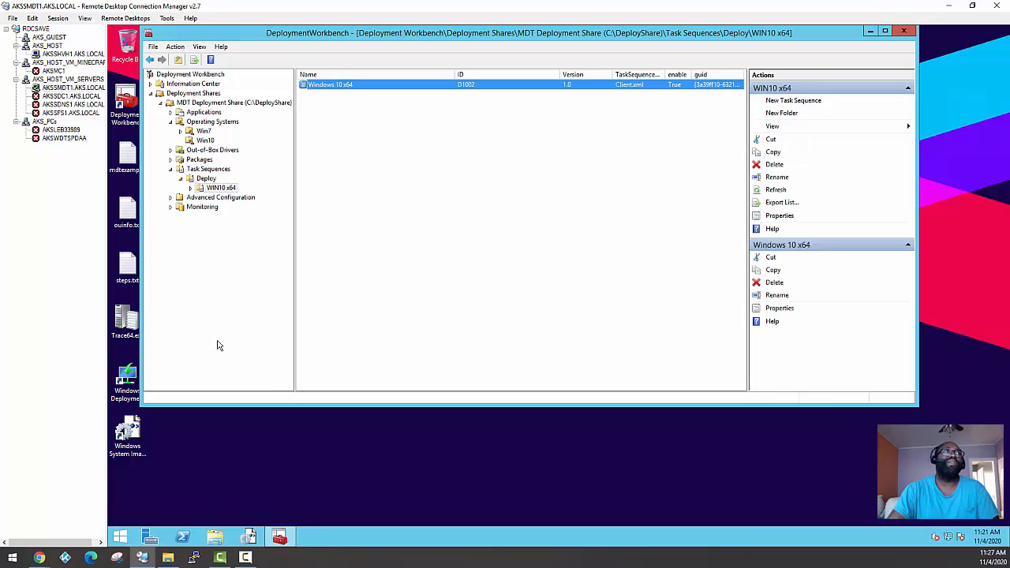
Start a new task sequence in the WIN10 x64 folder with ID NEW and name Deploy Windows 10 PROD
right_click(213, 189)
click(264, 198)
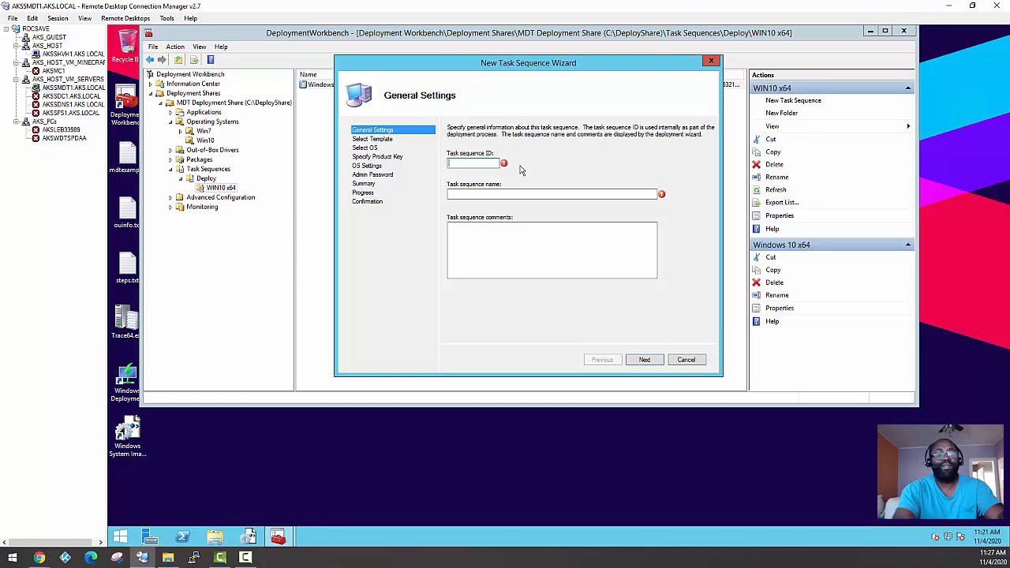
text(N)
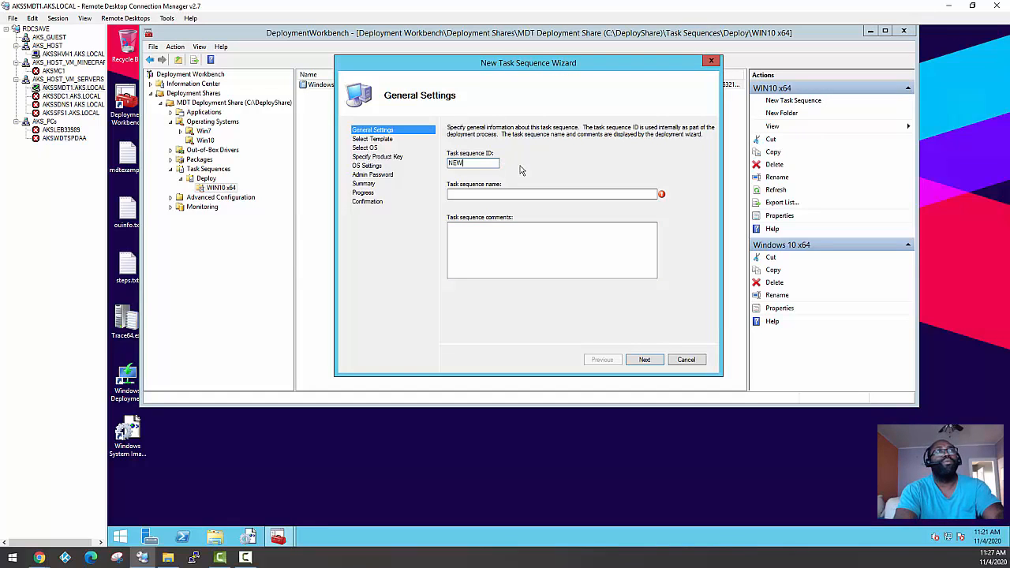
text(EW)
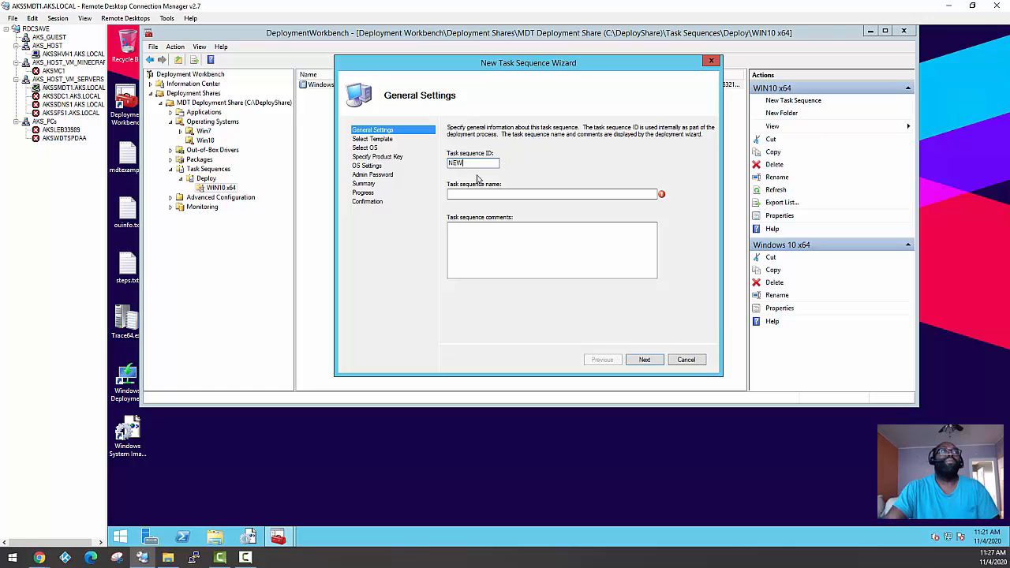
click(486, 194)
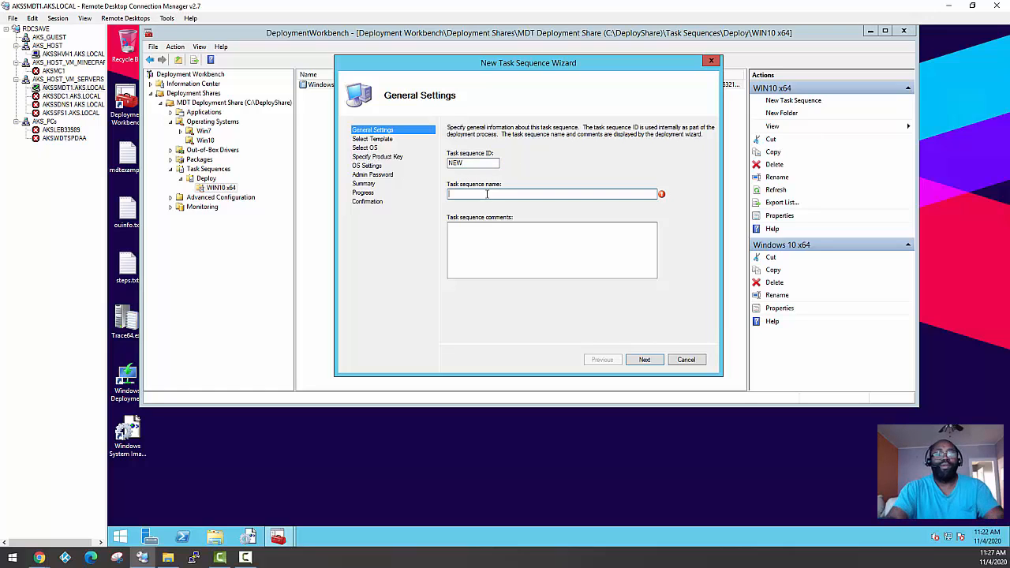
text(Deploy Windows 10 PROD)
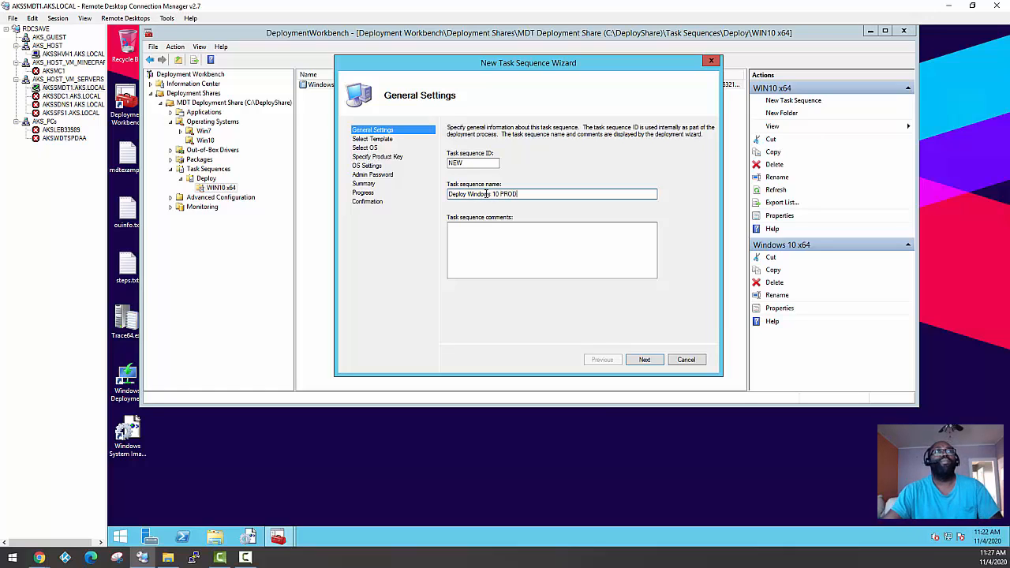
click(645, 359)
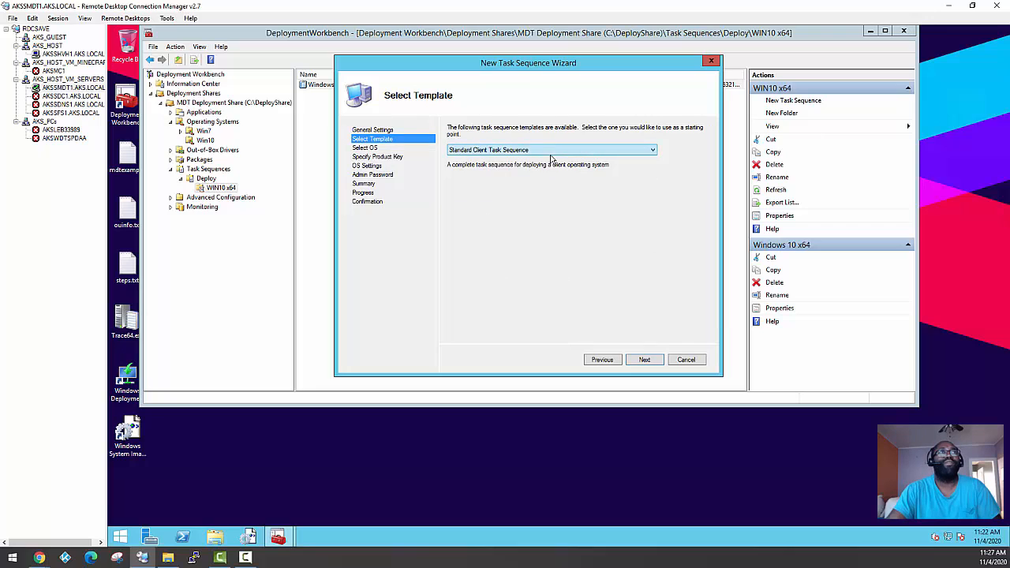
Review the available templates and keep Standard Client Task Sequence for the new task sequence
click(566, 150)
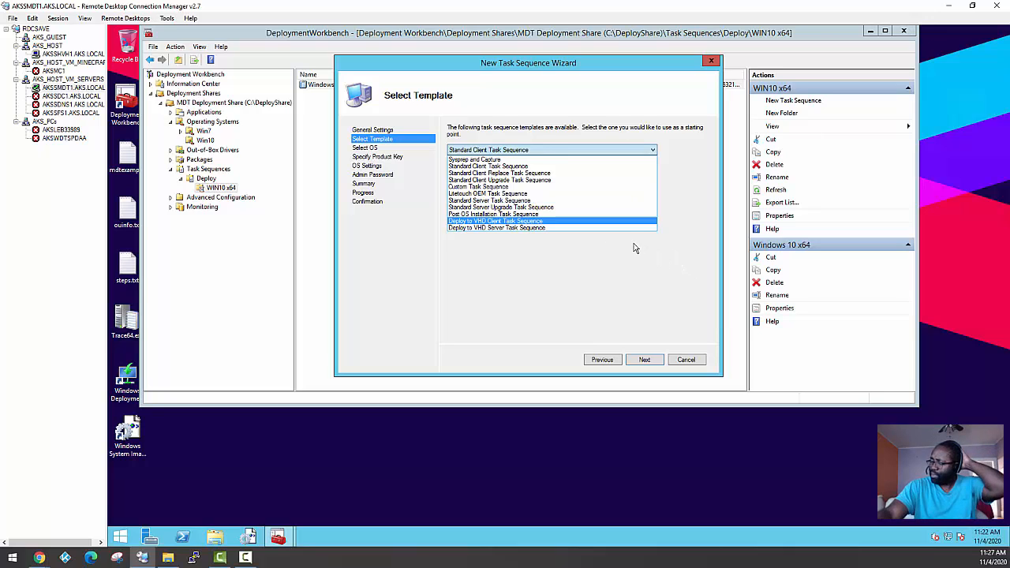
click(685, 361)
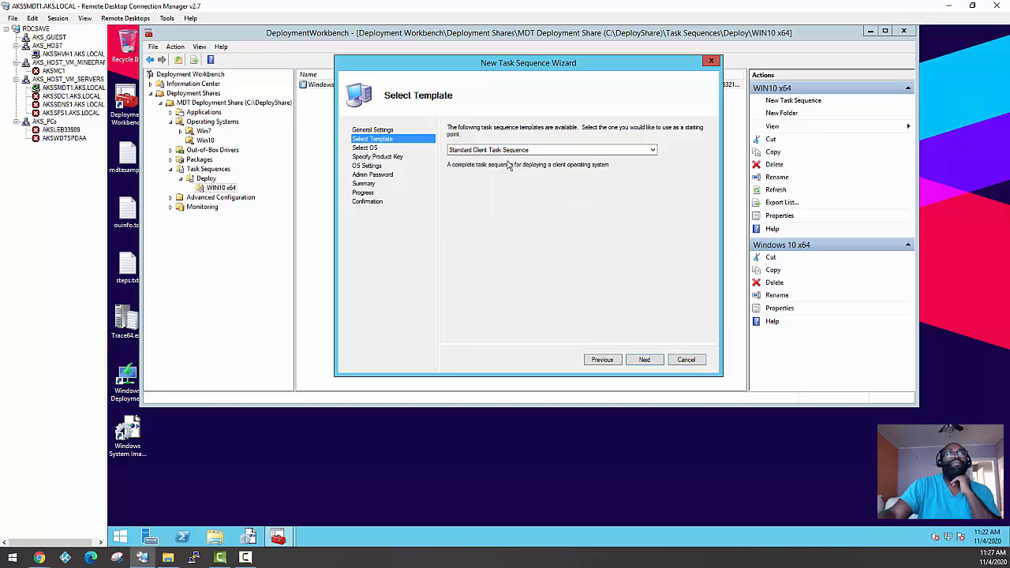
click(645, 359)
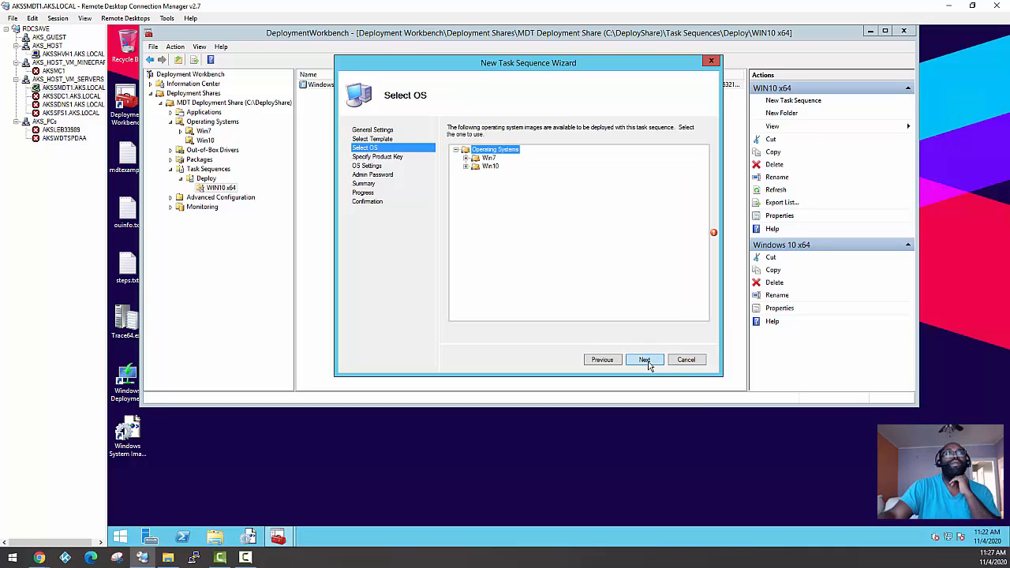
Choose the Win10 image Windows 10 x64 20H2 ref ver11022020.wim as the operating system and specify no product key
click(466, 166)
click(496, 175)
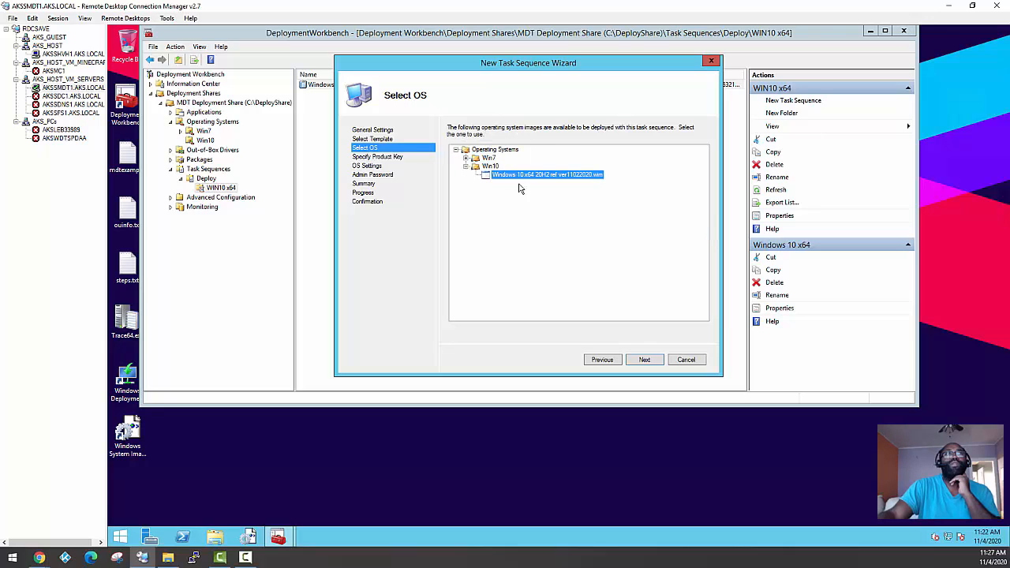
click(644, 360)
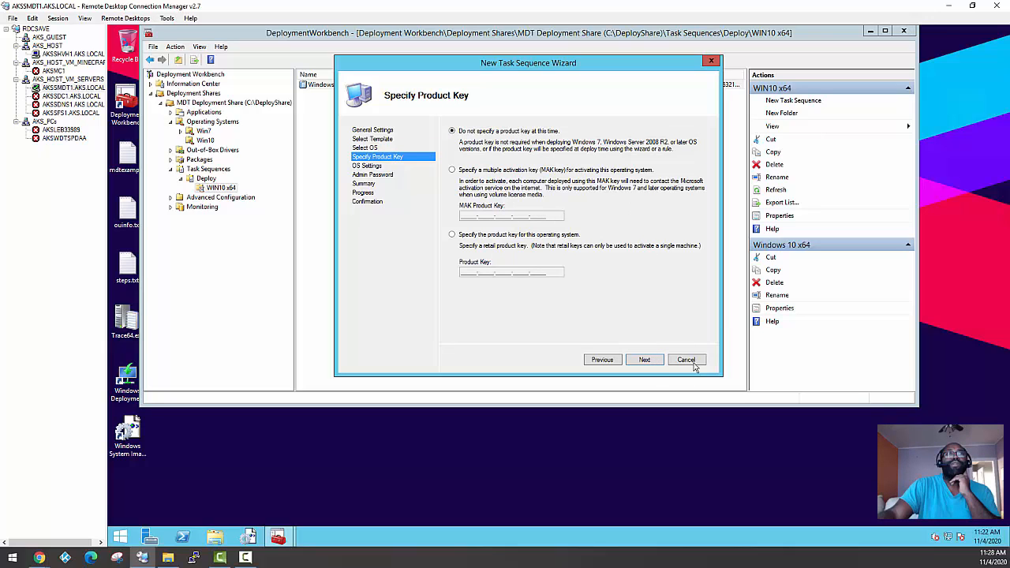
click(645, 359)
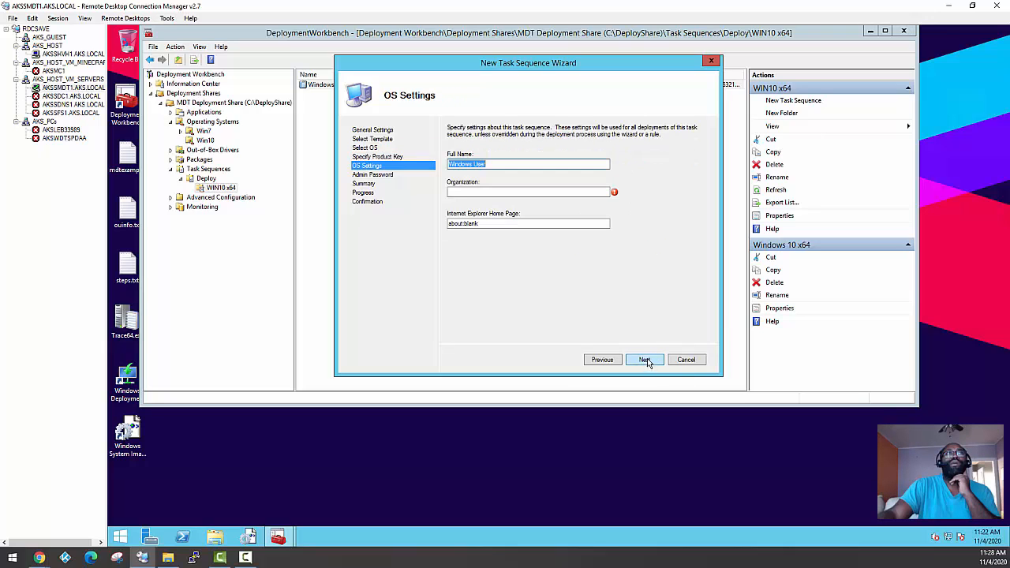
Set the organization to Windows User, keeping Windows User as the full name and about:blank as the home page
click(476, 191)
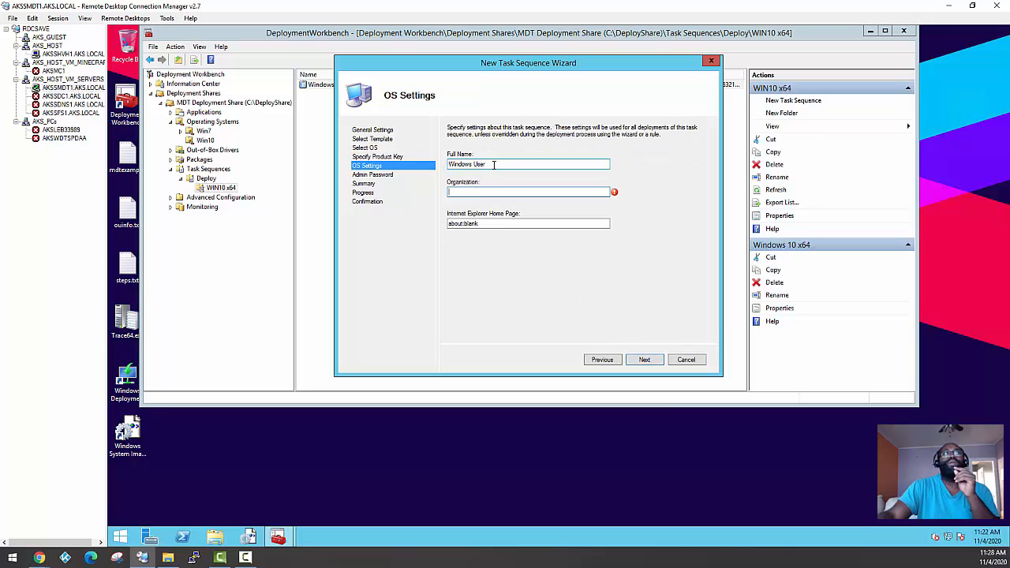
key(shift+Tab)
key(ctrl+c)
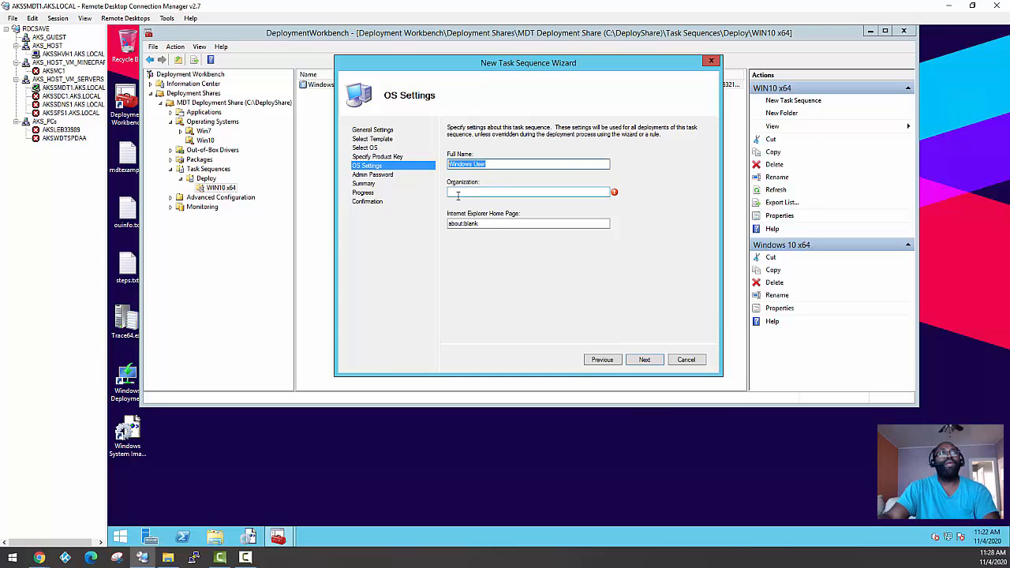
click(491, 193)
key(ctrl+v)
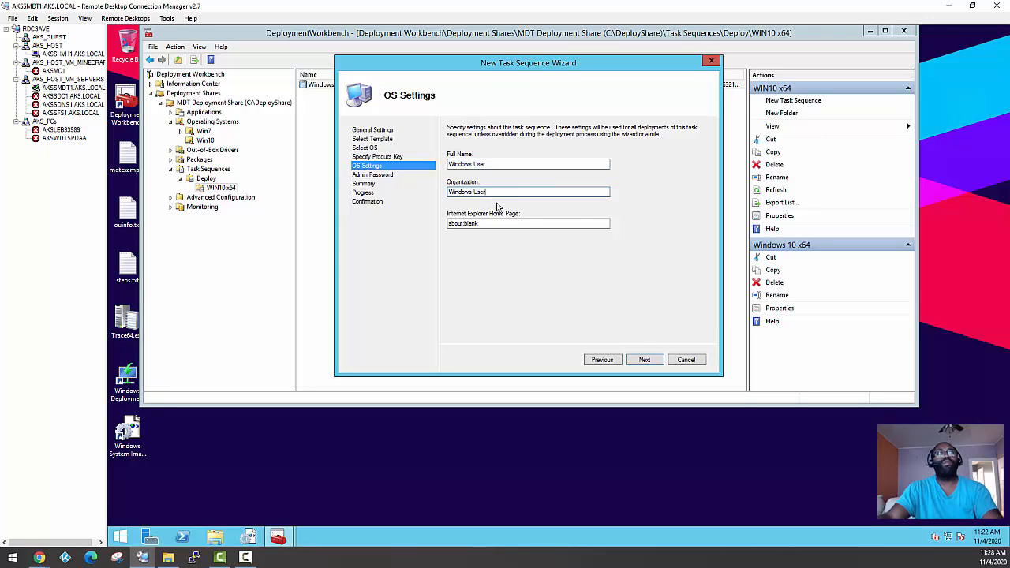
click(643, 362)
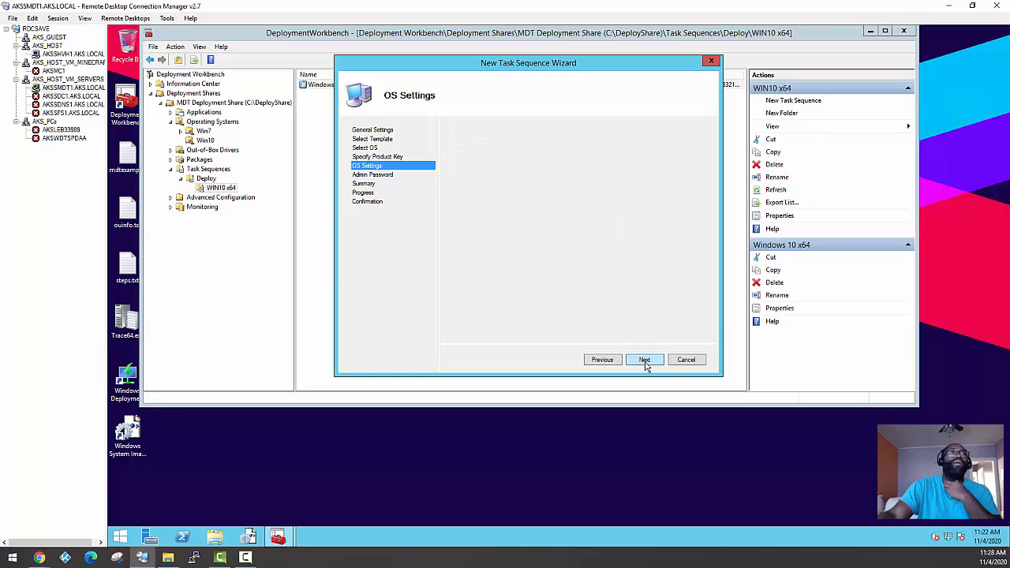
click(604, 360)
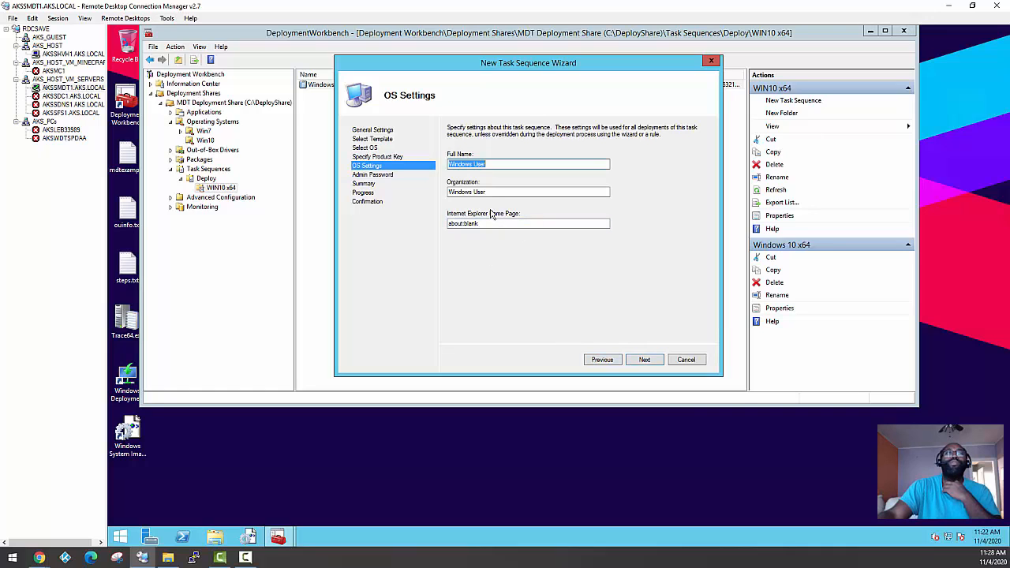
click(477, 224)
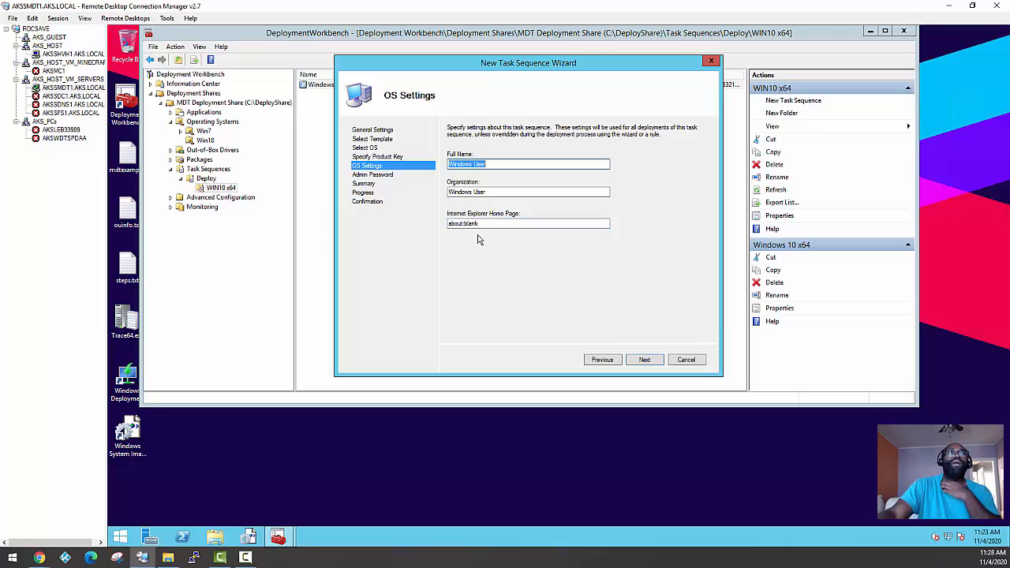
click(645, 362)
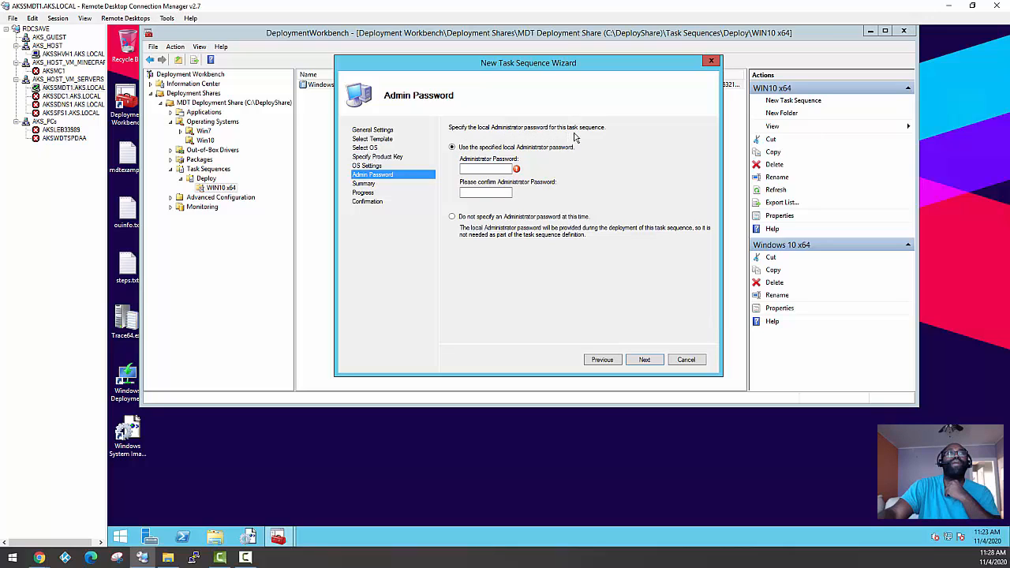
Choose not to specify a local Administrator password and finish creating the task sequence
click(496, 218)
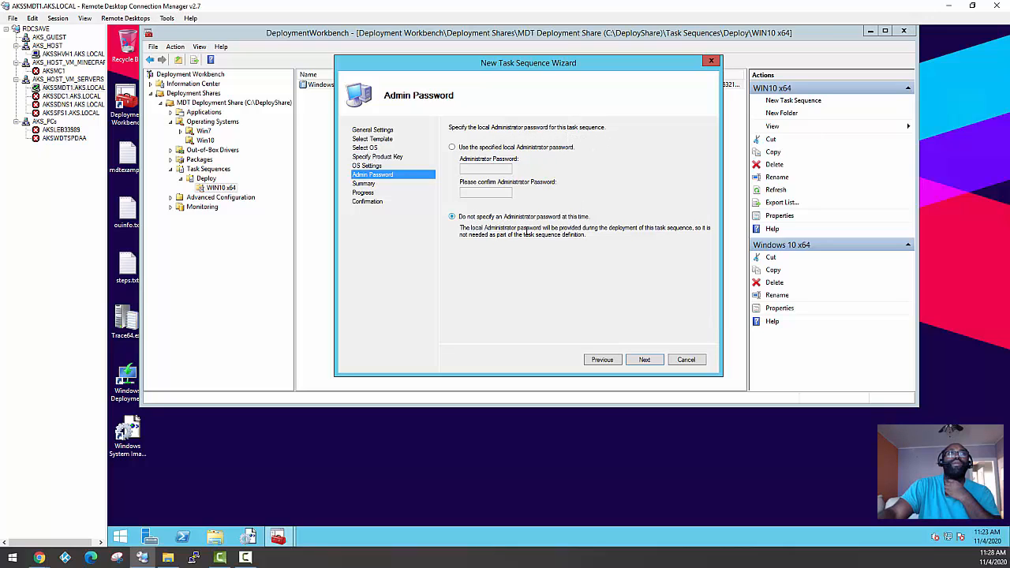
click(645, 361)
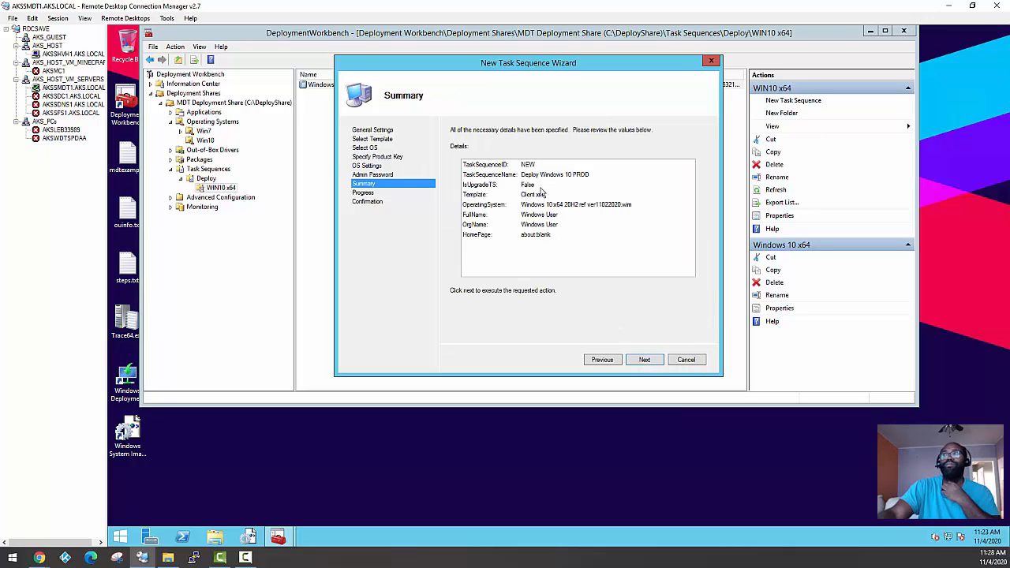
click(642, 361)
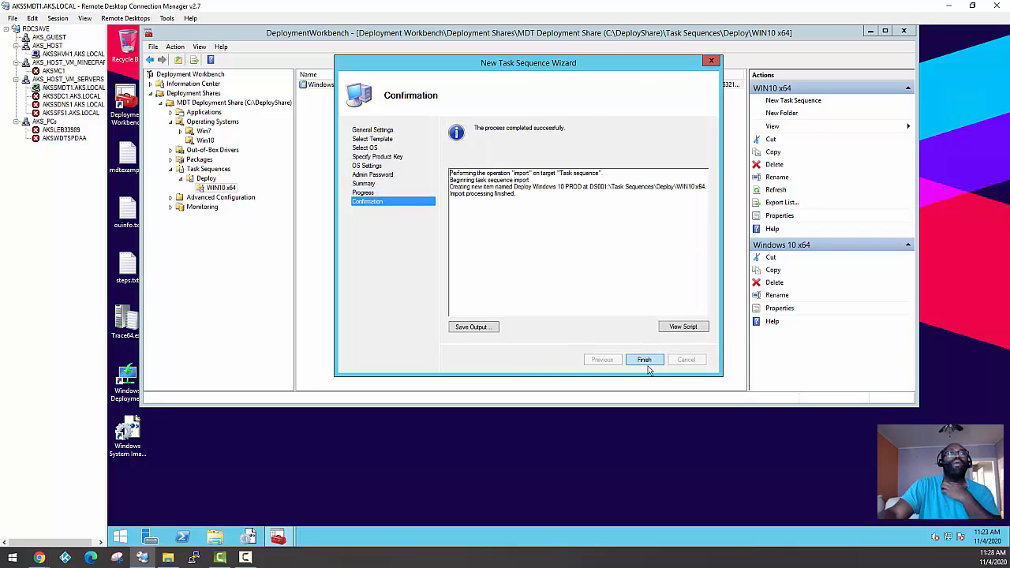
click(644, 360)
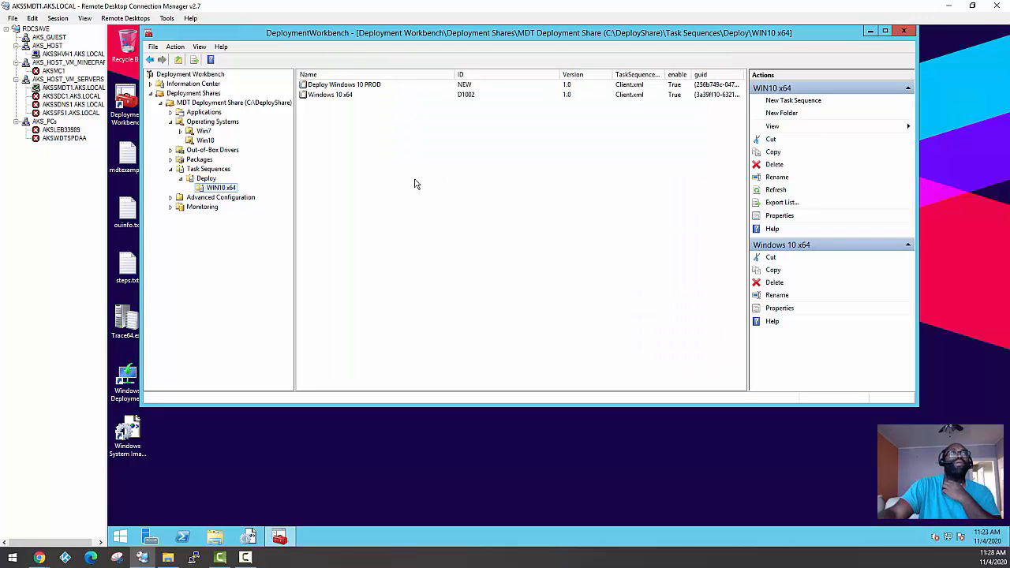
Delete the Deploy Windows 10 PROD task sequence from the WIN10 x64 folder
click(339, 85)
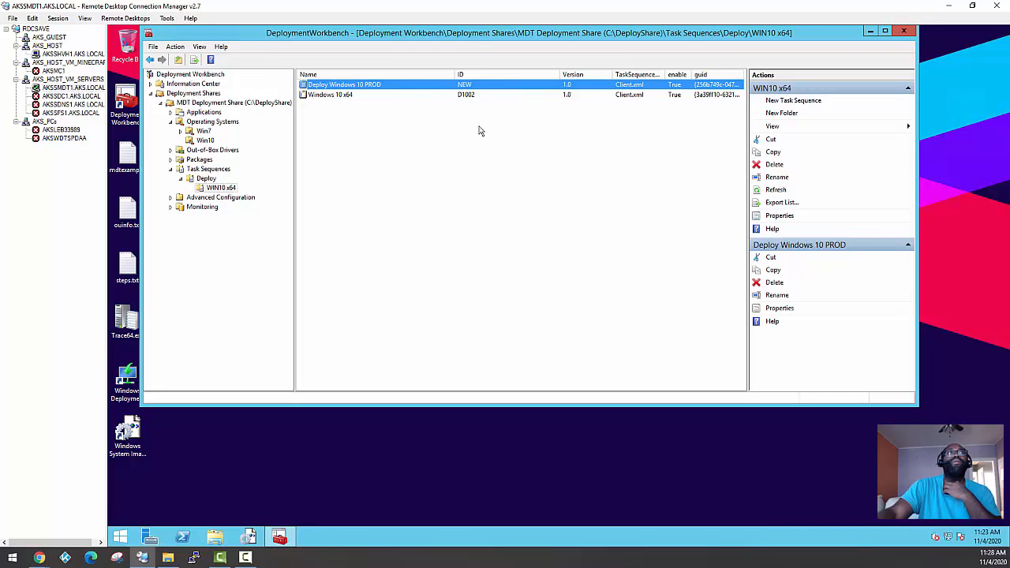
click(325, 96)
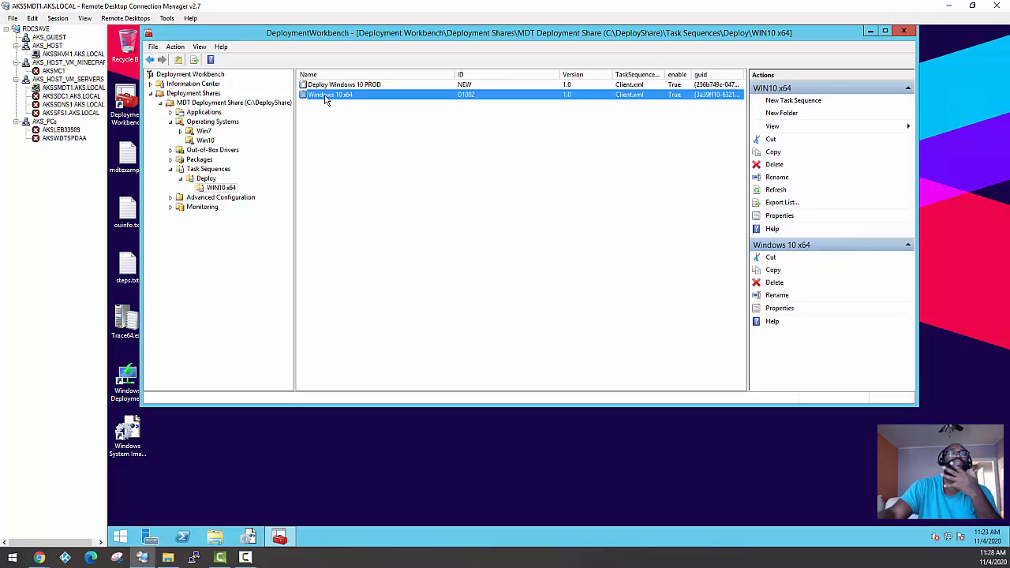
click(325, 86)
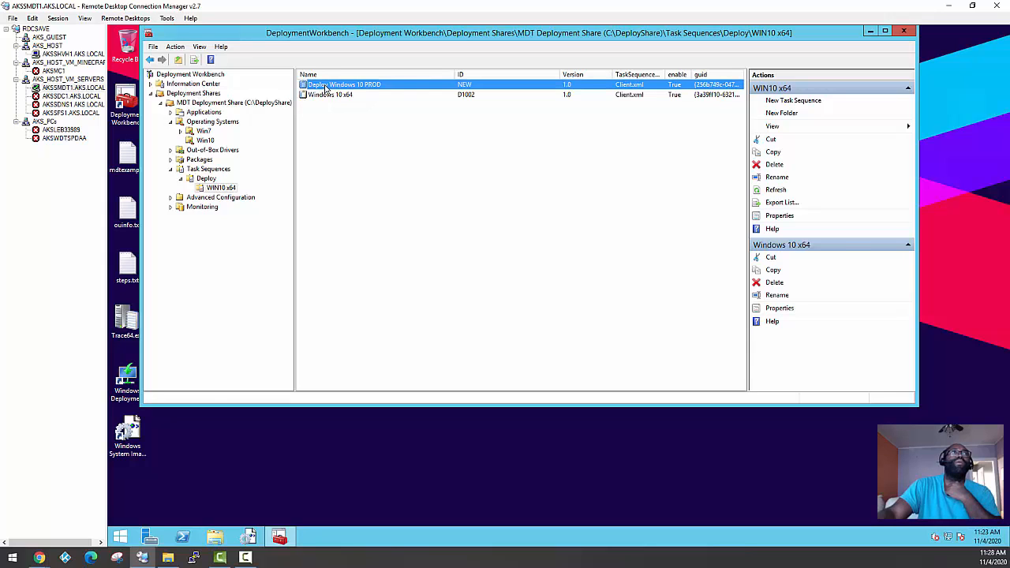
right_click(325, 86)
click(360, 119)
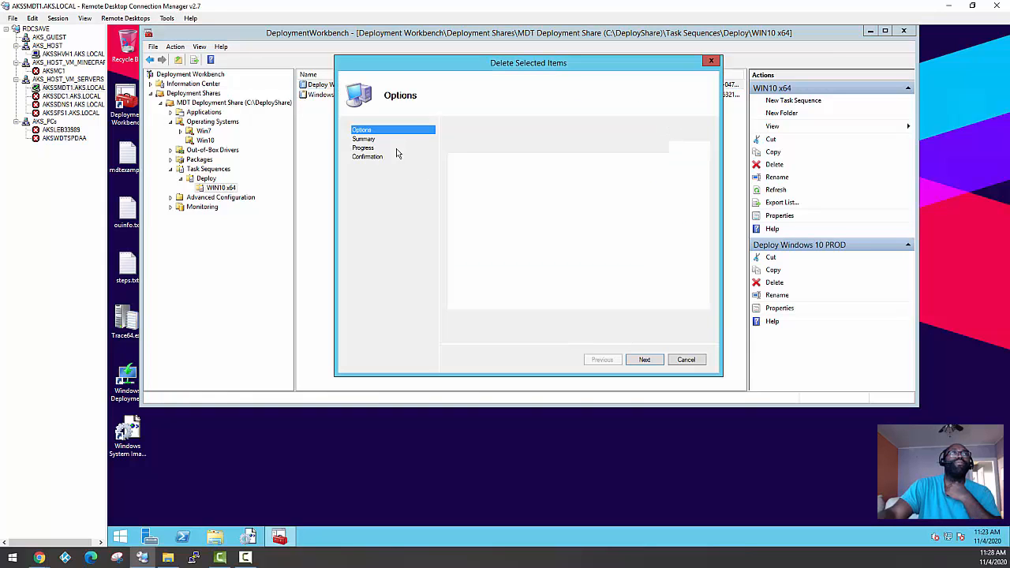
click(645, 361)
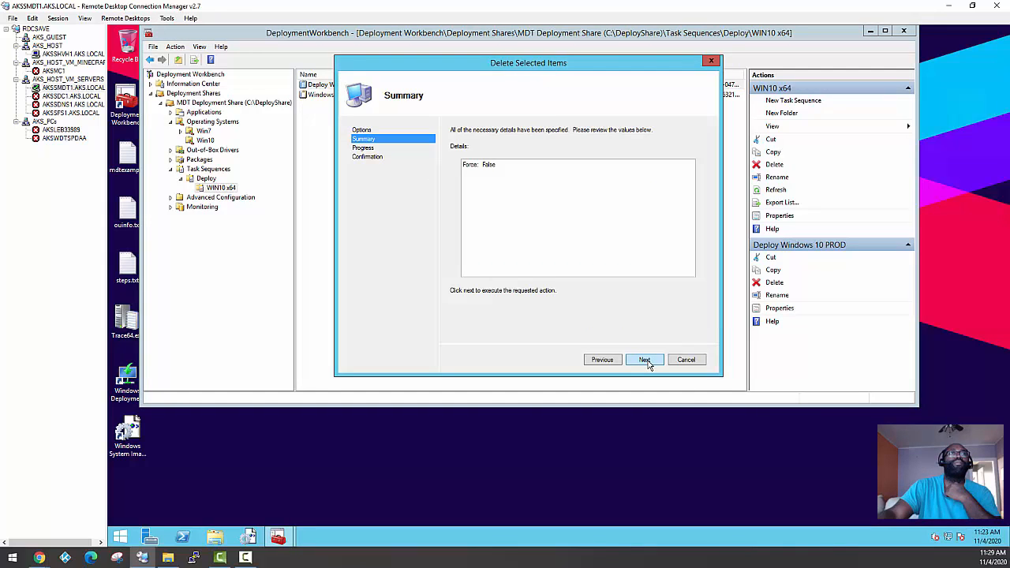
click(644, 360)
click(647, 360)
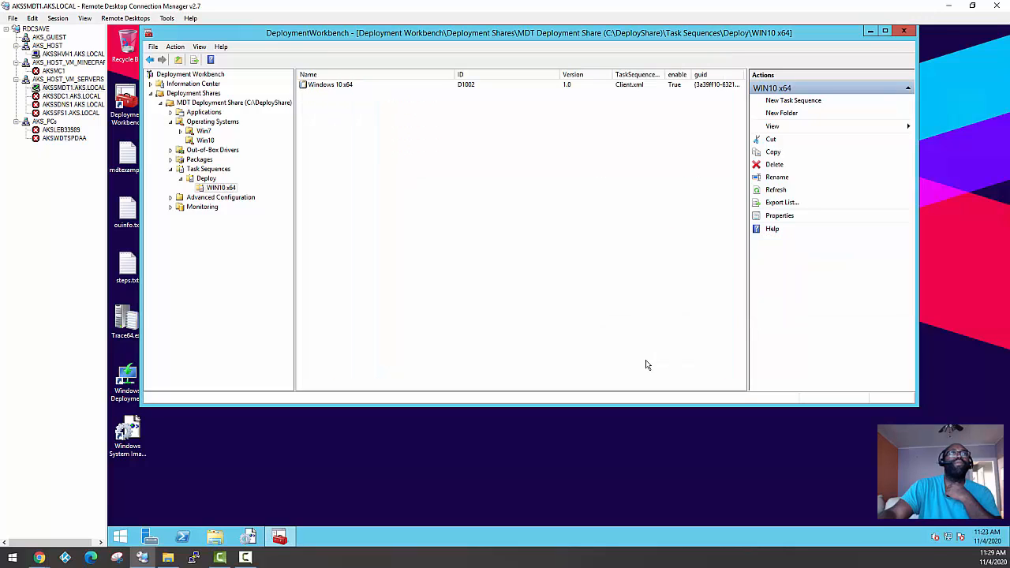
Open the step list of the existing Windows 10 x64 task sequence and dismiss the task sequence error notice
click(319, 88)
right_click(320, 88)
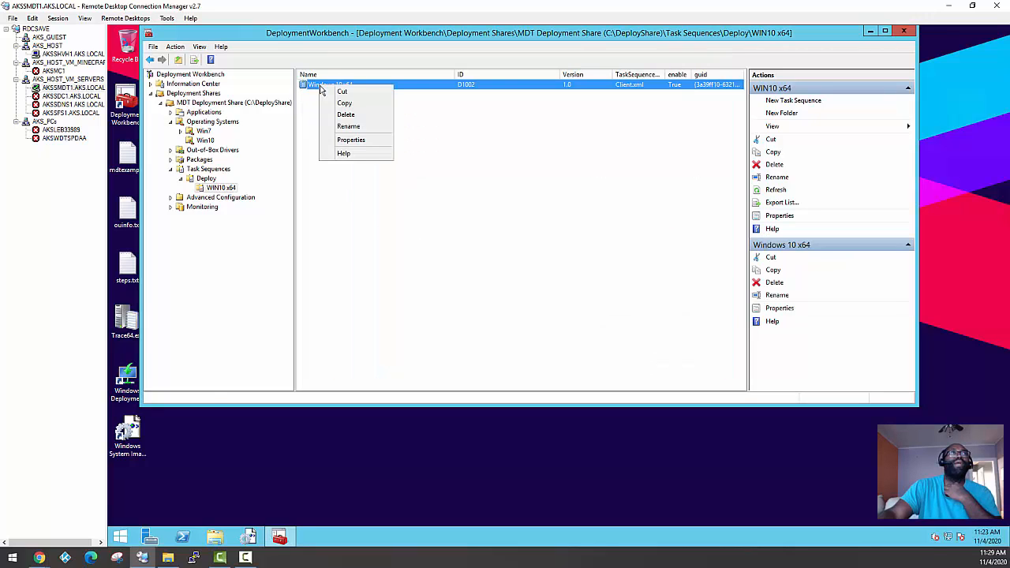
click(353, 140)
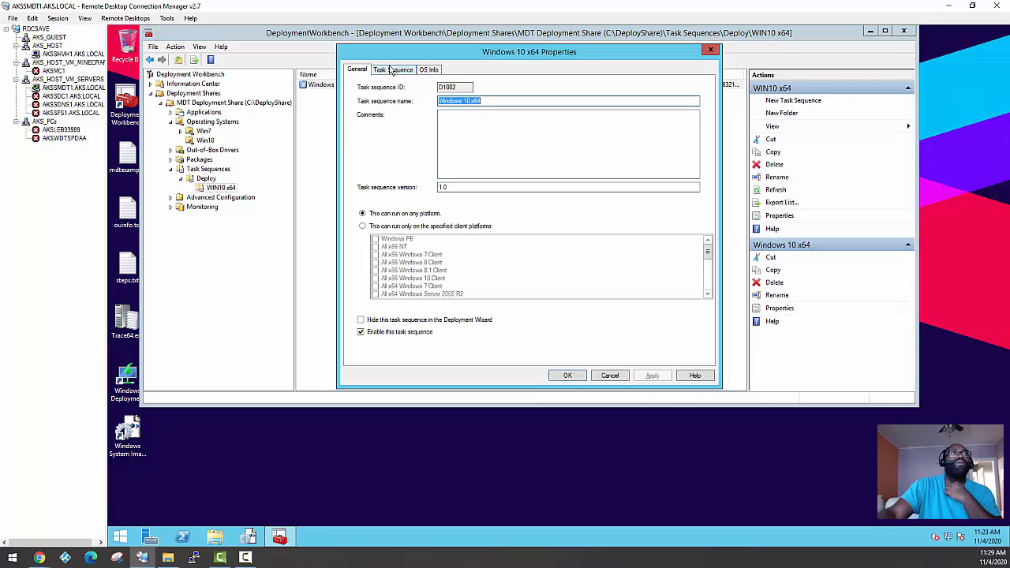
click(393, 69)
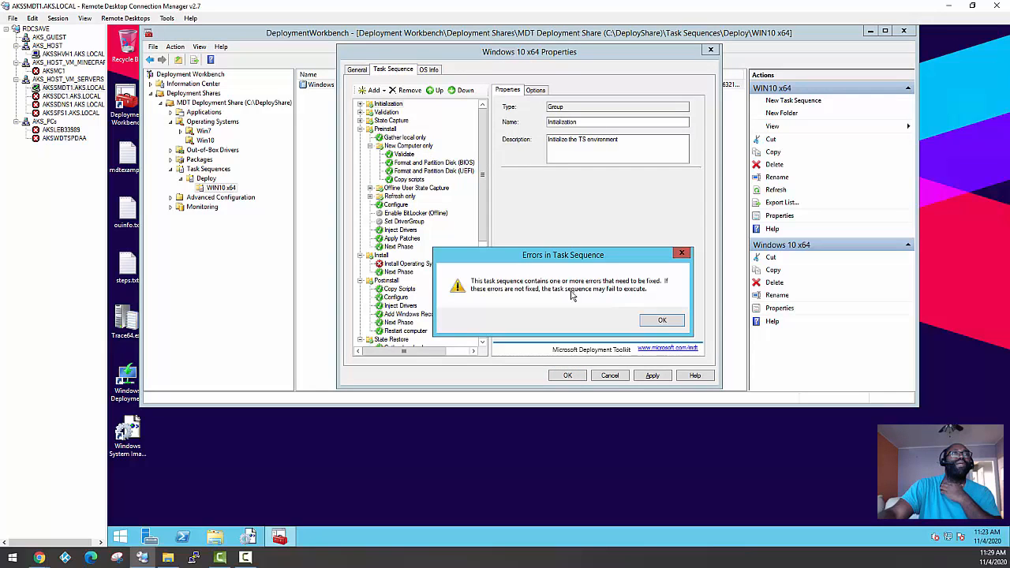
click(664, 319)
Assign Windows 10 x64 20H2 ref ver11022020.wim from Win10 to the Install Operating System step and apply the change
click(411, 264)
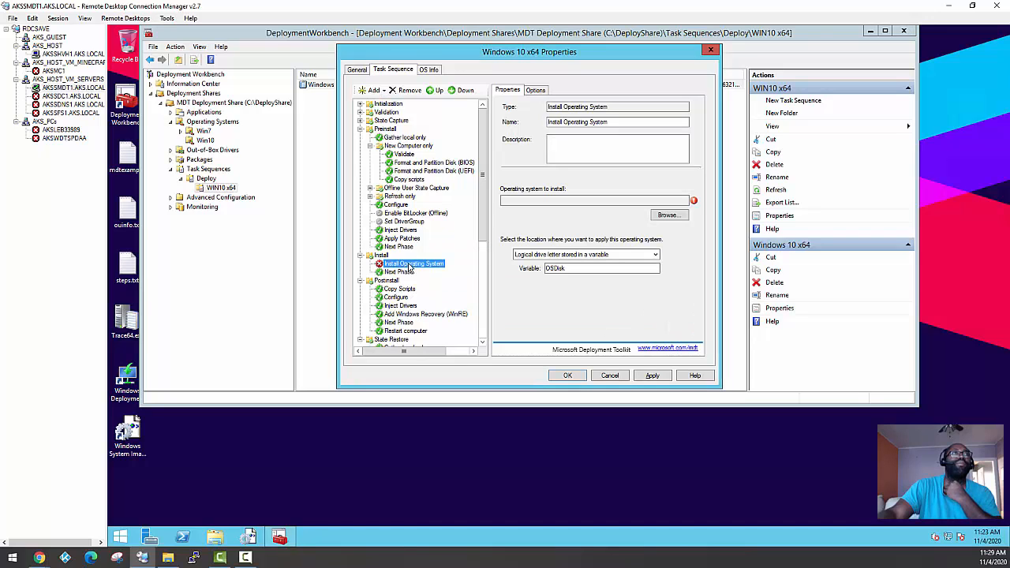
click(666, 216)
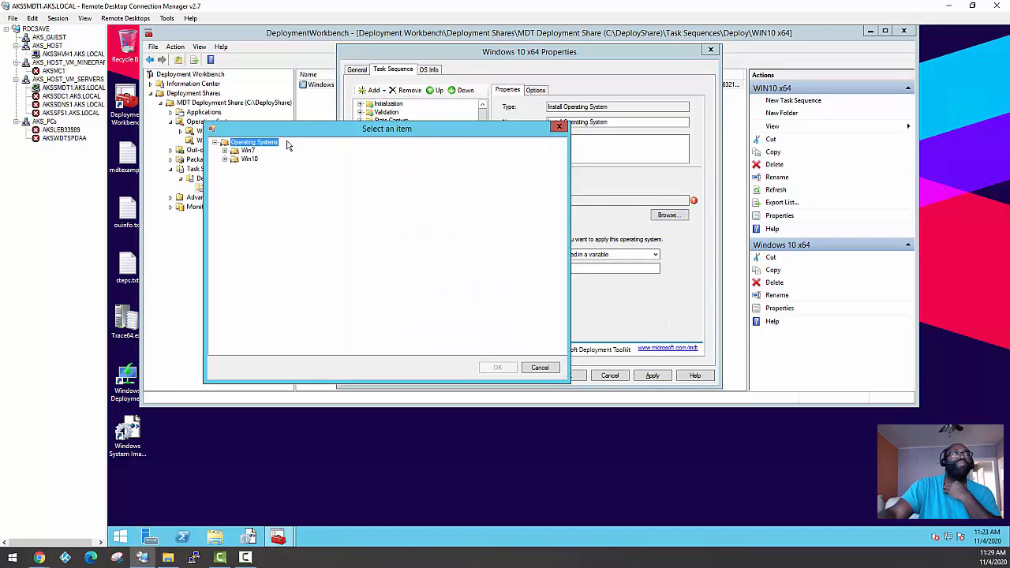
click(226, 159)
click(294, 168)
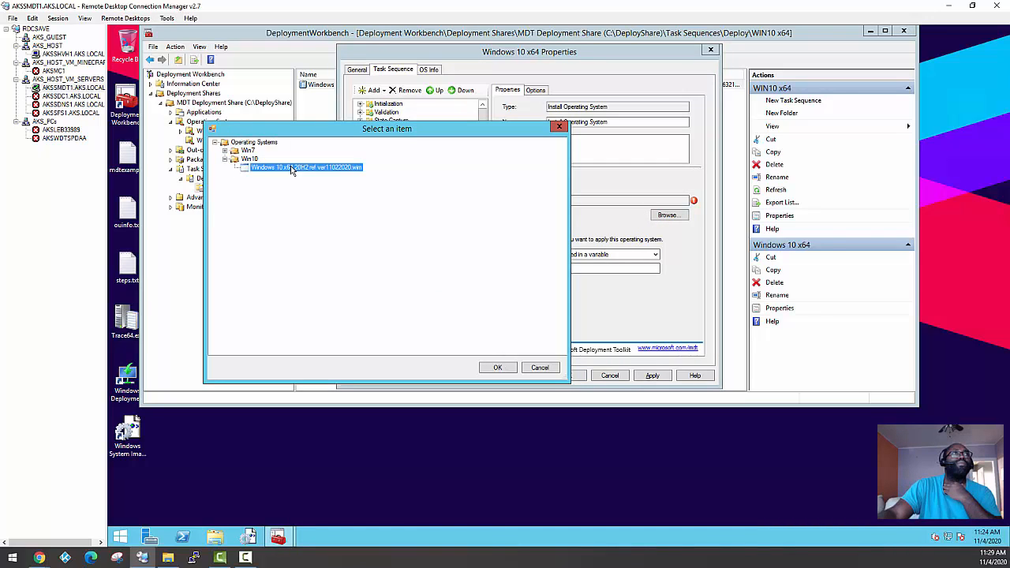
click(498, 368)
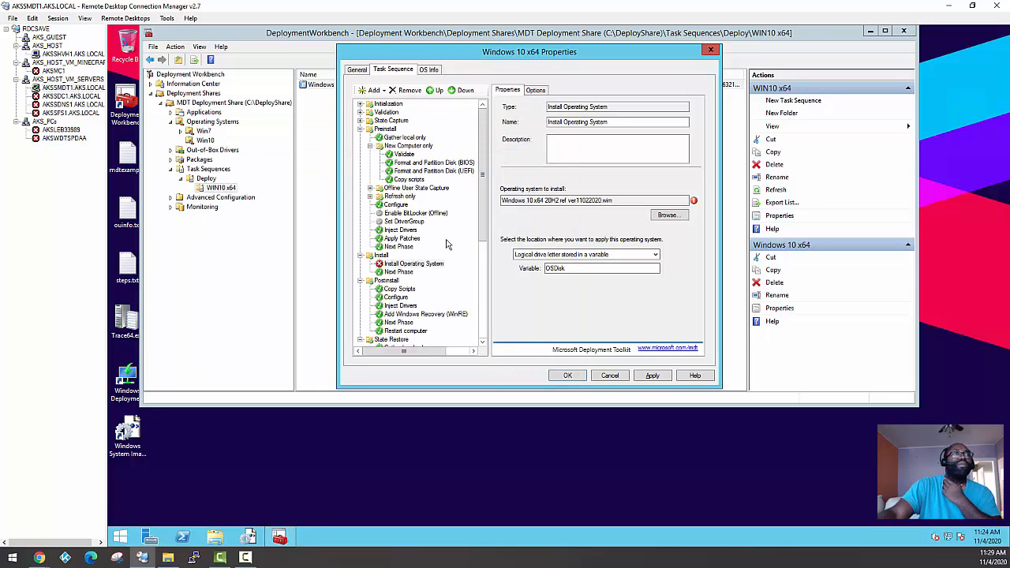
click(653, 375)
click(406, 273)
click(407, 265)
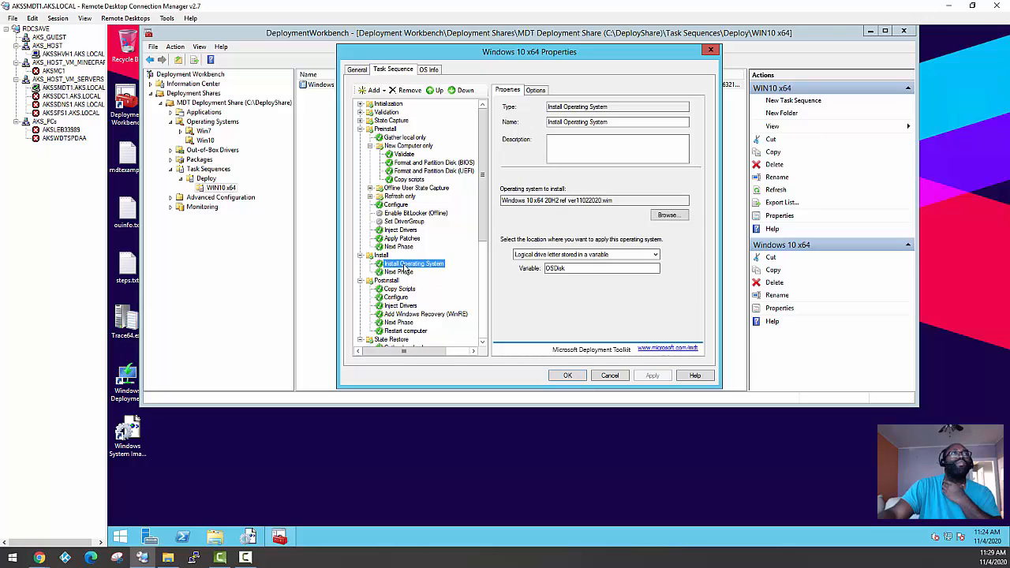
Review the command lines of the Custom Tasks steps: Default App Association, Add OEM Information, Set Power Scheme and Add HTPC account
scroll(410, 276, down, 6)
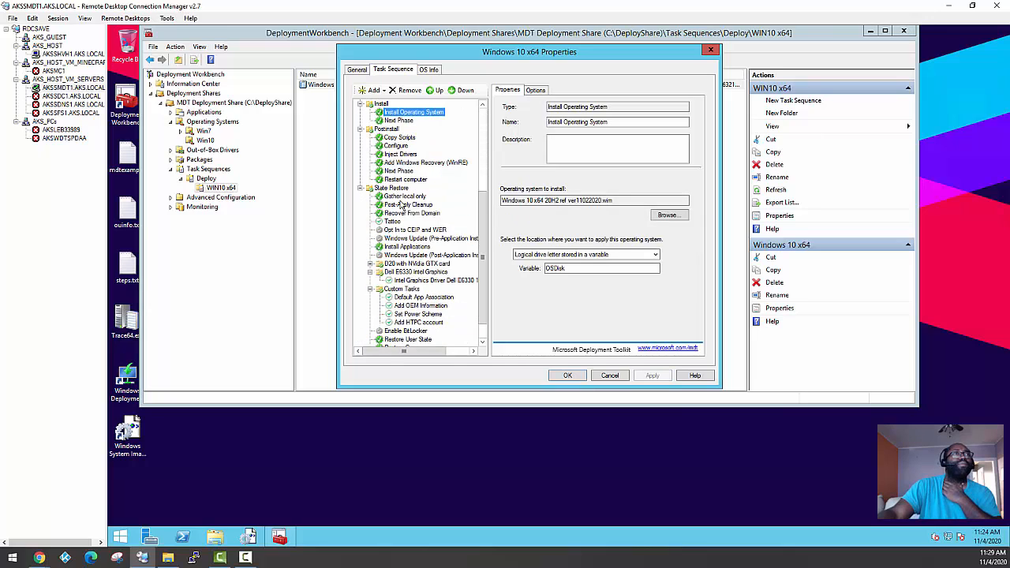
scroll(409, 237, down, 1)
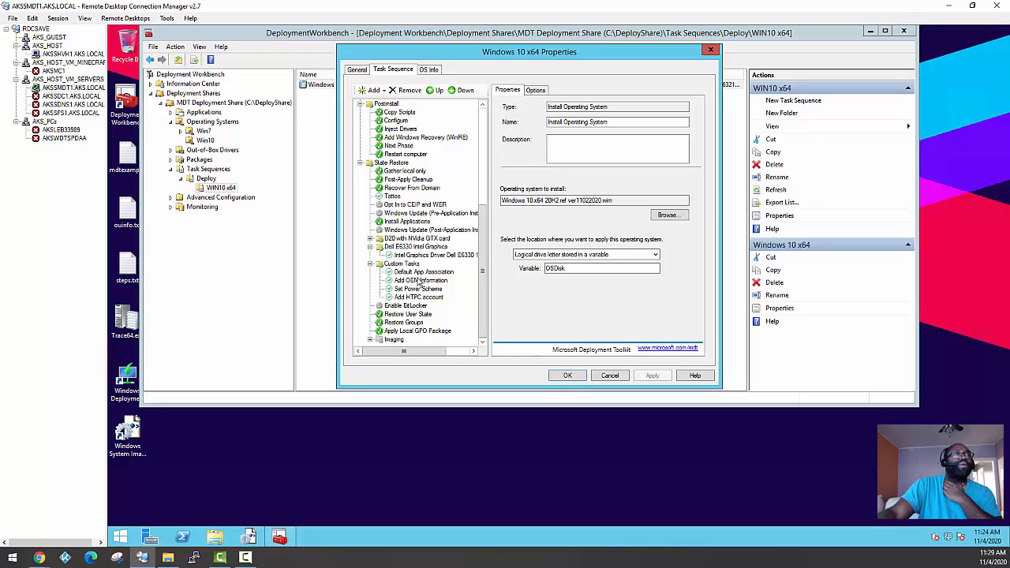
click(412, 272)
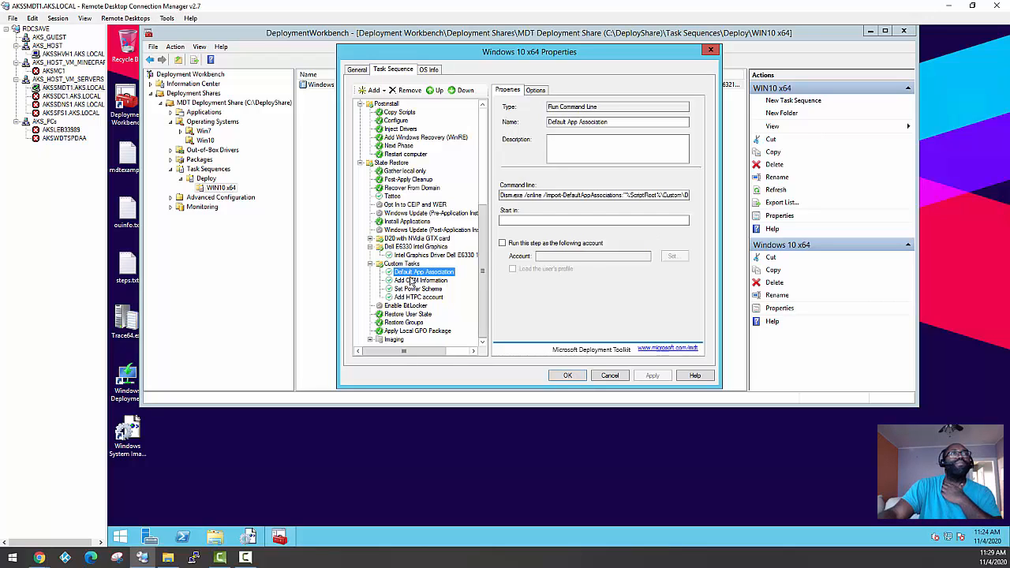
click(410, 280)
click(410, 288)
click(413, 281)
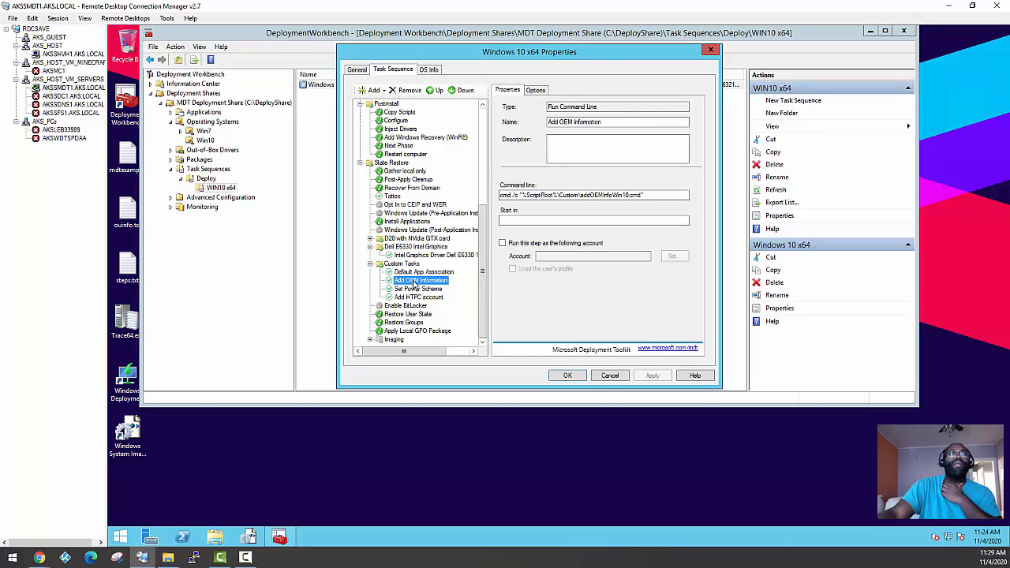
click(424, 289)
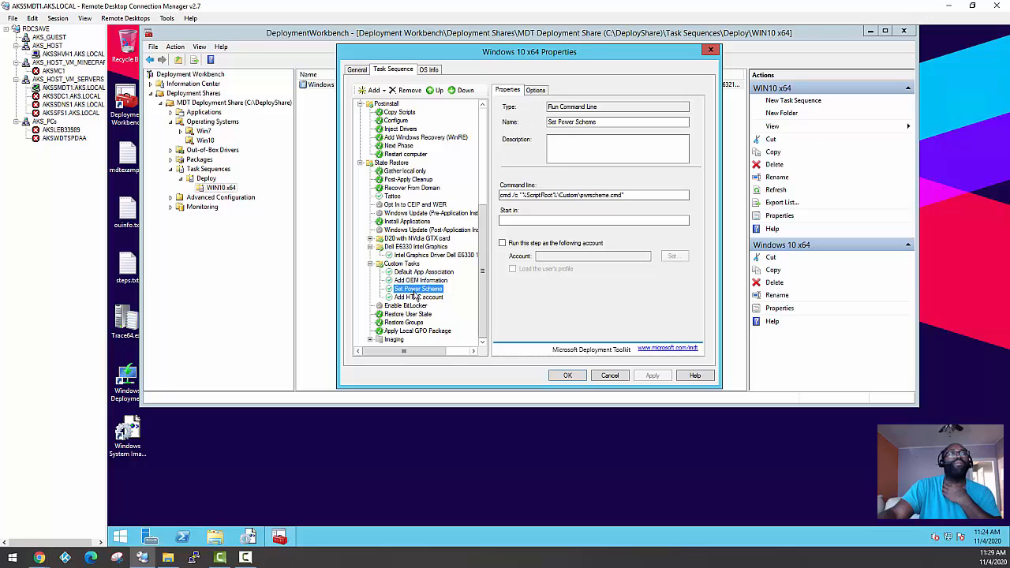
click(418, 297)
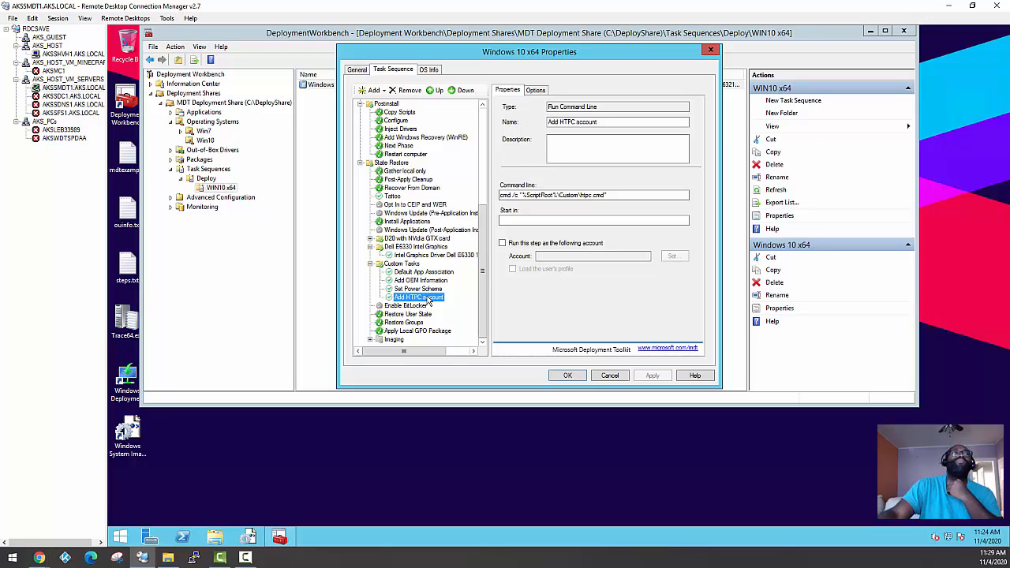
click(418, 289)
click(418, 280)
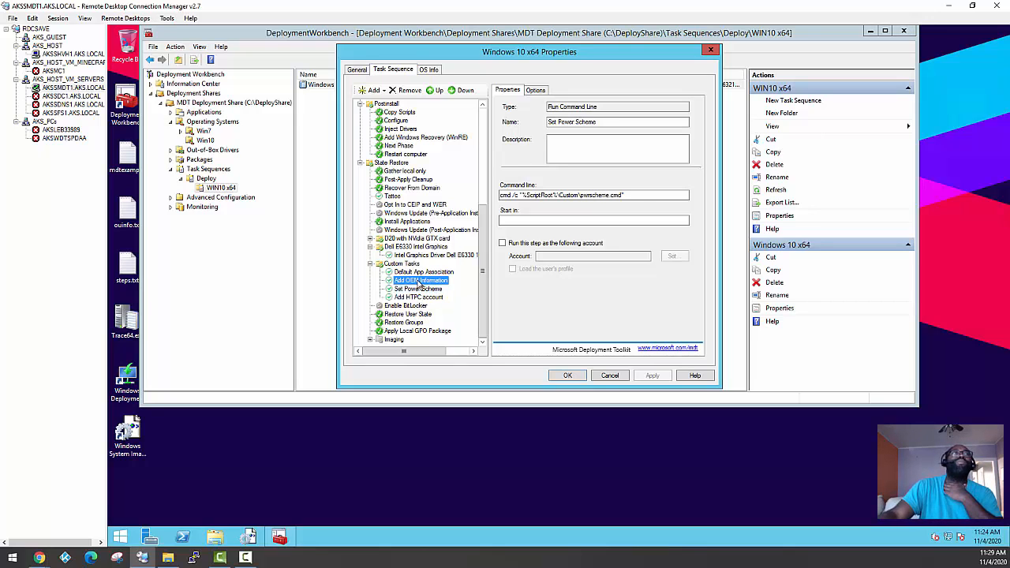
click(417, 272)
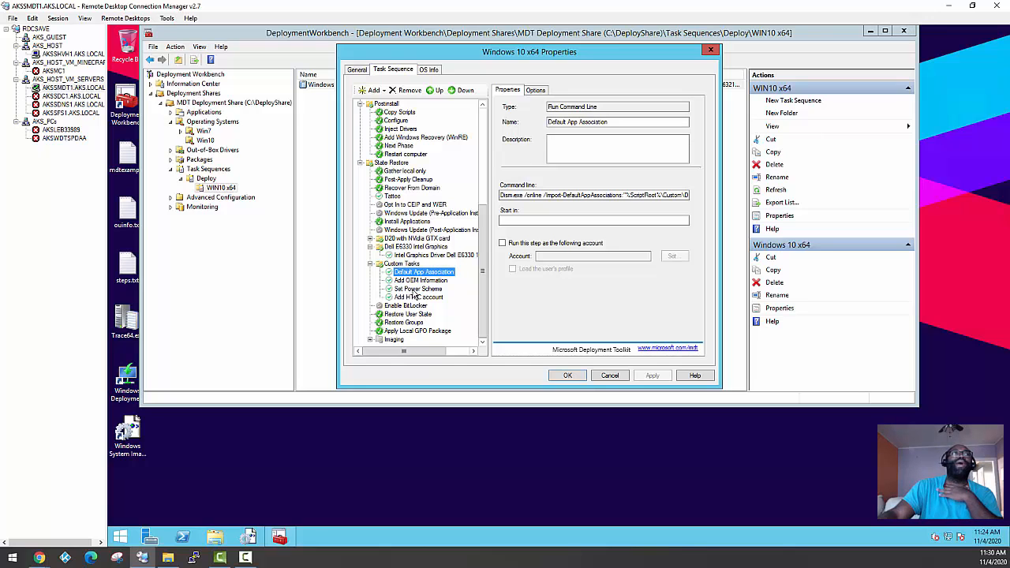
click(418, 281)
click(419, 273)
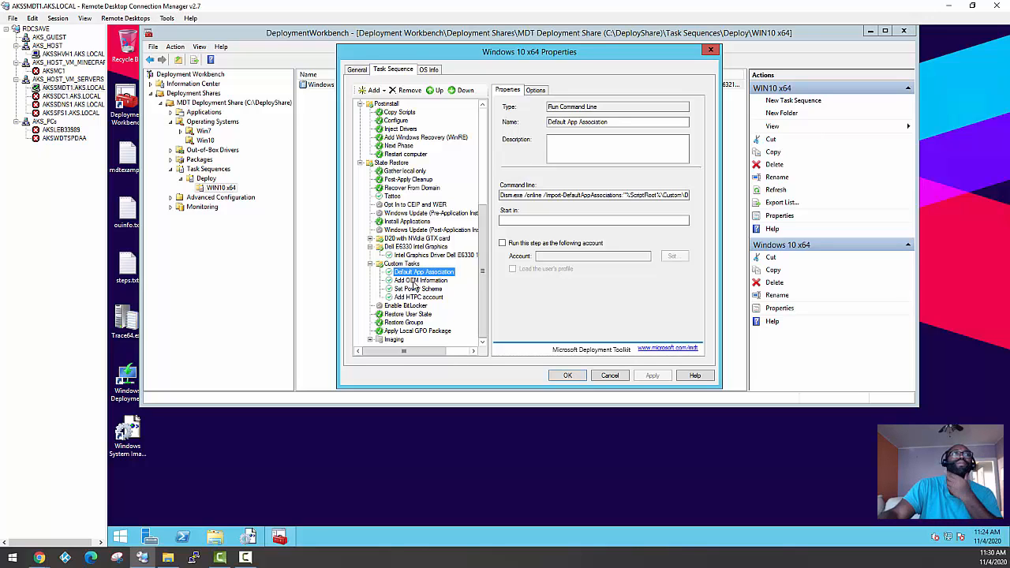
Examine the D20 with NVidia GTX card and Dell E6330 Intel Graphics groups and the driver installations inside them
click(410, 246)
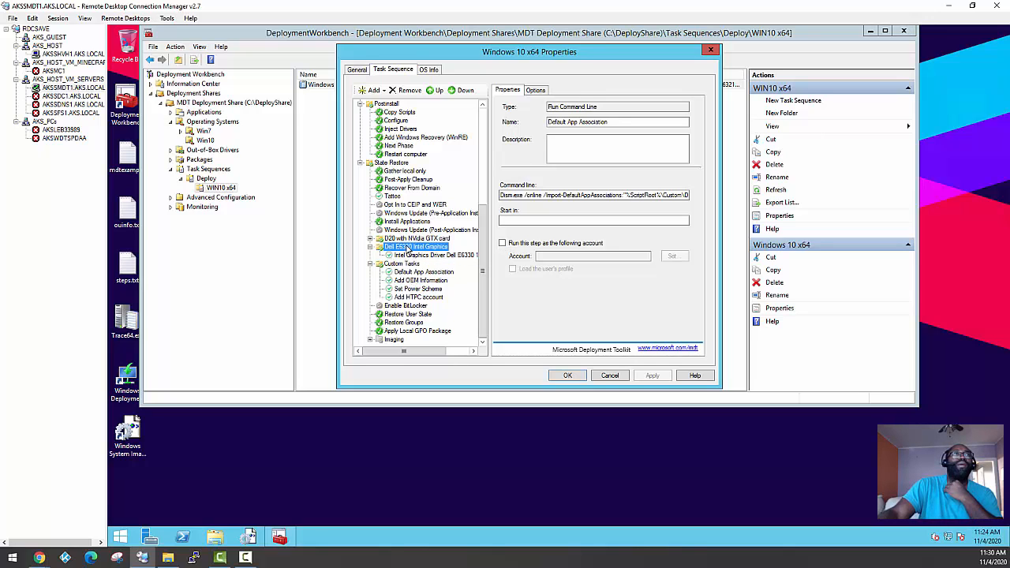
click(410, 238)
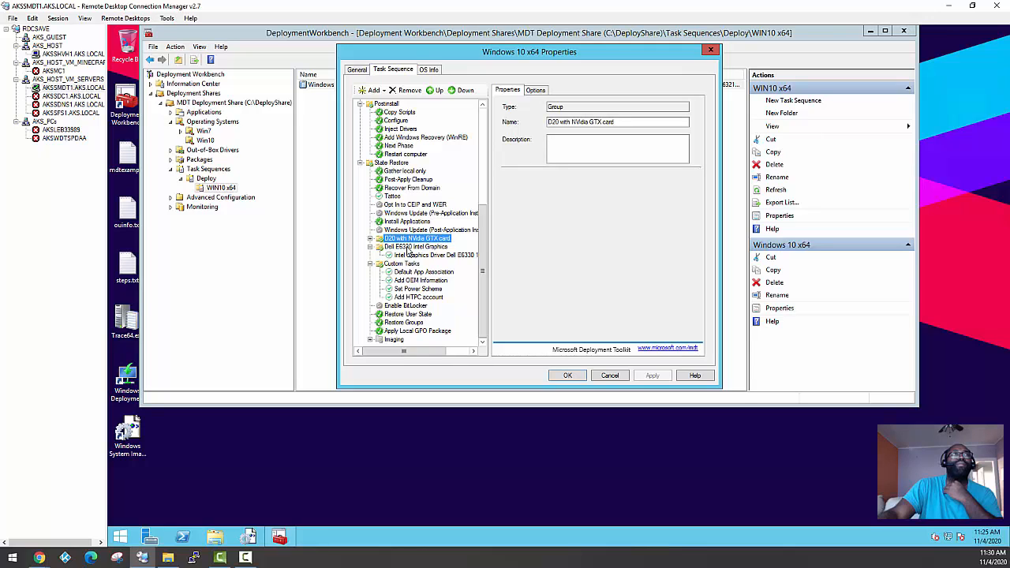
click(408, 246)
click(410, 238)
click(411, 255)
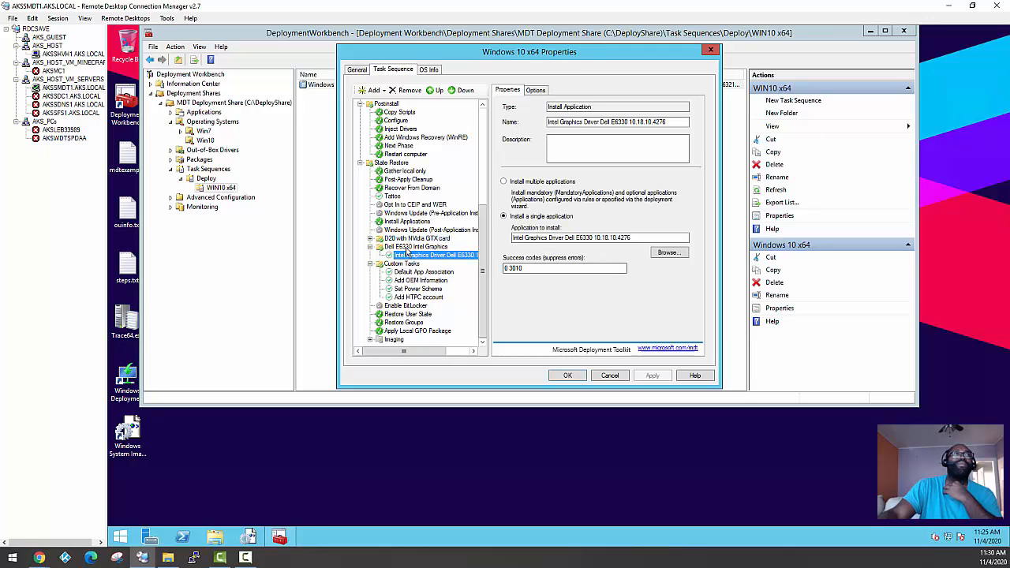
click(408, 246)
click(407, 239)
click(407, 245)
click(406, 239)
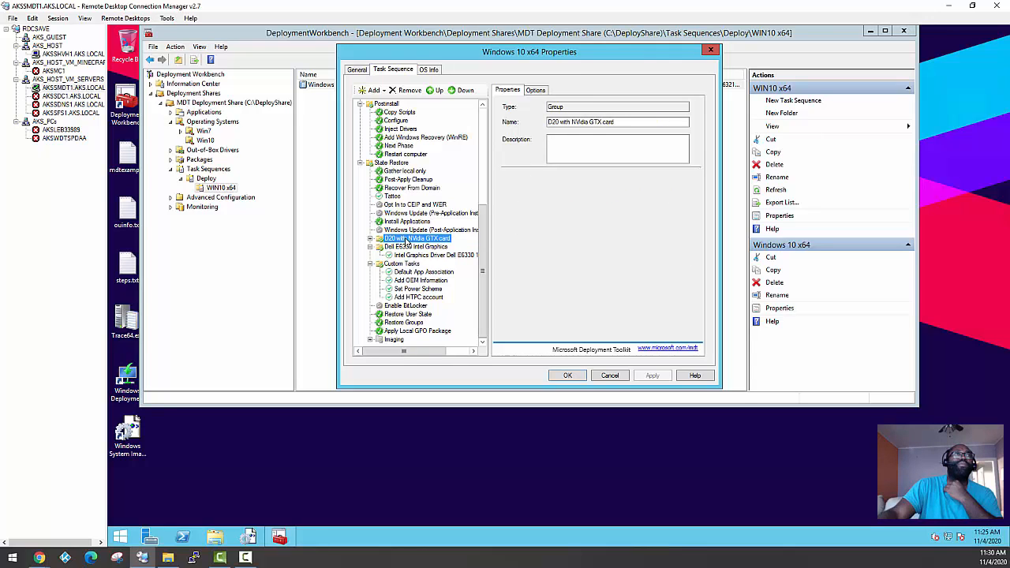
click(407, 245)
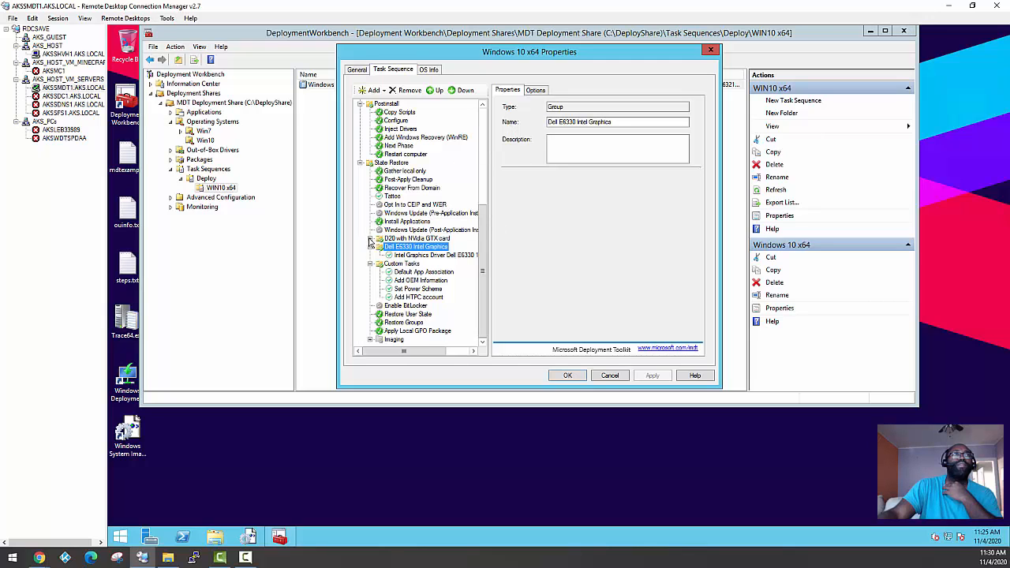
click(370, 239)
click(406, 239)
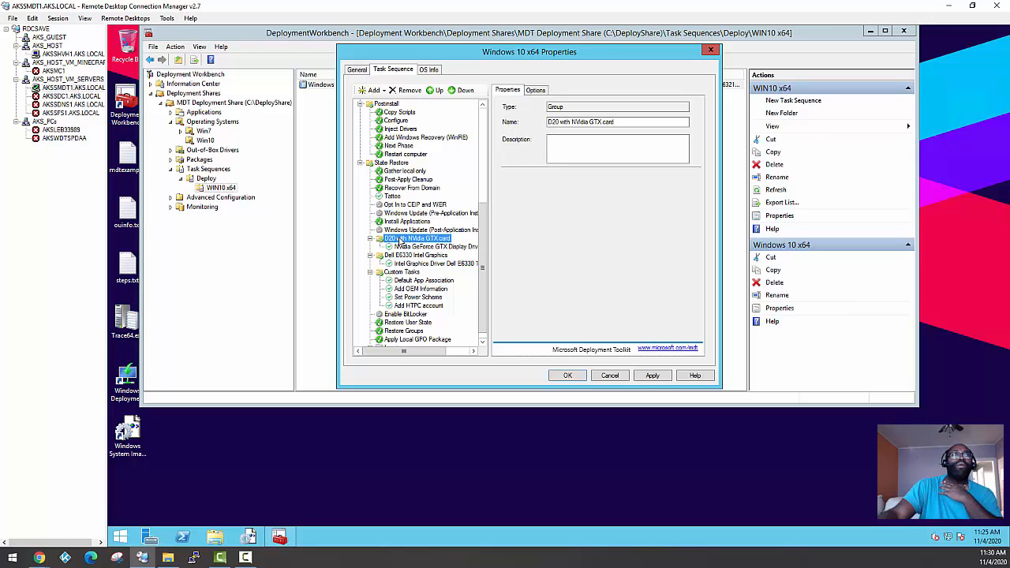
click(401, 256)
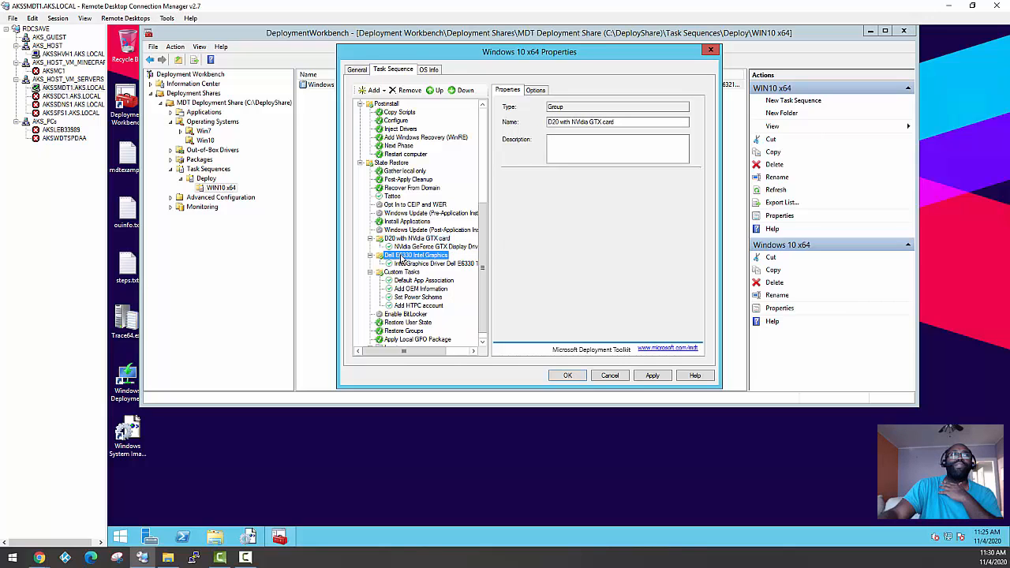
Read the full WMI query condition set on the D20 with NVidia GTX card group
click(394, 240)
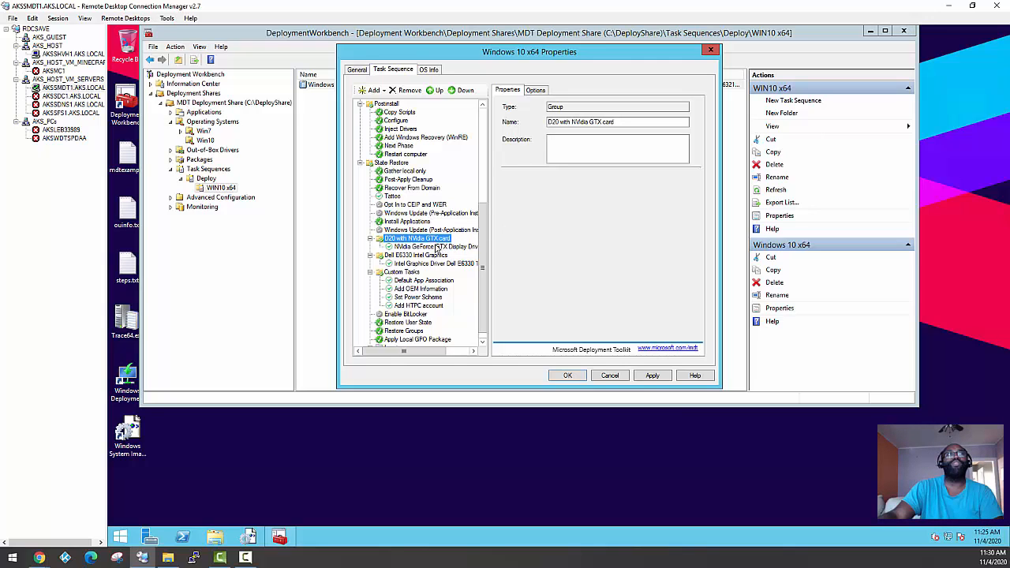
click(535, 91)
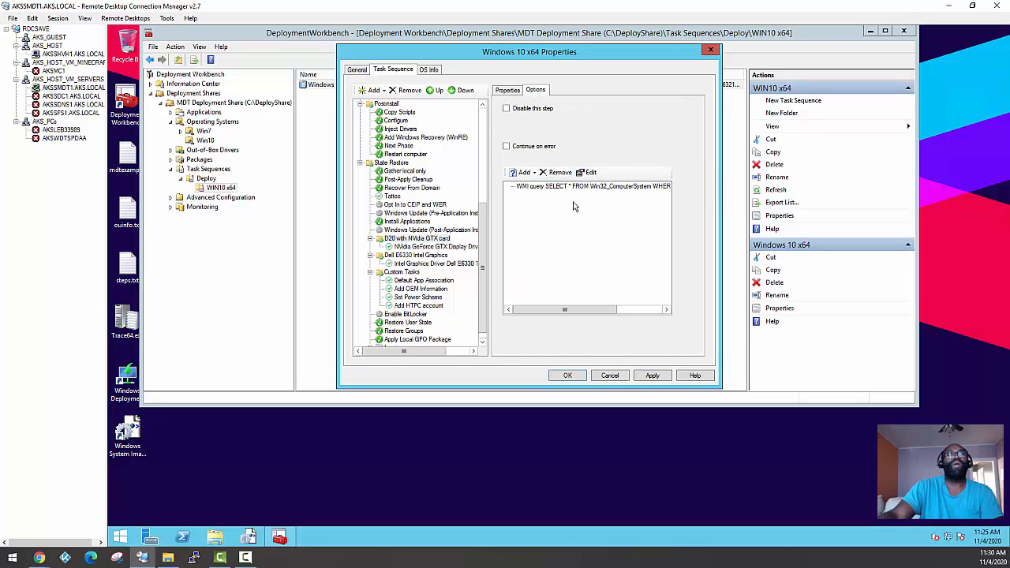
drag(565, 308, 641, 301)
click(651, 188)
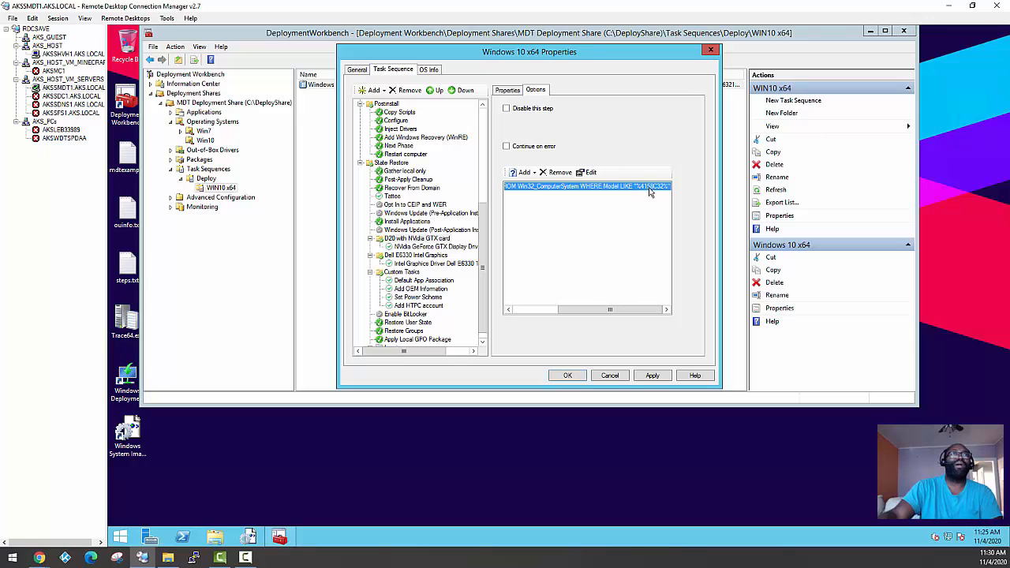
Read the full WMI query condition set on the Dell E6330 Intel Graphics group
click(412, 255)
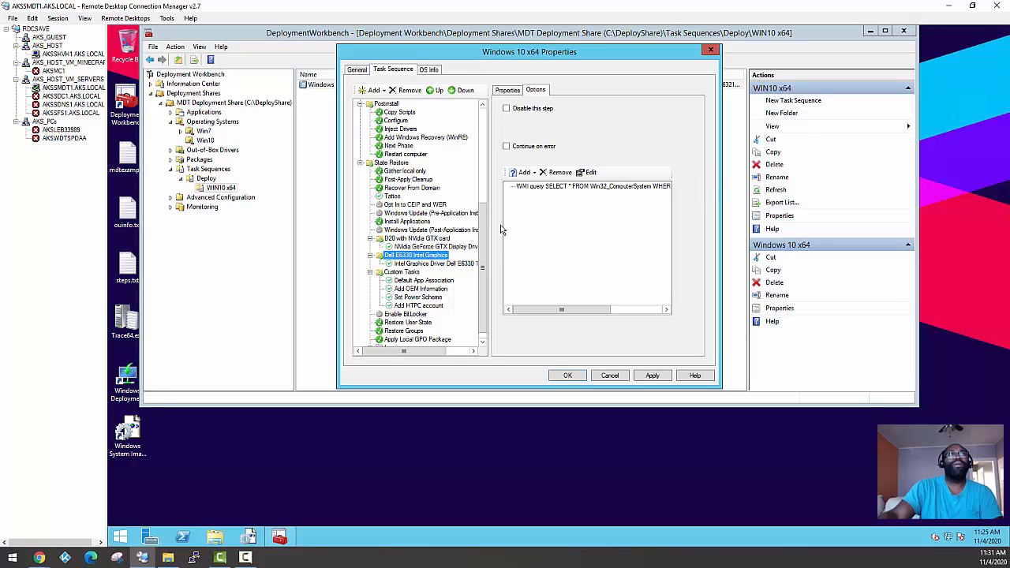
drag(576, 309, 685, 315)
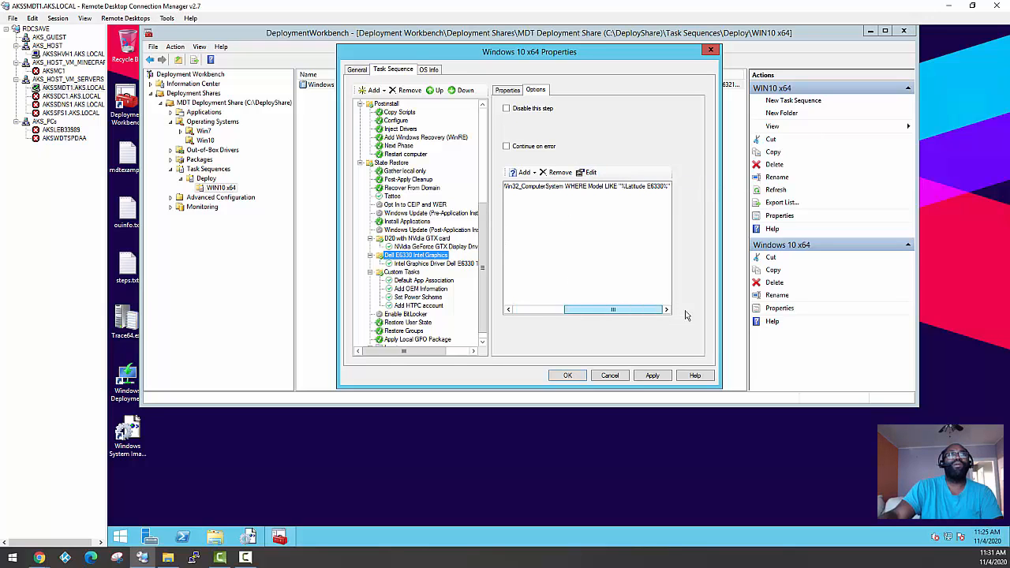
click(644, 187)
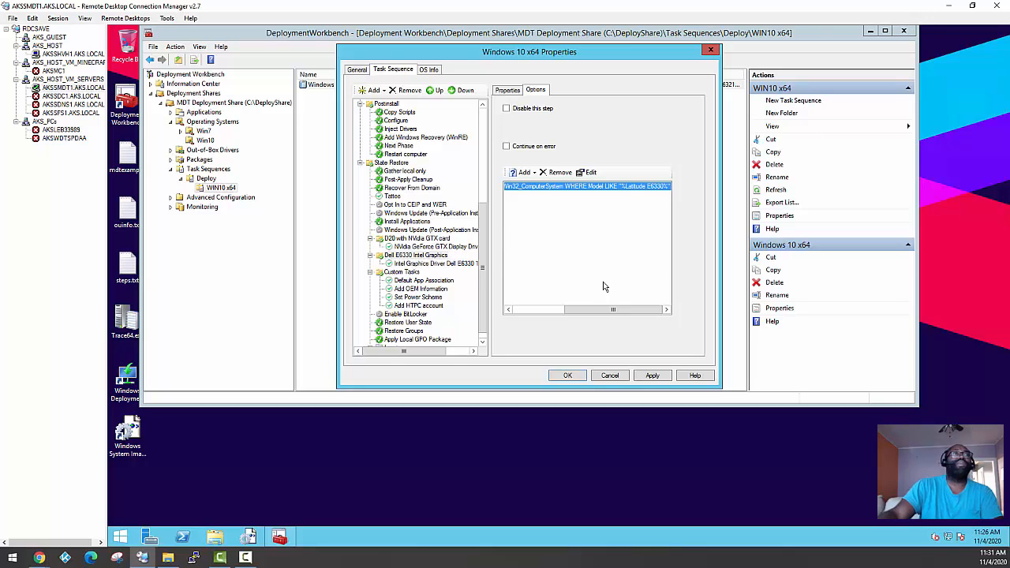
click(418, 256)
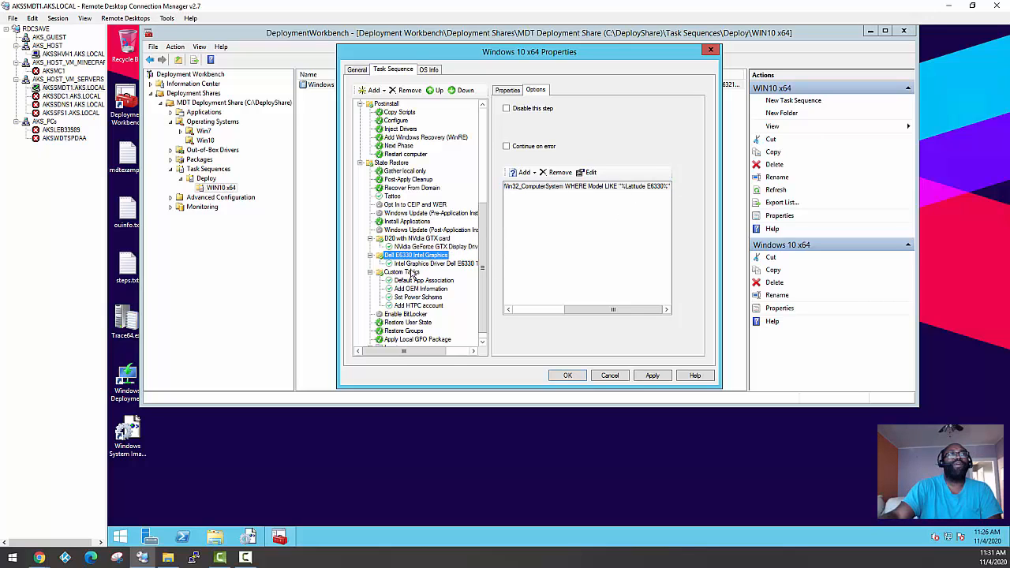
Compare the options of the Intel and NVidia driver steps with the conditions on their parent groups
click(430, 264)
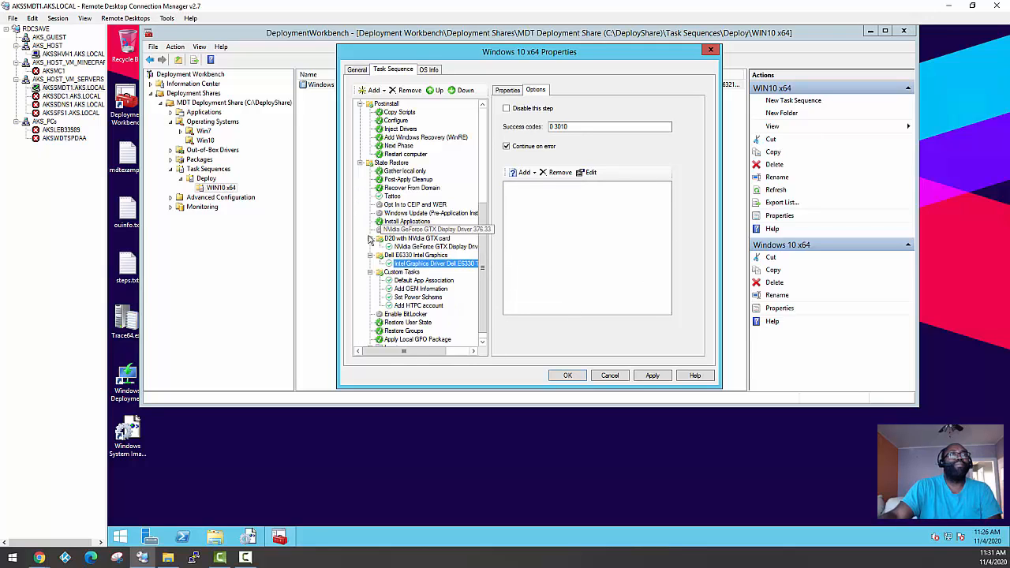
click(412, 255)
click(409, 265)
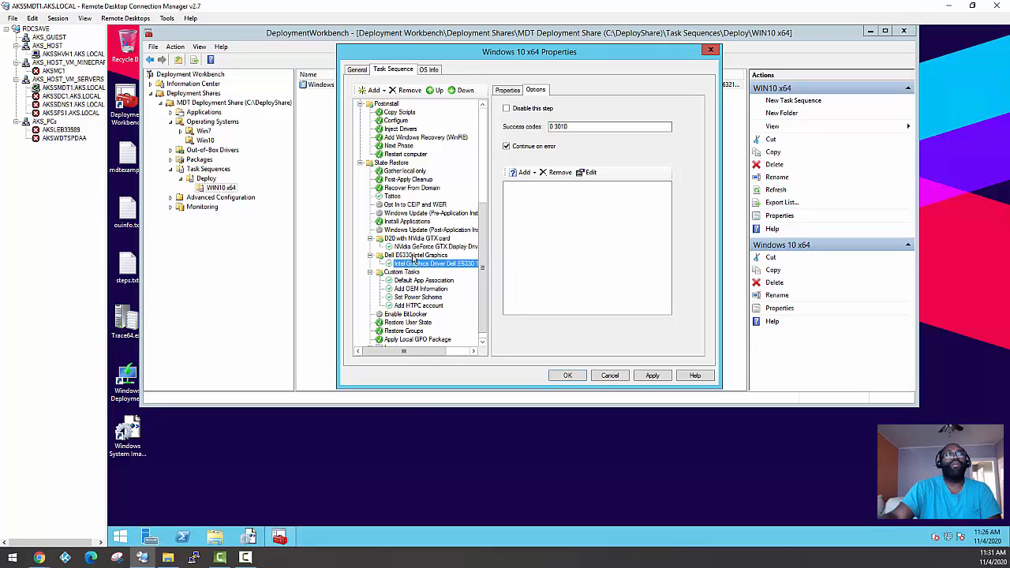
click(414, 246)
click(413, 238)
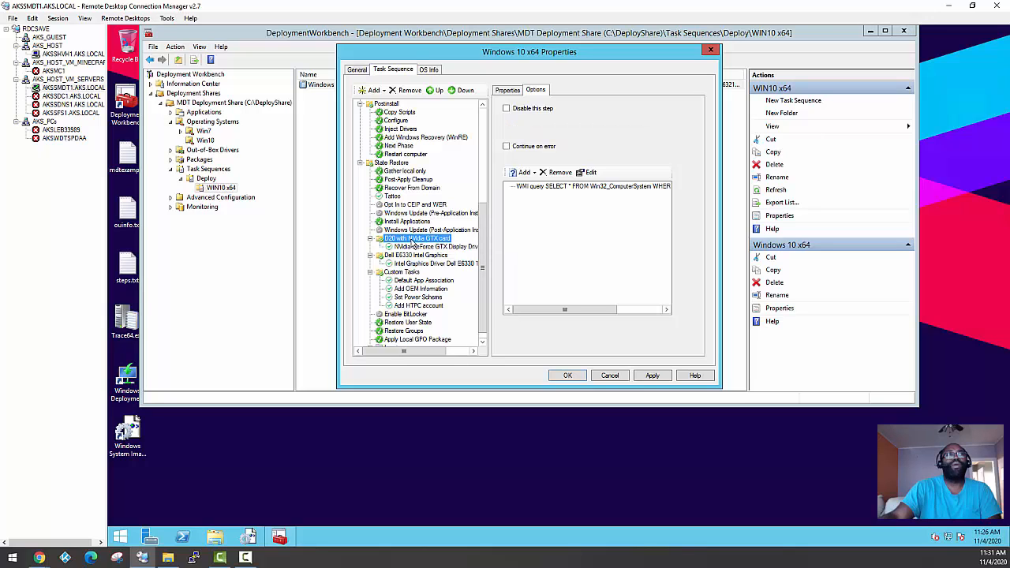
click(413, 247)
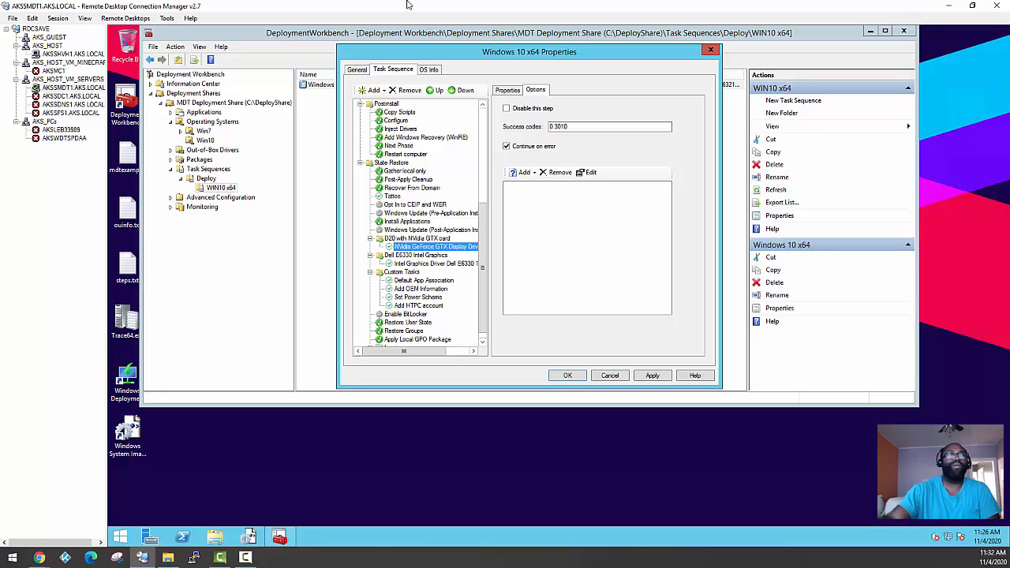
Open the Windows 10 x64 task sequence's Unattend.xml for editing from its operating system information and save the answer file
scroll(456, 282, up, 3)
scroll(410, 288, up, 4)
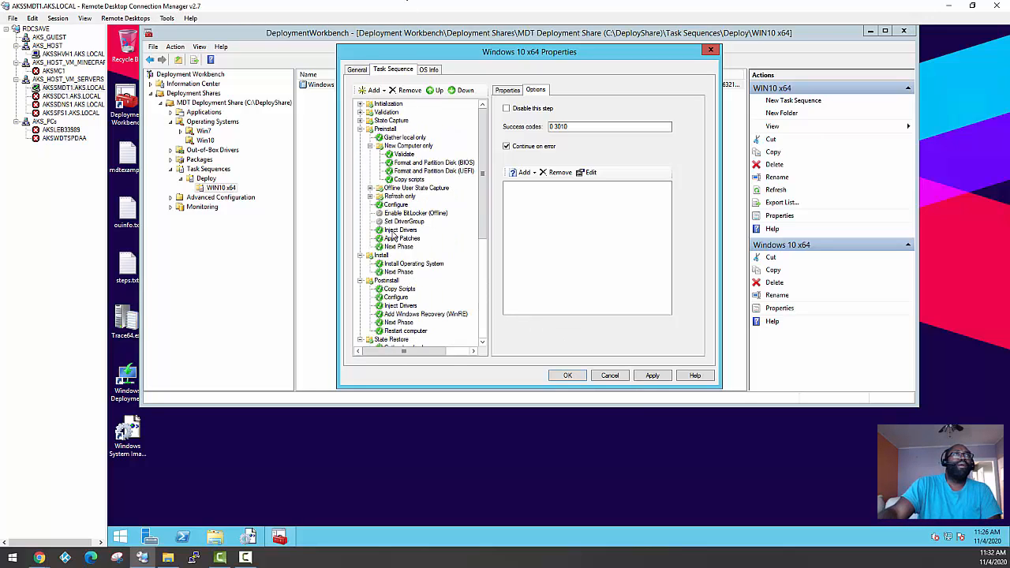
click(430, 70)
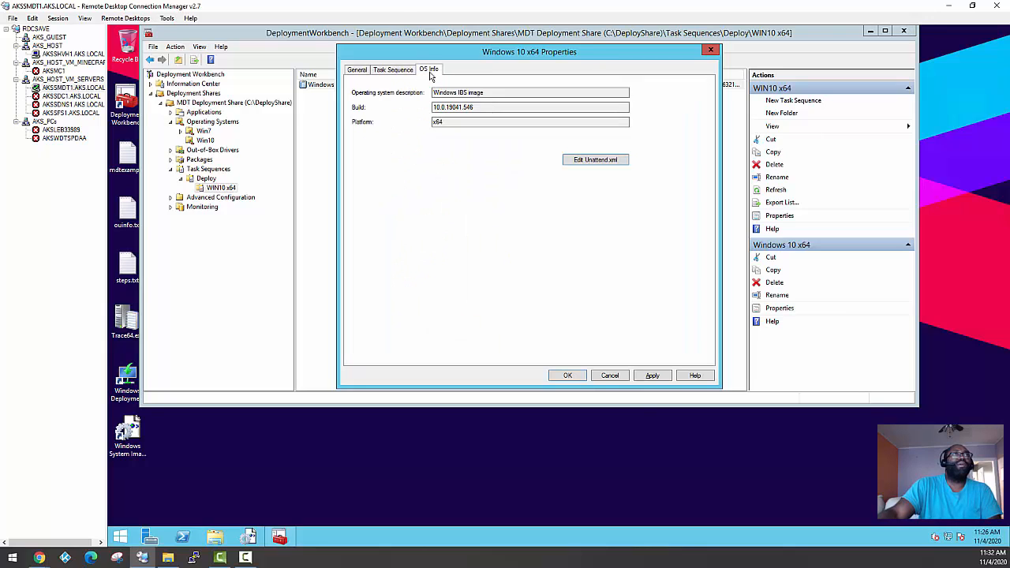
click(605, 164)
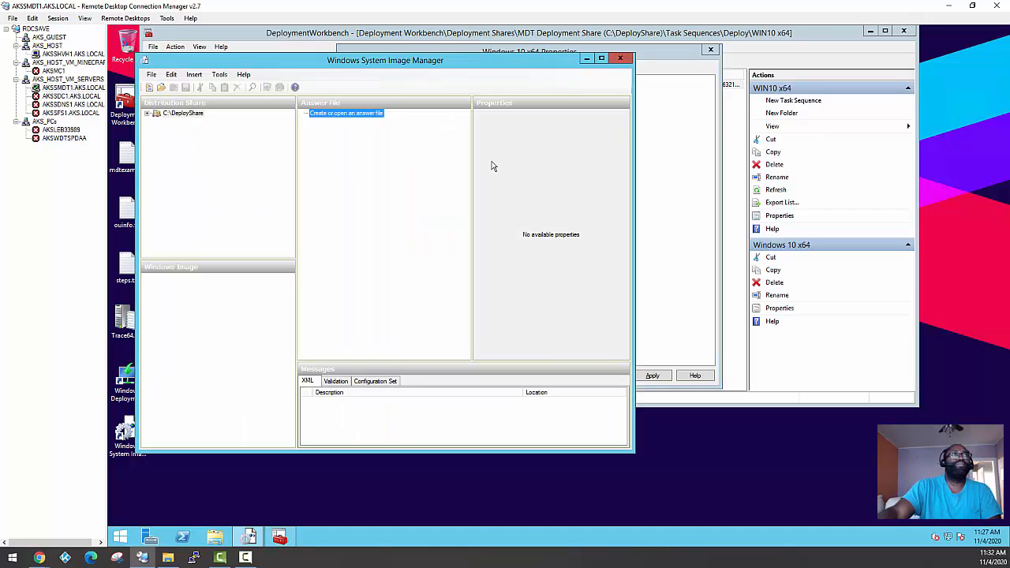
click(185, 88)
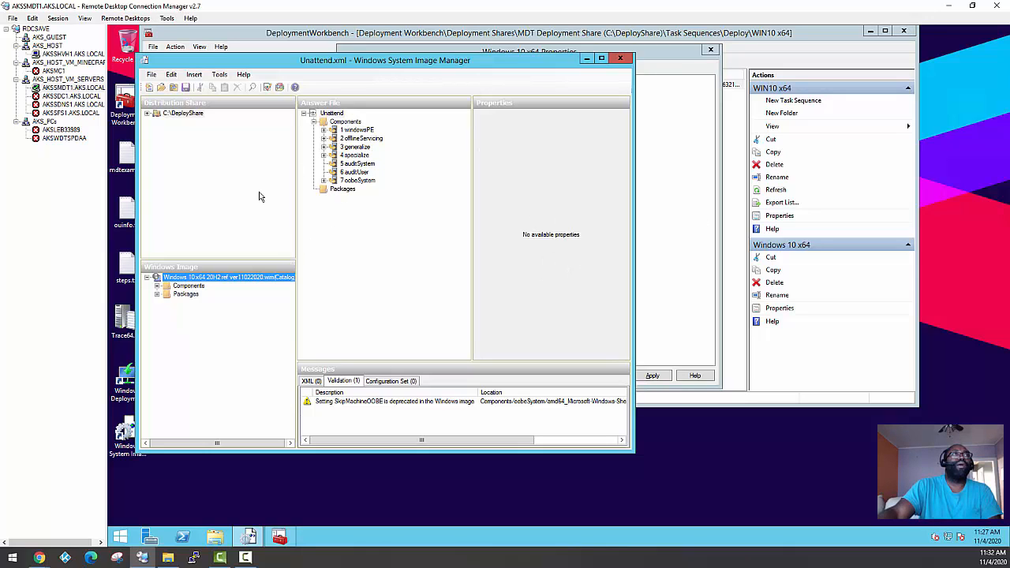
Examine the Microsoft-Windows-Shell-Setup component and its AutoLogon settings under the 7 oobeSystem pass of the answer file
double_click(332, 181)
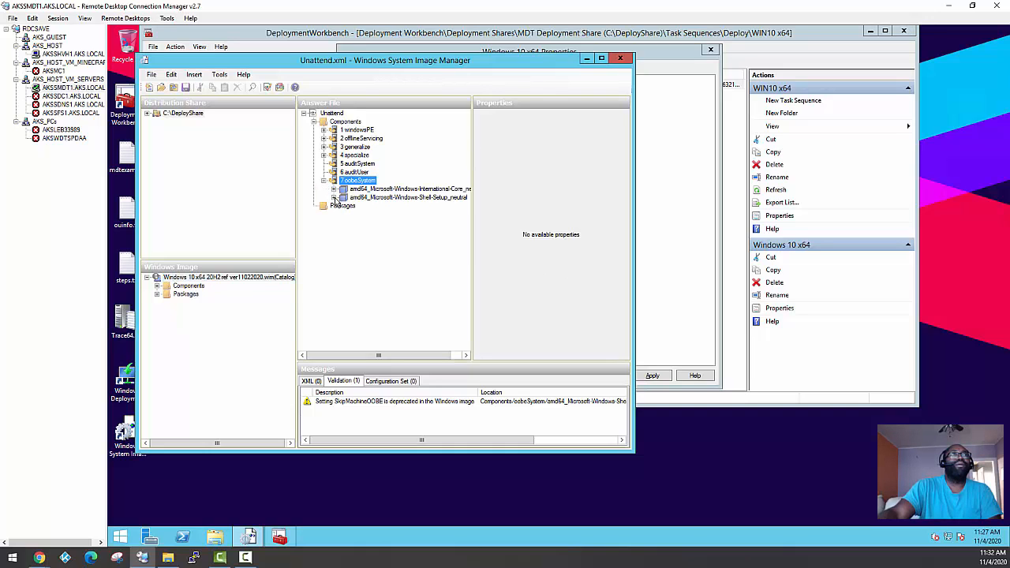
double_click(336, 198)
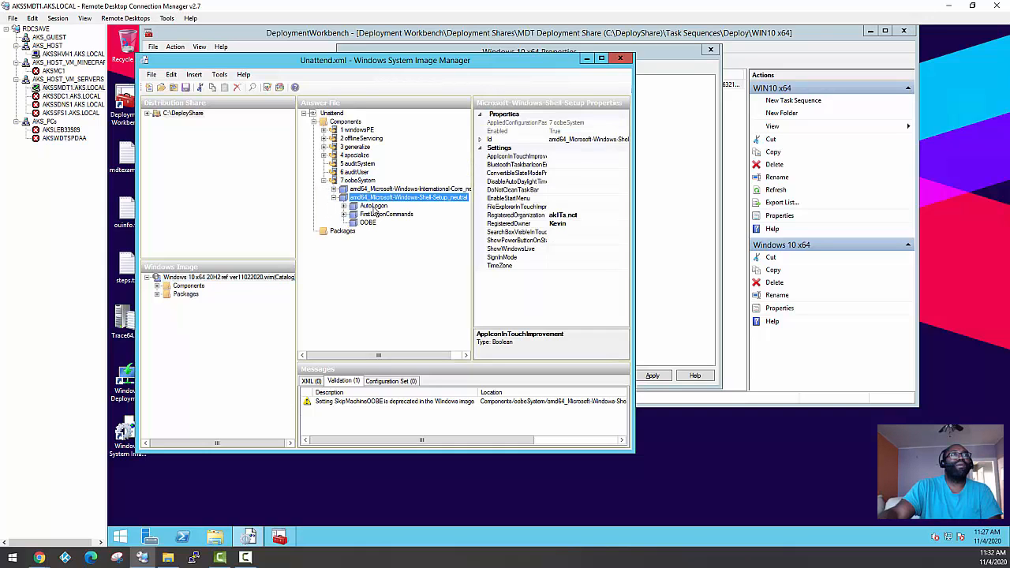
click(373, 206)
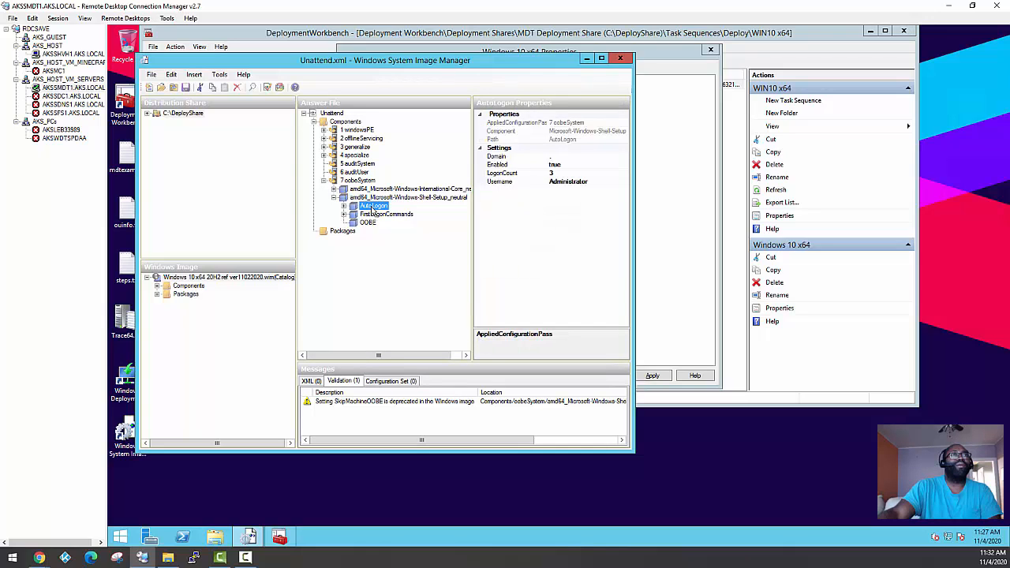
click(369, 198)
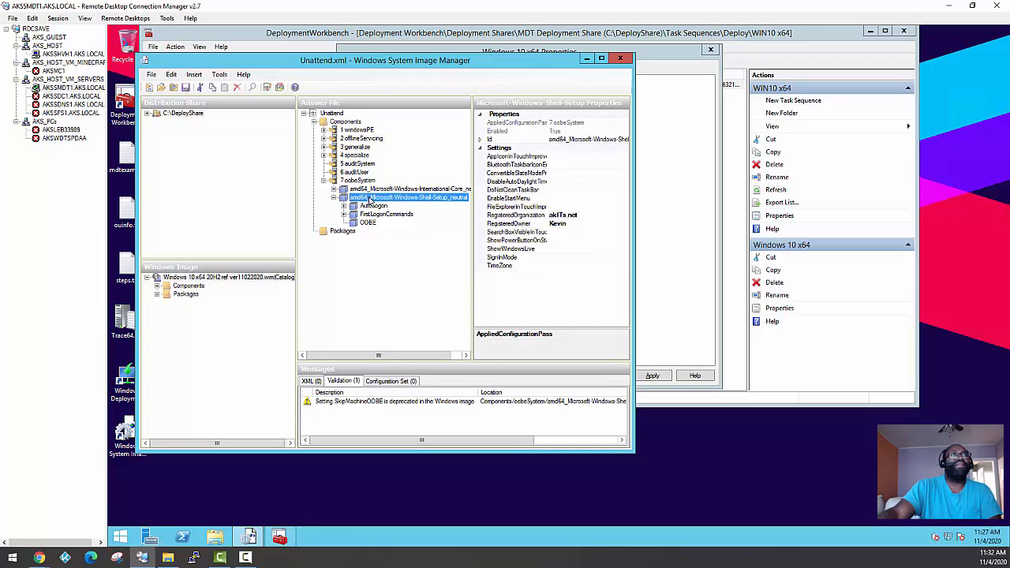
click(370, 206)
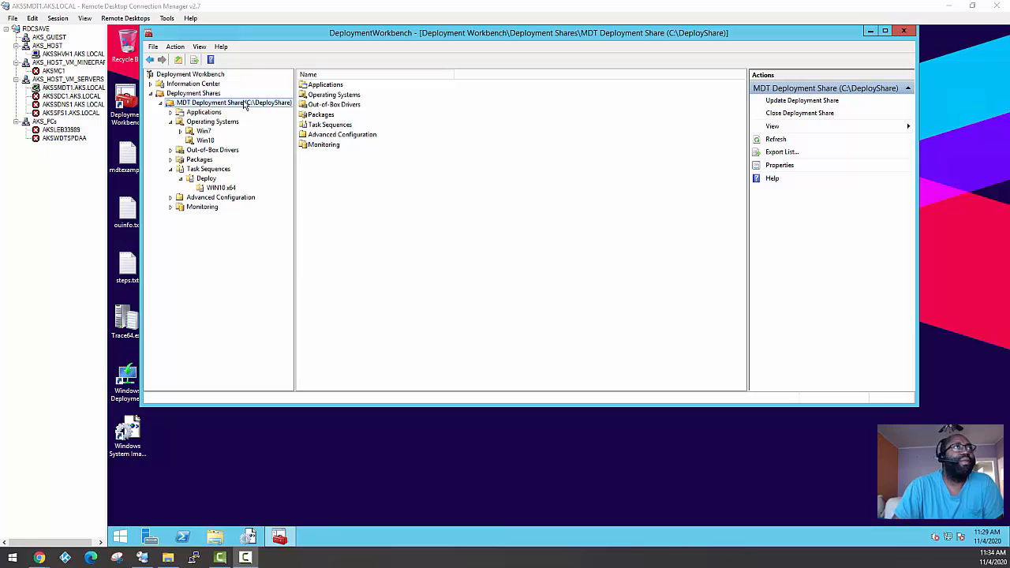
Browse to the C:\DeployShare\Control folder in File Explorer
click(317, 126)
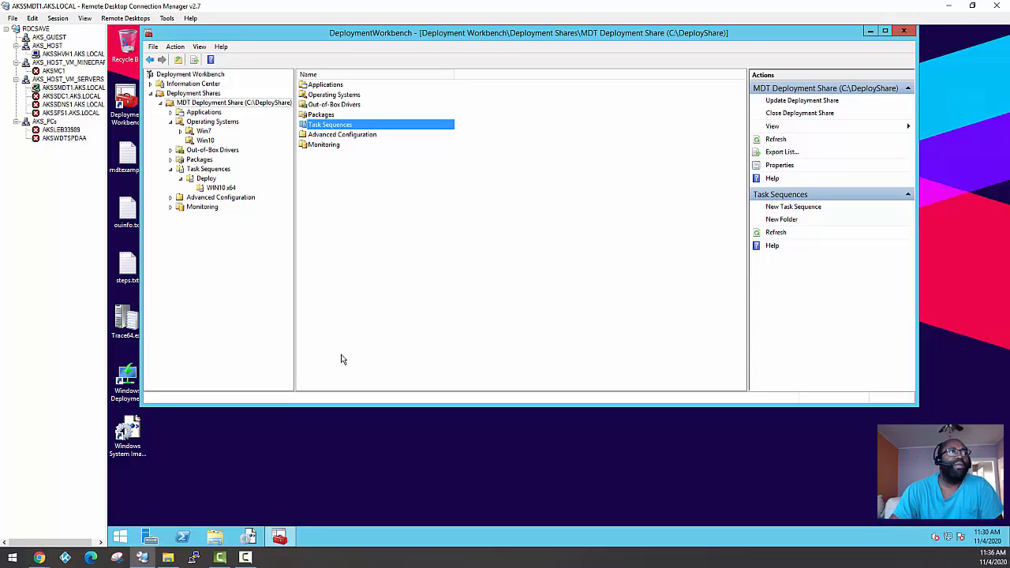
click(214, 537)
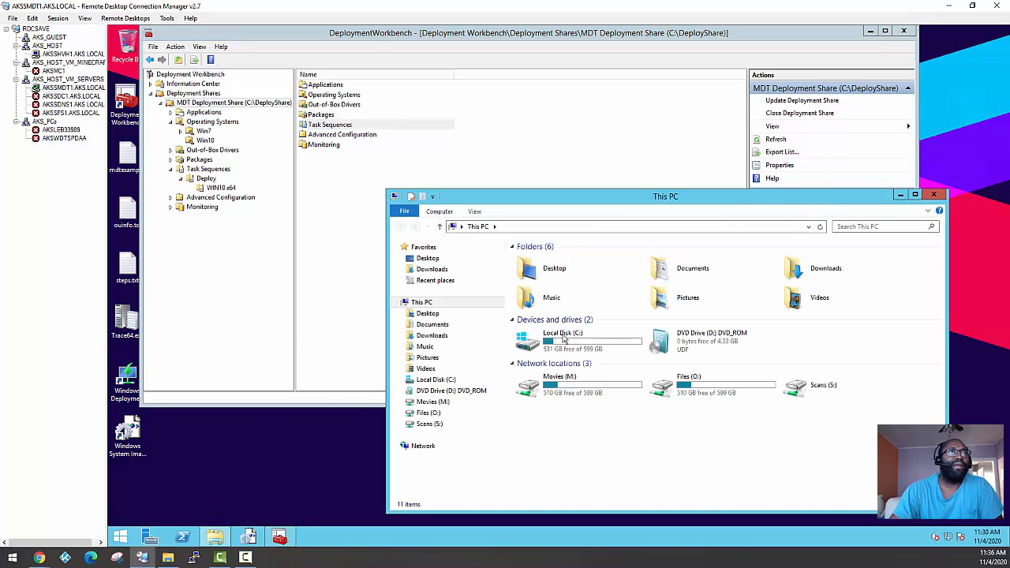
double_click(564, 337)
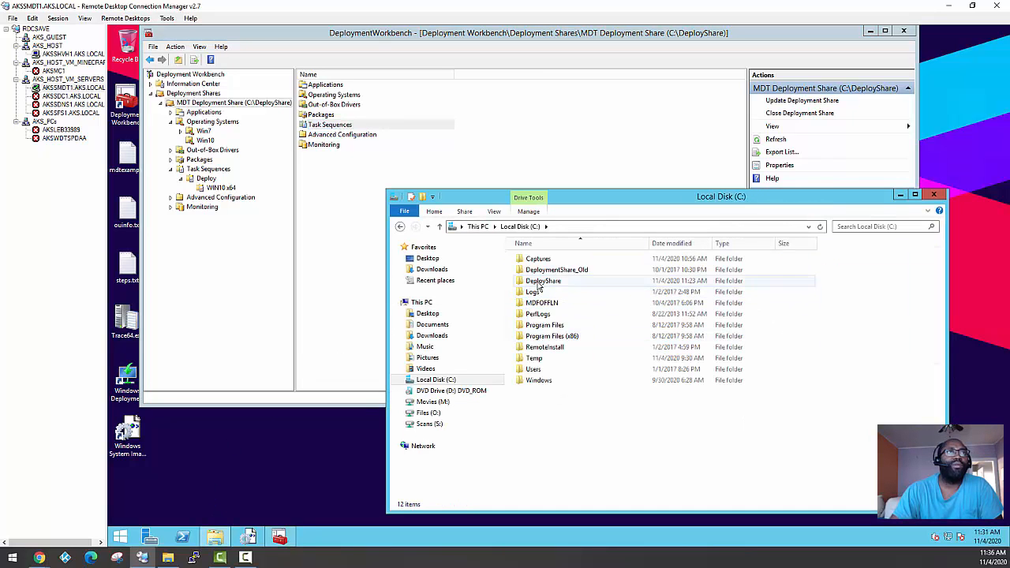
double_click(537, 285)
click(534, 316)
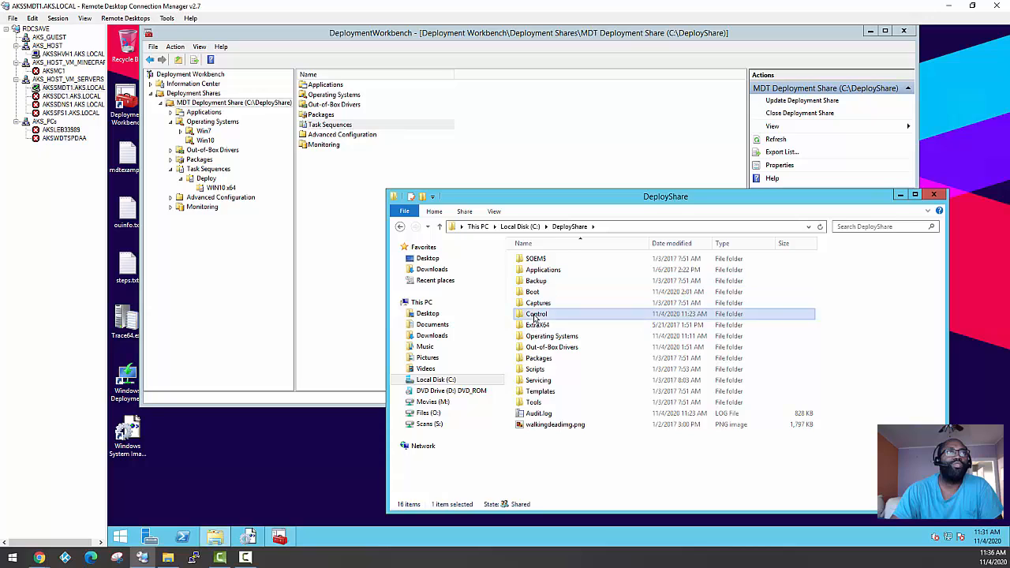
double_click(535, 316)
Locate CustomSettings.ini and Bootstrap.ini in the Control folder, and close the folder window
click(552, 304)
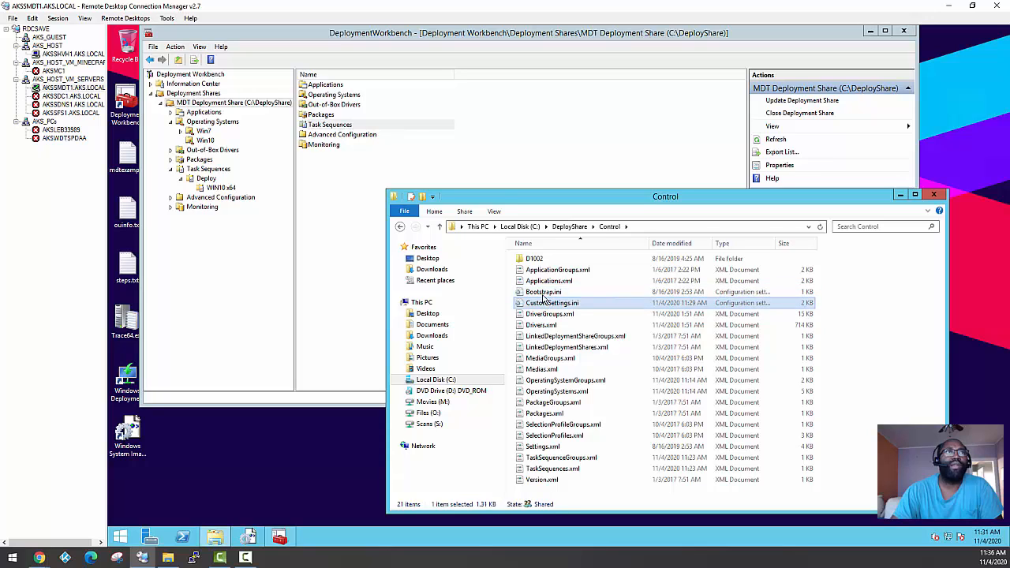
click(543, 292)
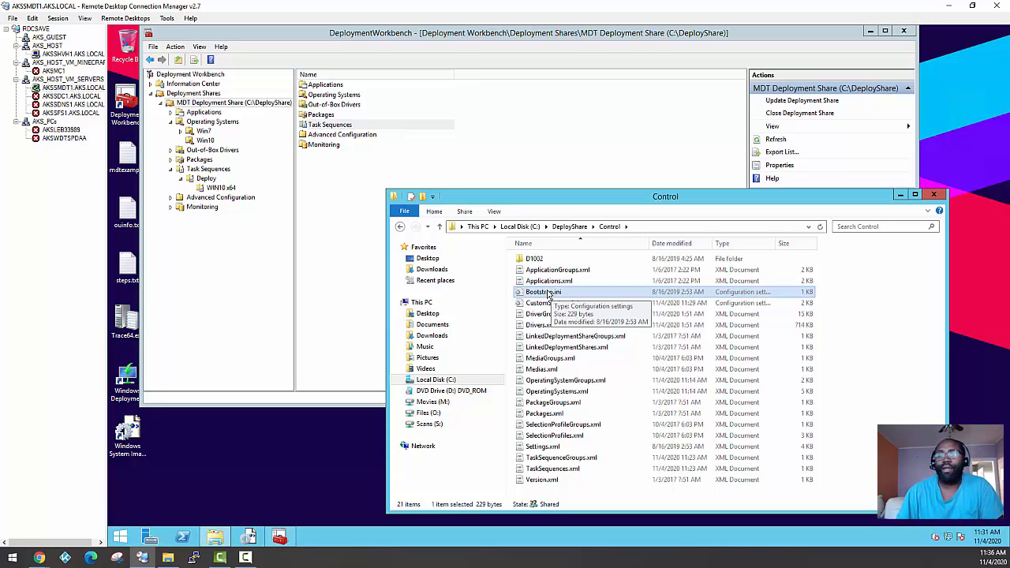
click(546, 305)
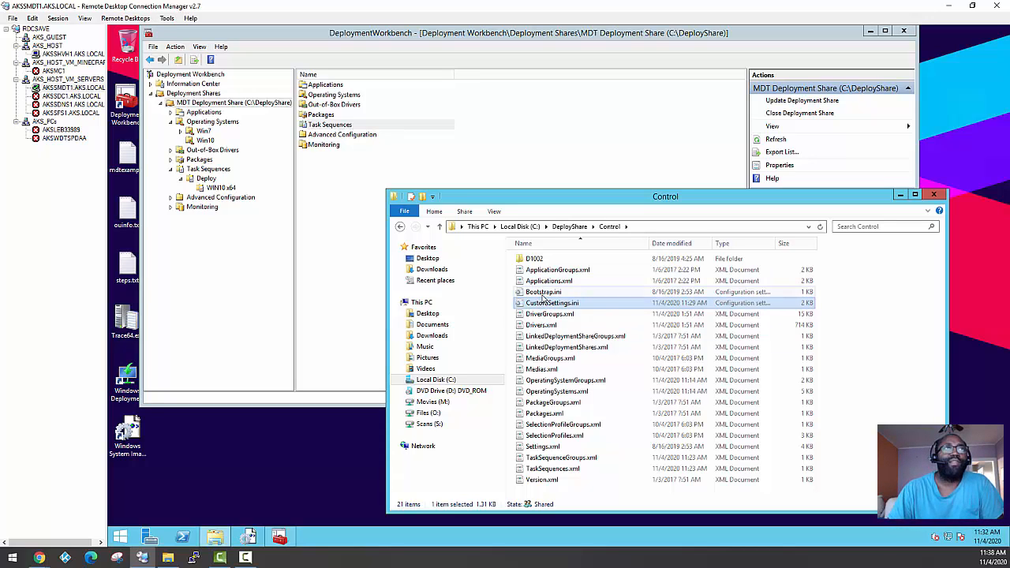
click(934, 194)
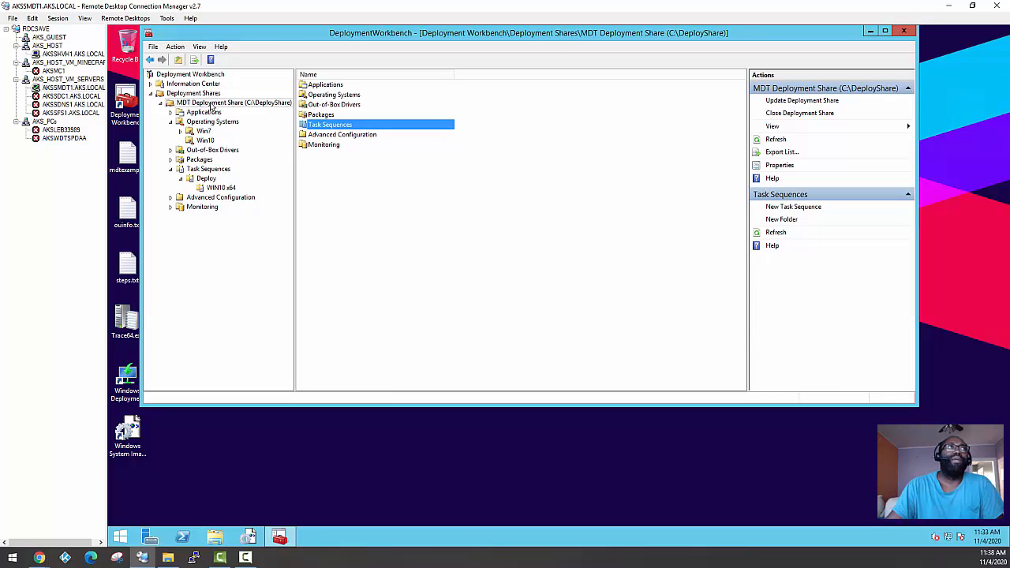
Open the rules of the MDT Deployment Share and examine how the DefaultGateway section maps to the US section
right_click(208, 104)
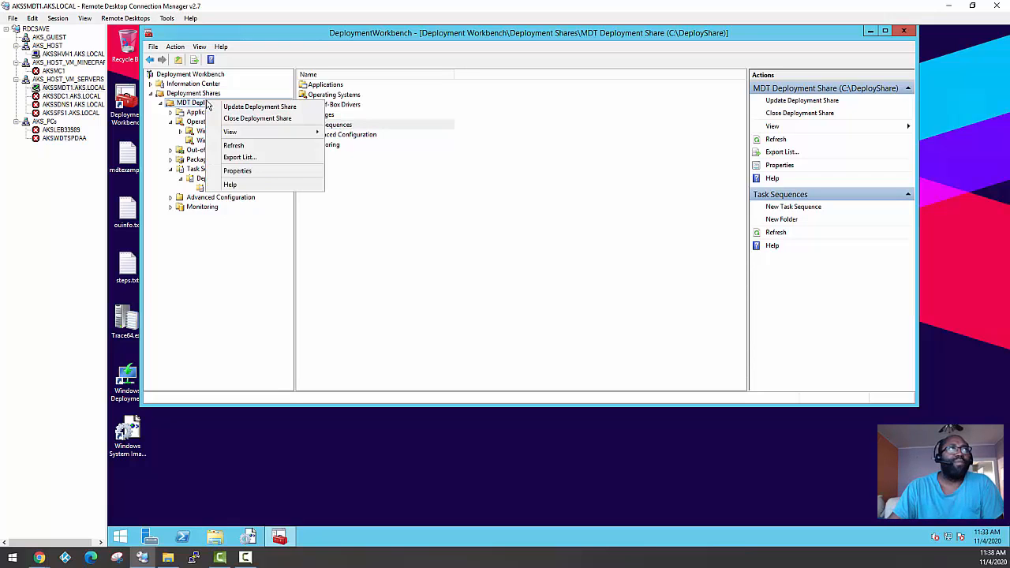
click(237, 172)
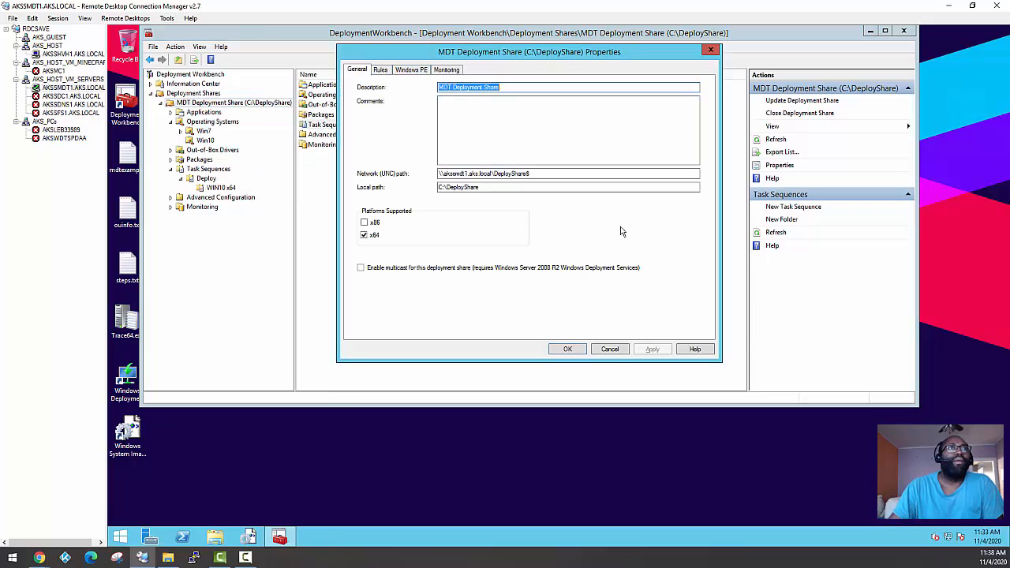
click(382, 73)
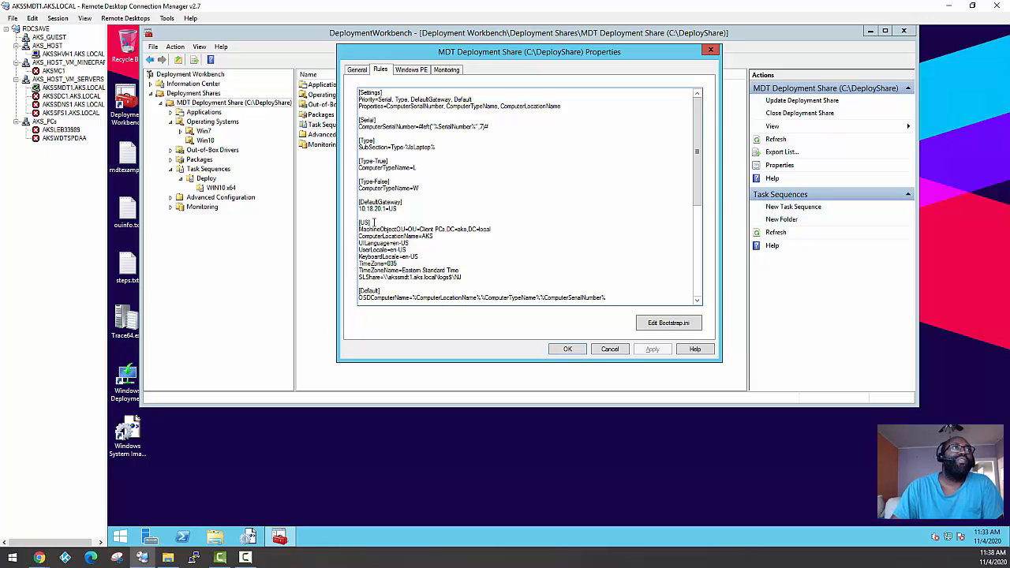
drag(370, 222, 357, 223)
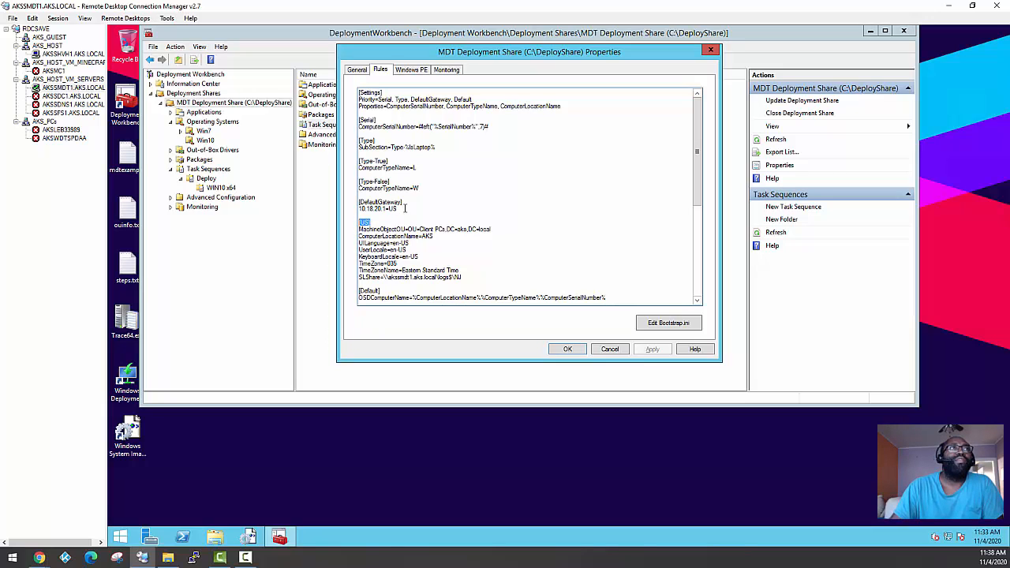
drag(398, 208, 344, 212)
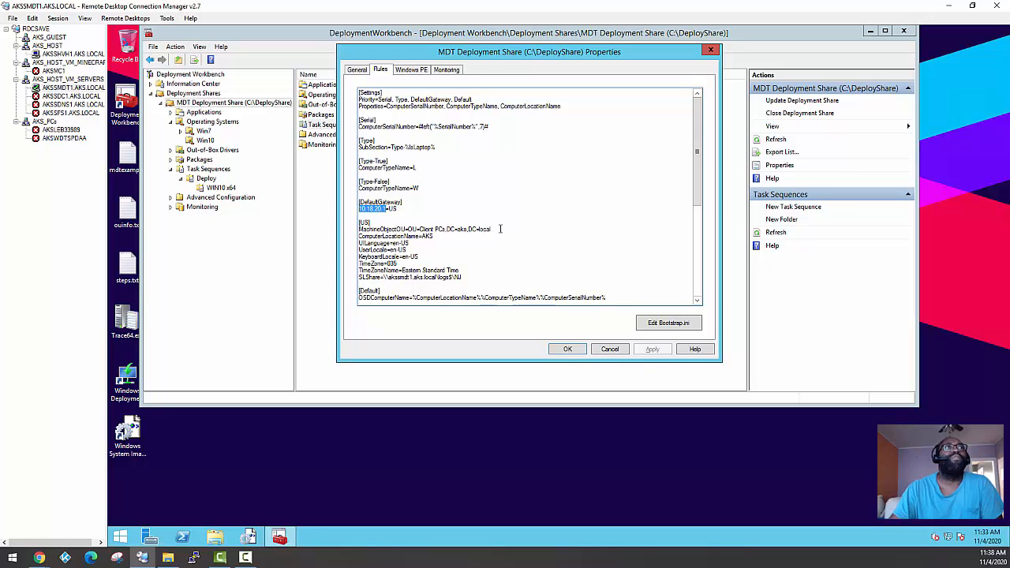
Review the OU, language, keyboard, time zone and SLShare lines in the US rules section, and close the properties without saving
drag(494, 228, 353, 228)
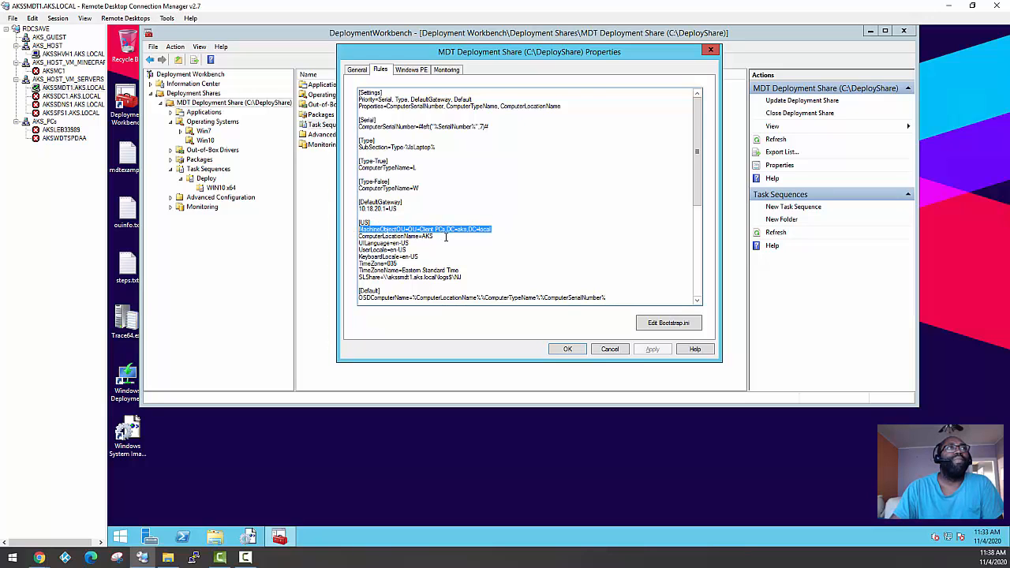
drag(434, 236, 353, 244)
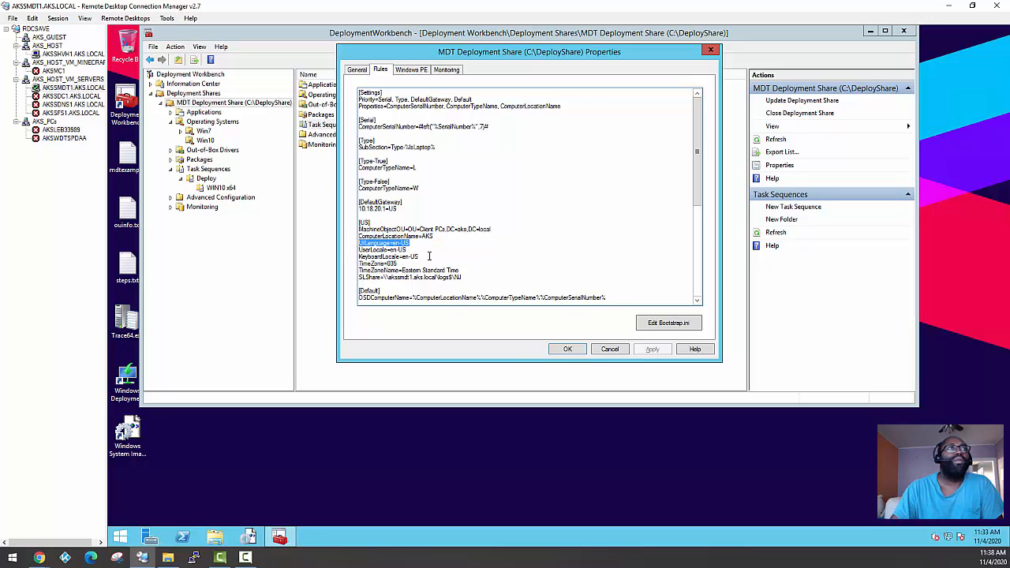
drag(419, 257, 356, 254)
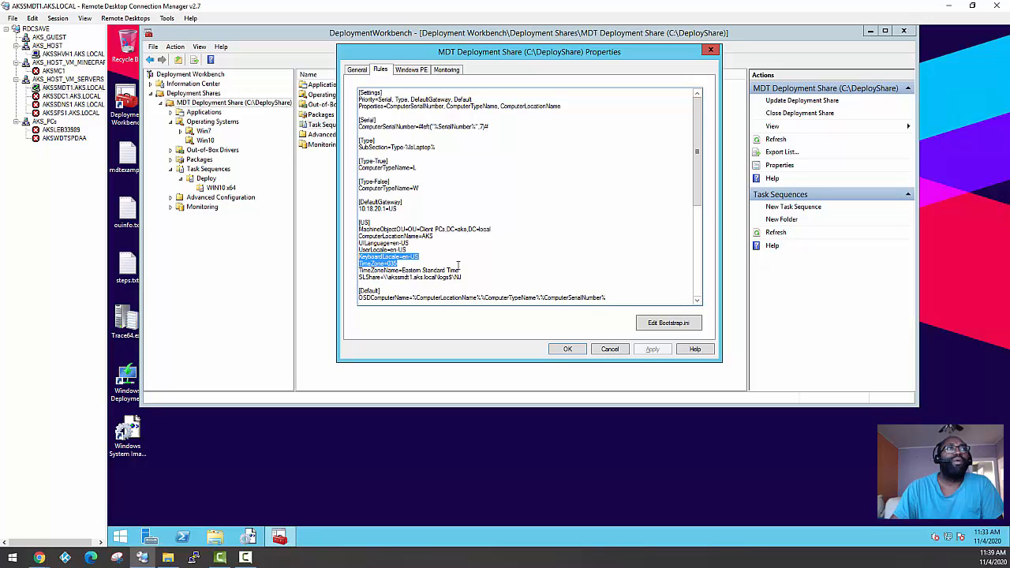
drag(465, 277, 354, 274)
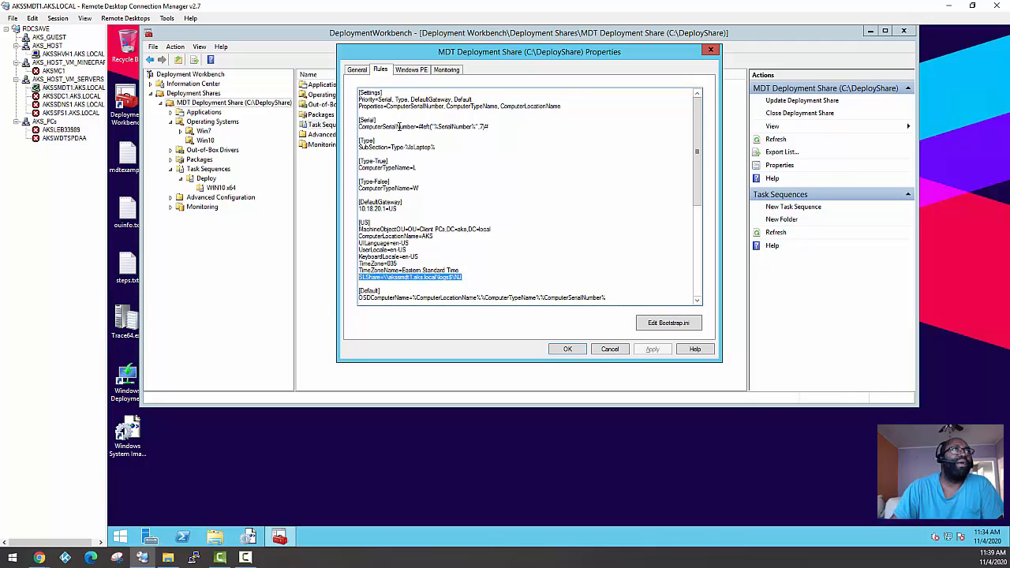
click(609, 349)
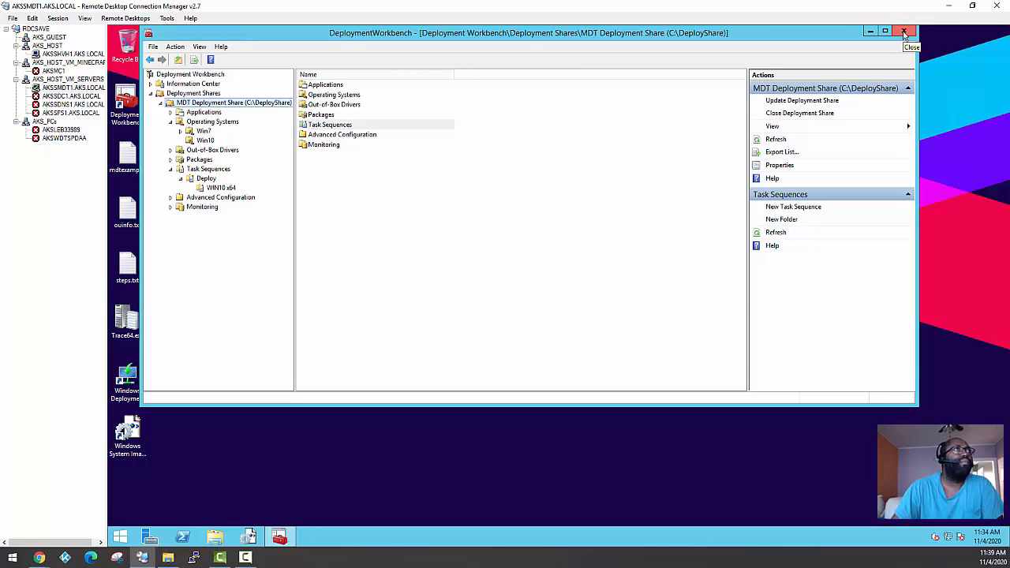
Switch to the remote session of the Hyper-V host AKSSHVH1.AKS.LOCAL
drag(525, 35, 577, 79)
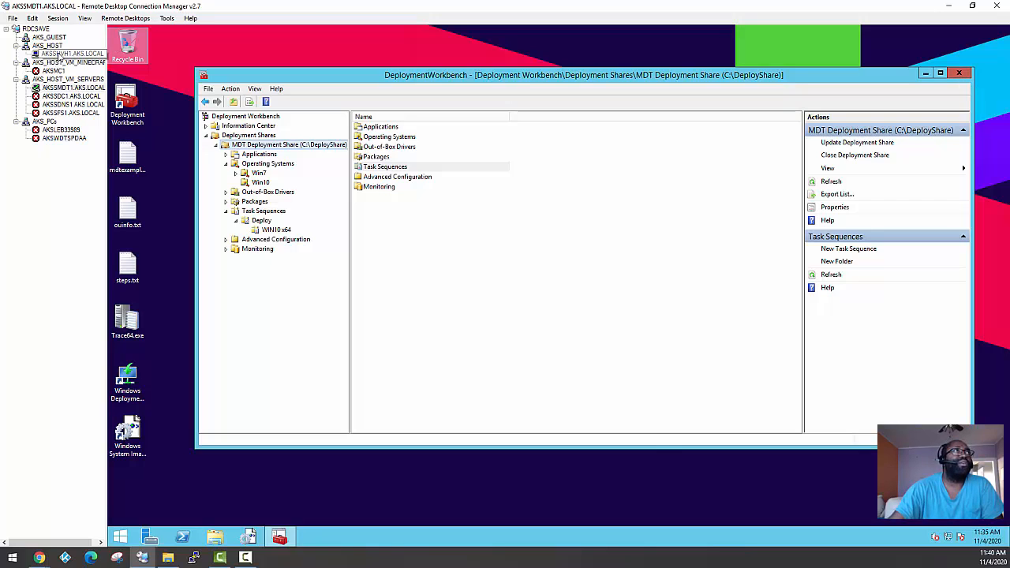
click(59, 54)
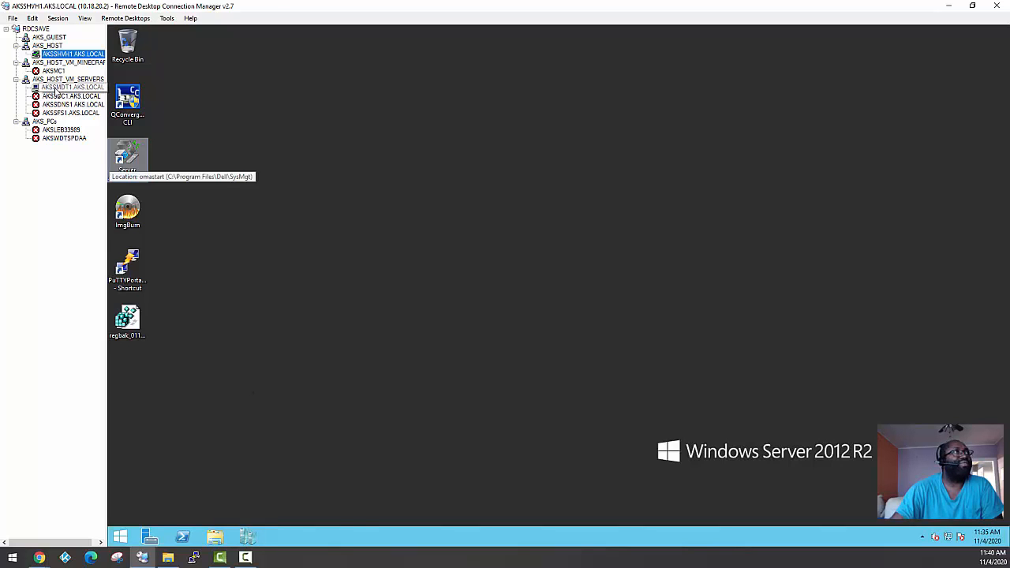
click(55, 88)
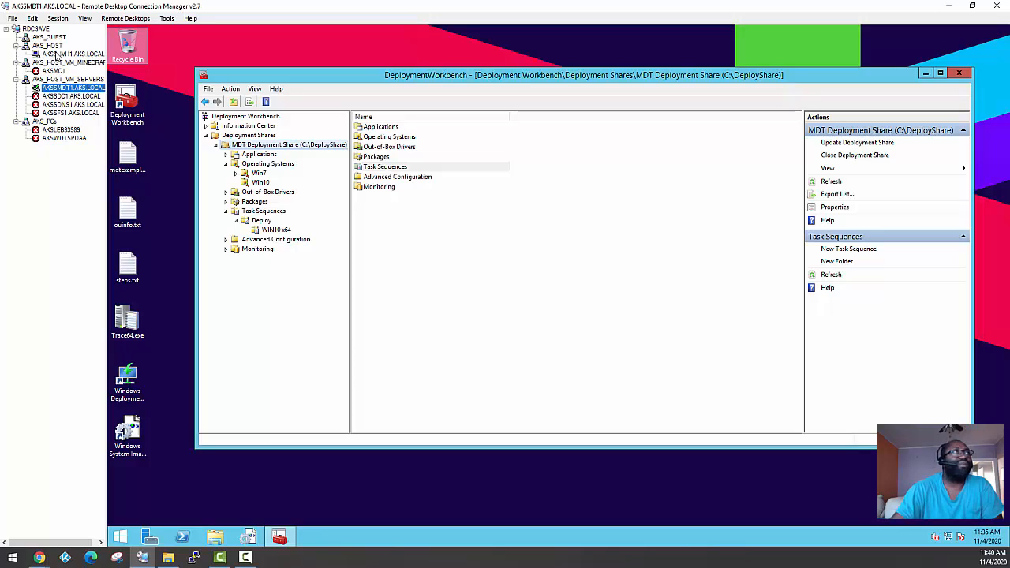
click(404, 287)
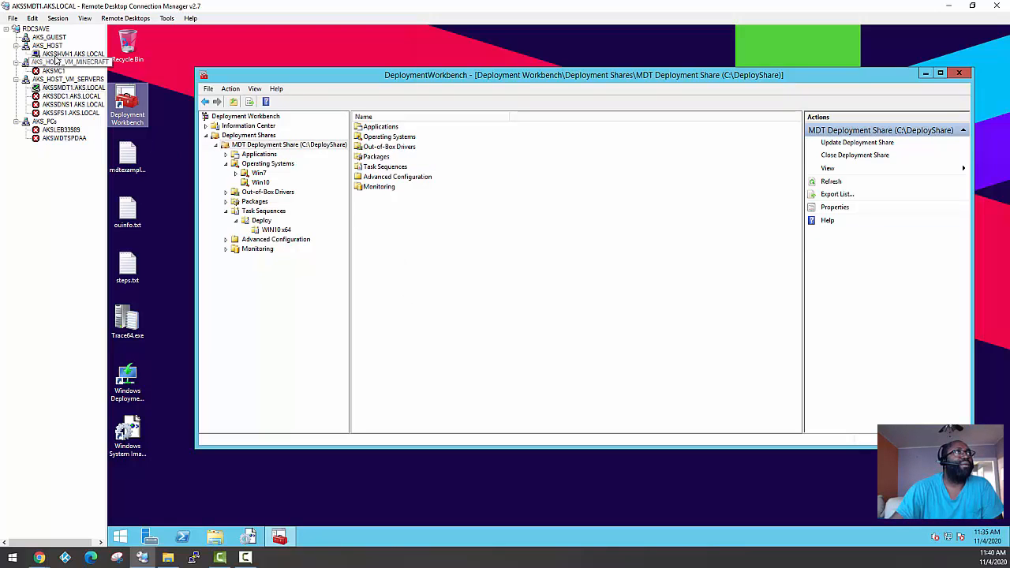
click(58, 54)
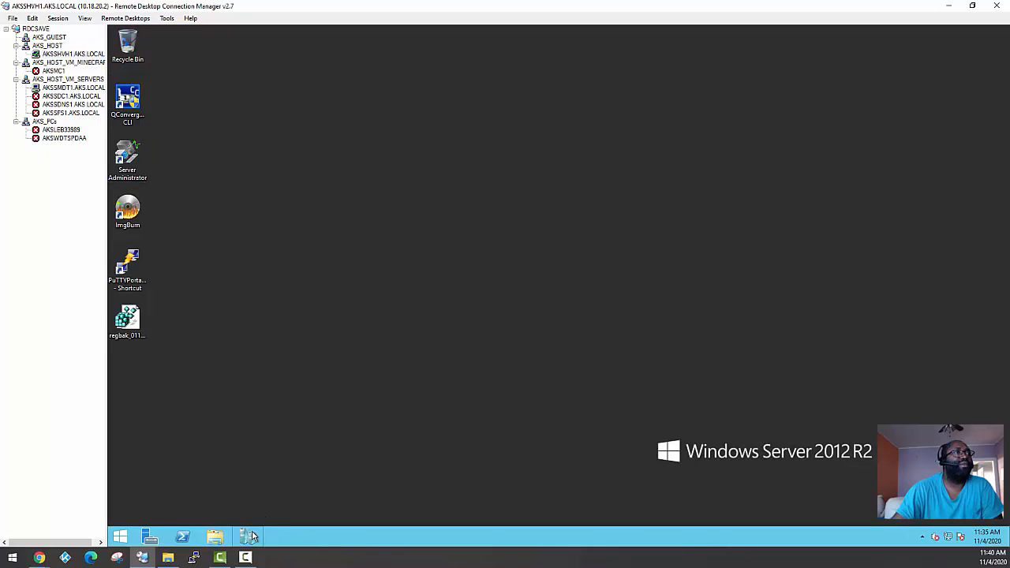
Open Hyper-V Manager and start creating a new virtual machine on the host AKSSHVH1
click(250, 536)
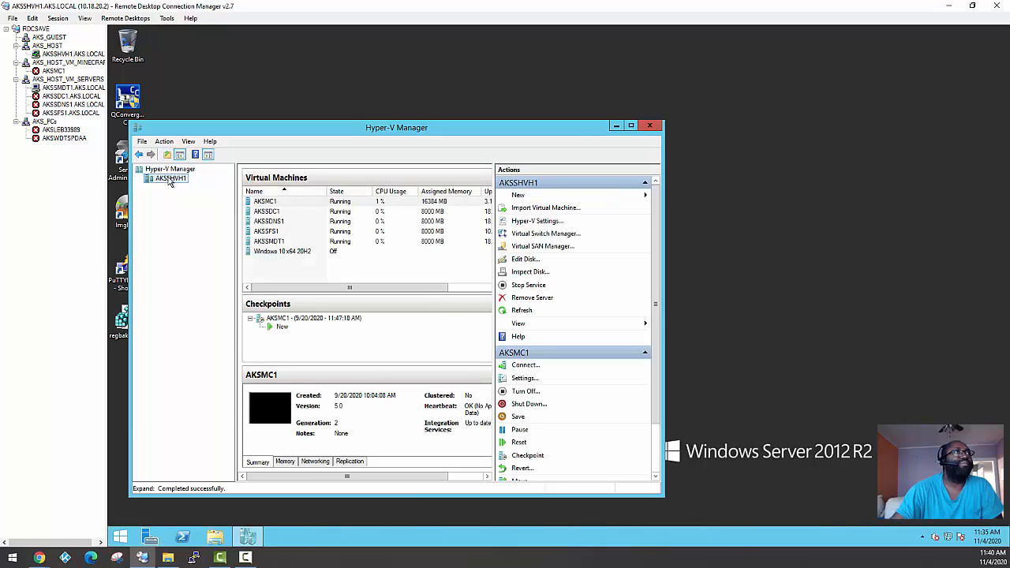
right_click(170, 182)
mouse_move(219, 185)
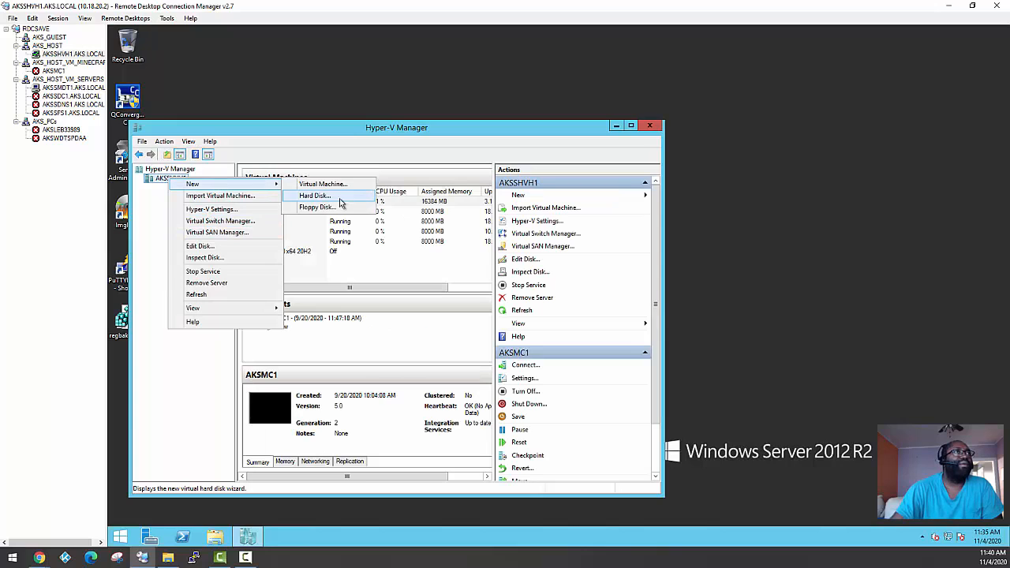
click(322, 184)
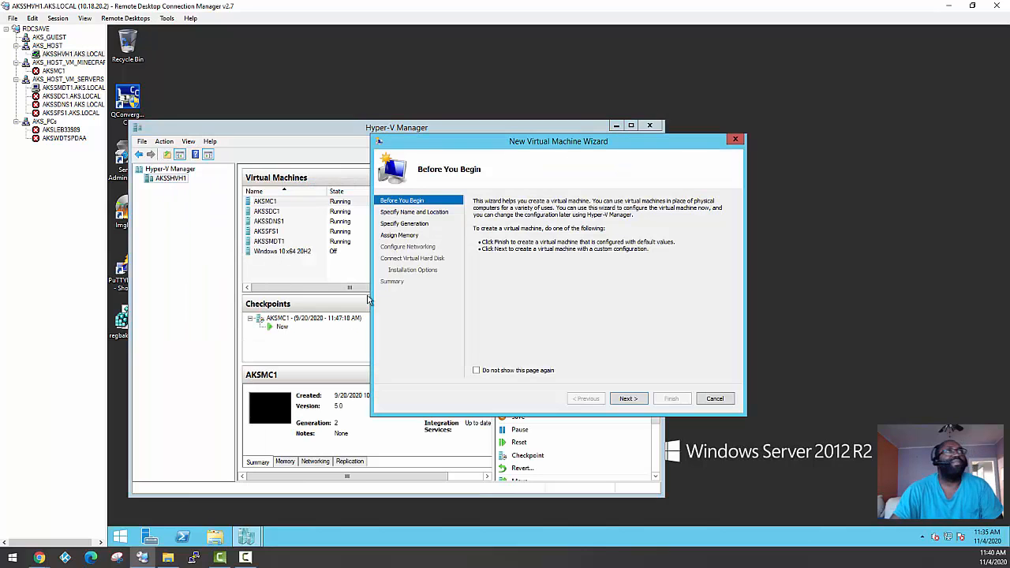
click(642, 401)
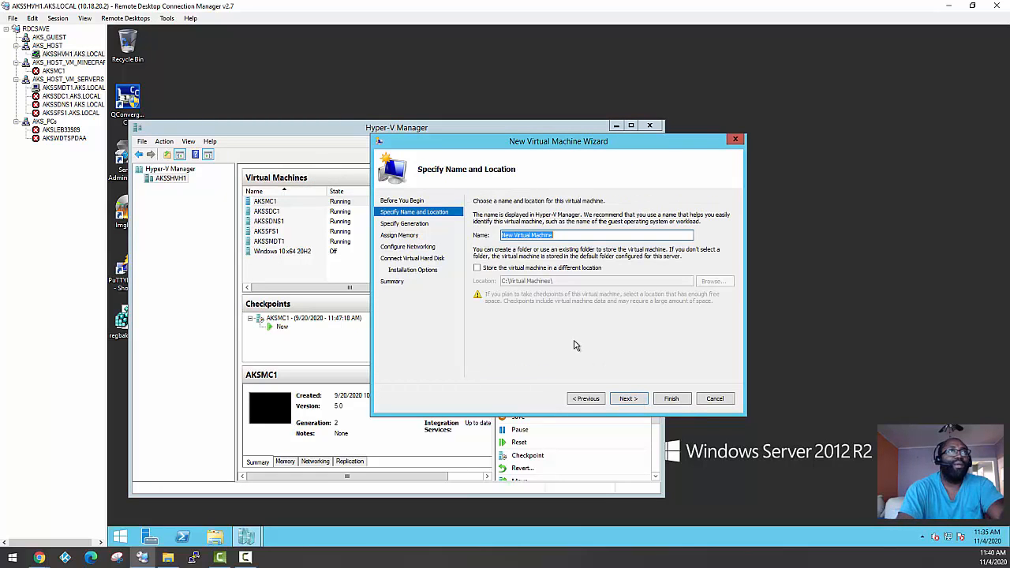
Name the new virtual machine Windows 10 HyperV-Test and keep its default storage location
text(Windows)
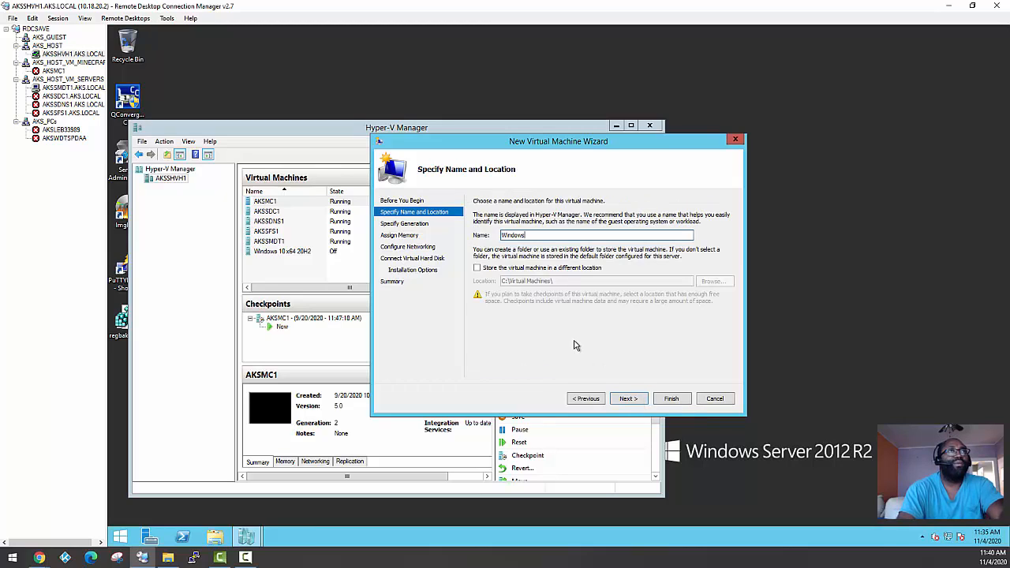
text( 10 )
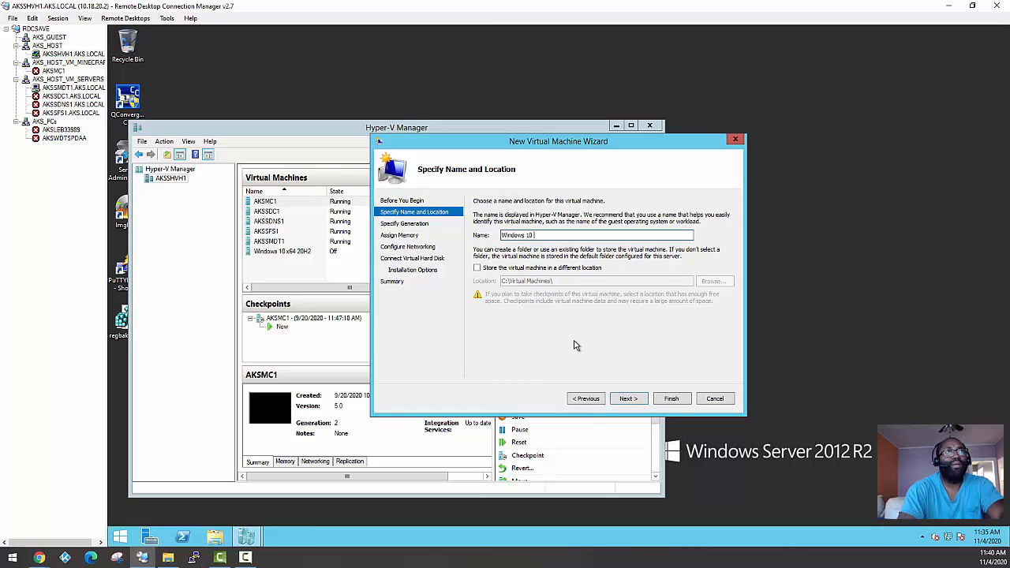
text(H)
key(BackSpace)
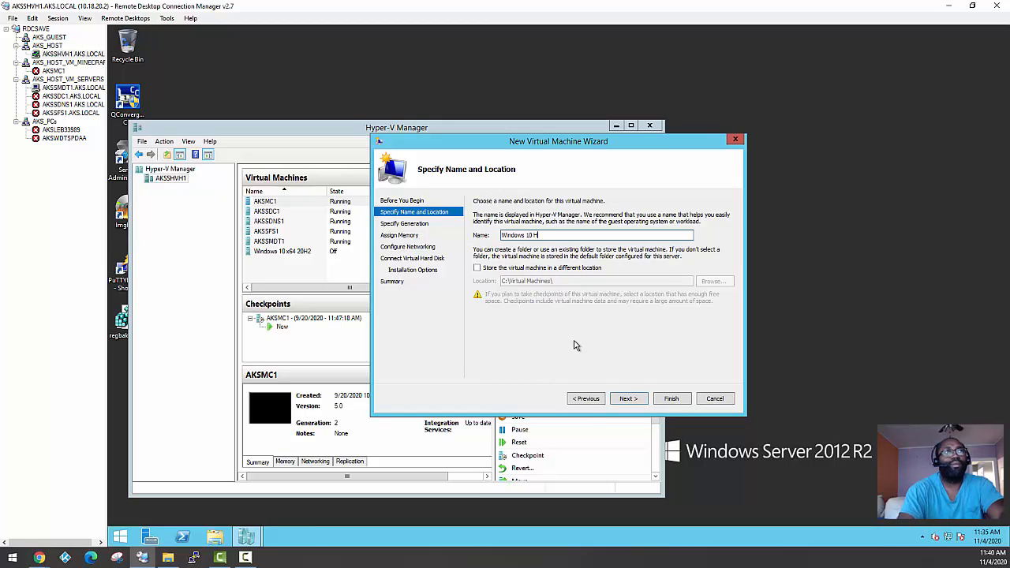
text(per)
key(BackSpace)
key(BackSpace)
key(BackSpace)
text(yper)
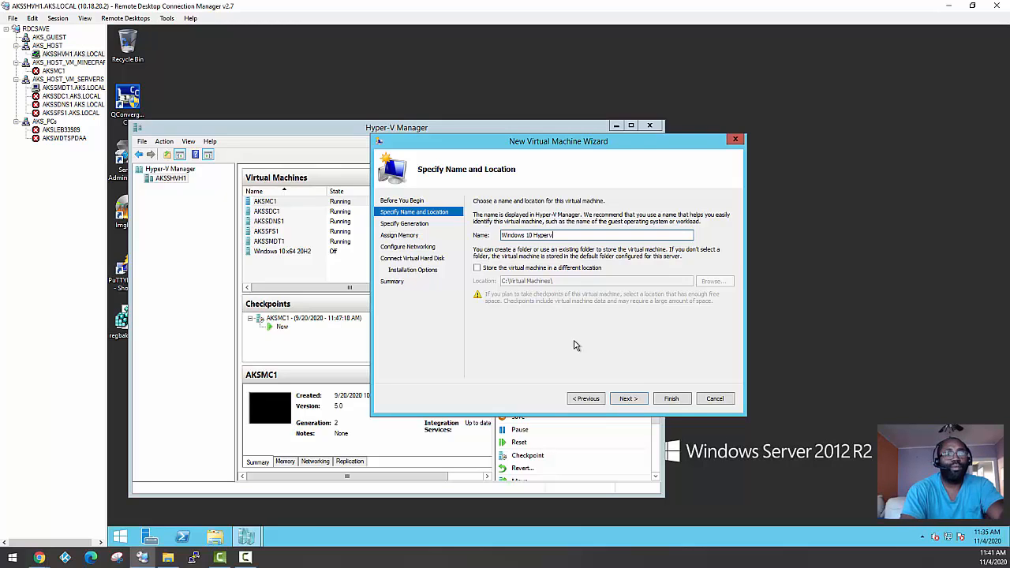
text(V)
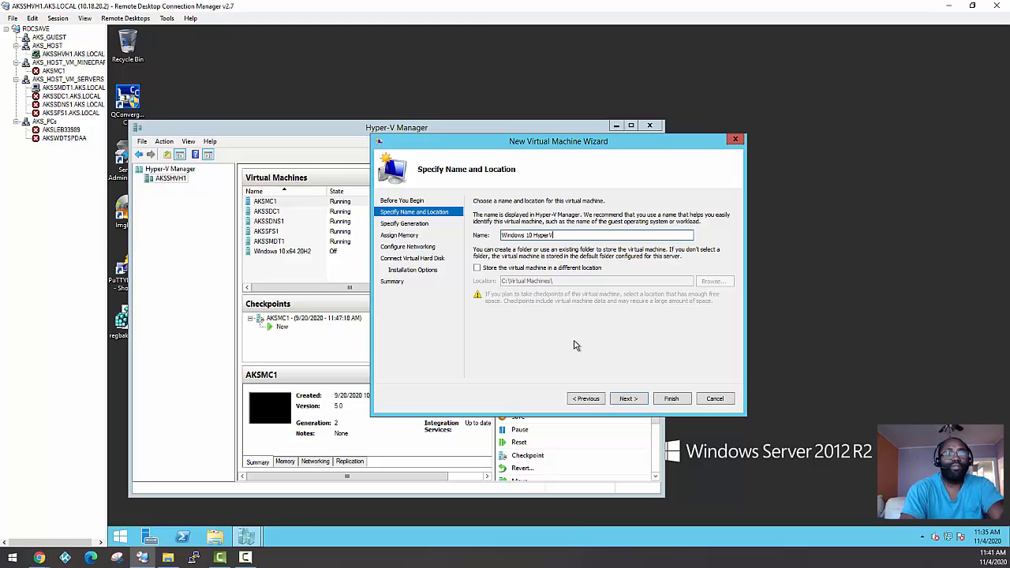
text(-Test)
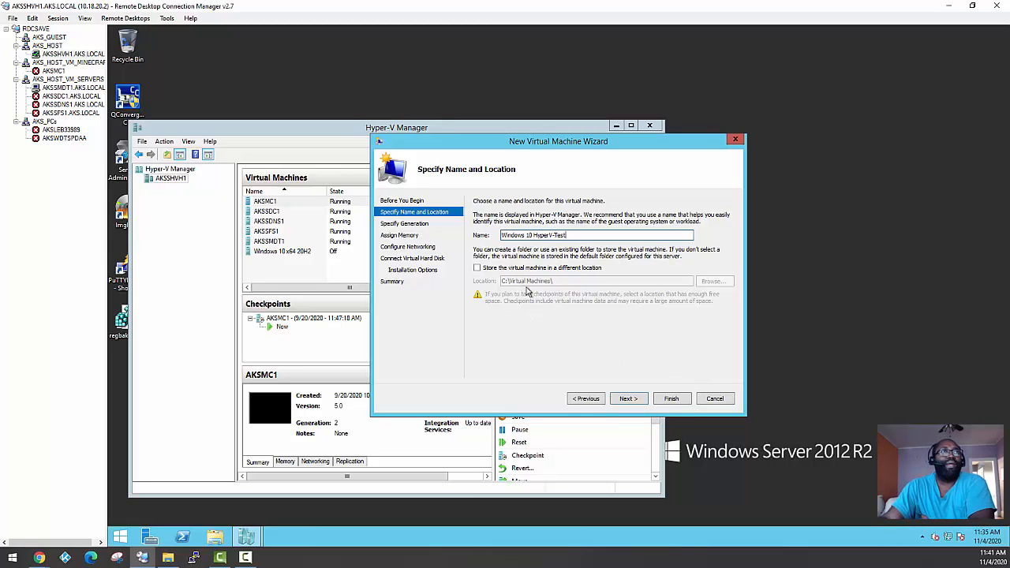
click(635, 399)
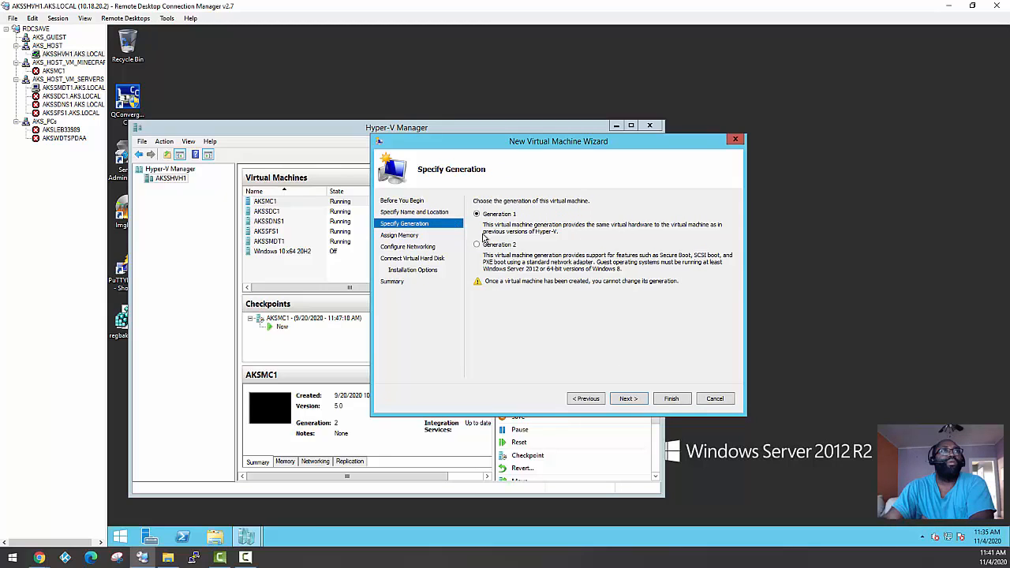
Make the virtual machine Generation 2 and assign it 2048 MB of startup memory
click(628, 398)
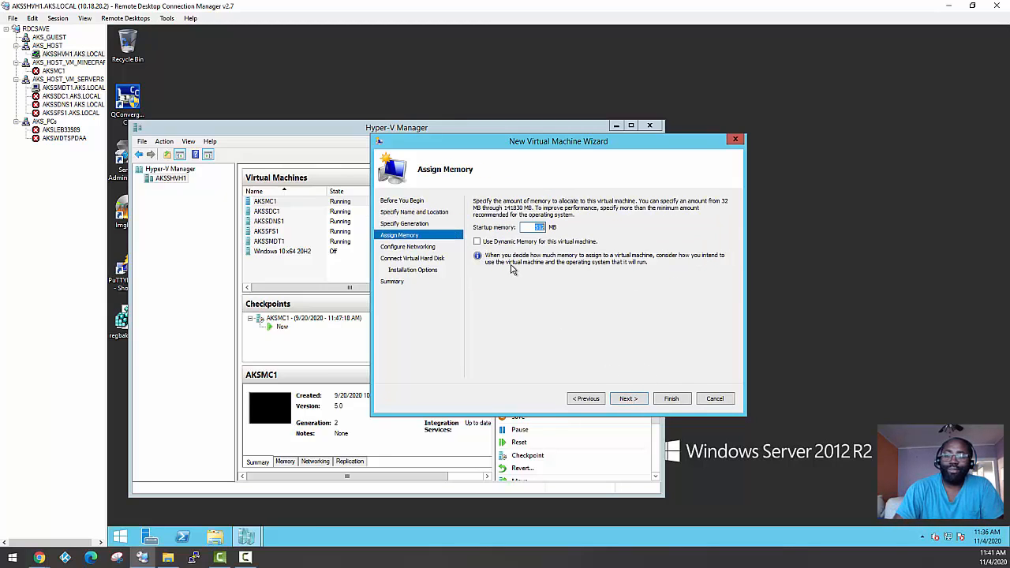
text(2048)
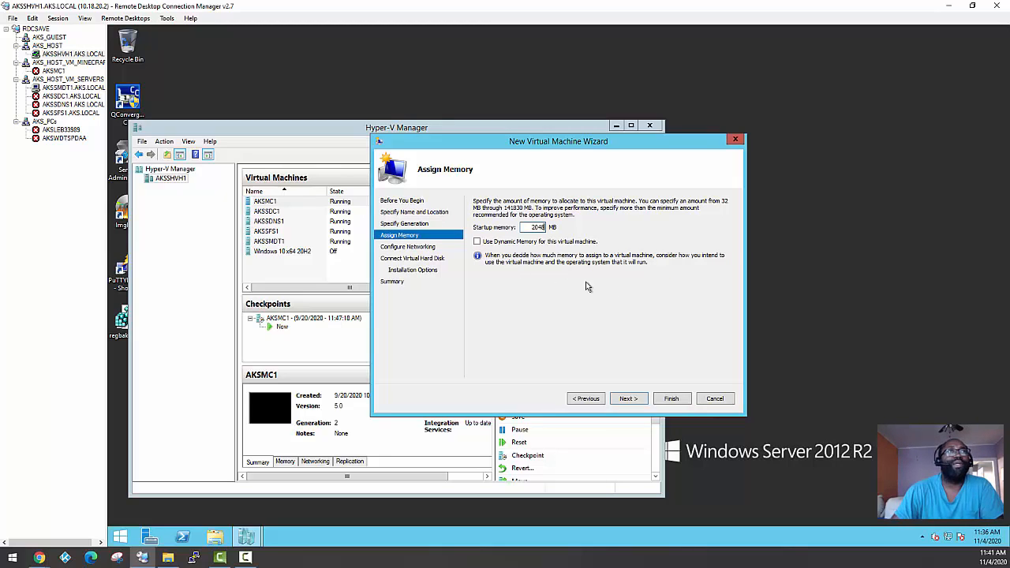
click(628, 398)
Connect the virtual machine's network adapter to the LAN-HYPER-V-TEAM virtual switch
click(536, 223)
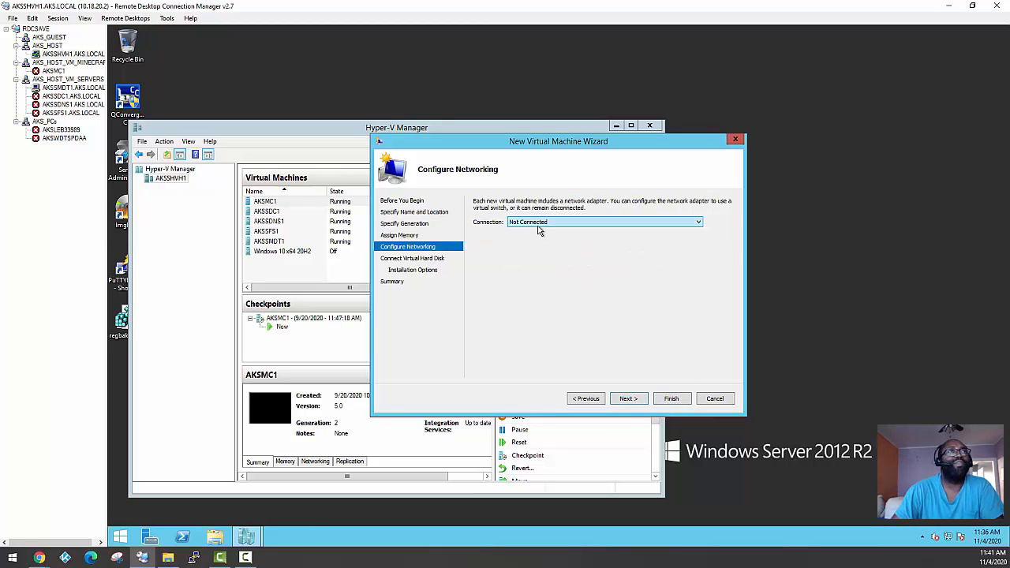
click(540, 234)
click(637, 401)
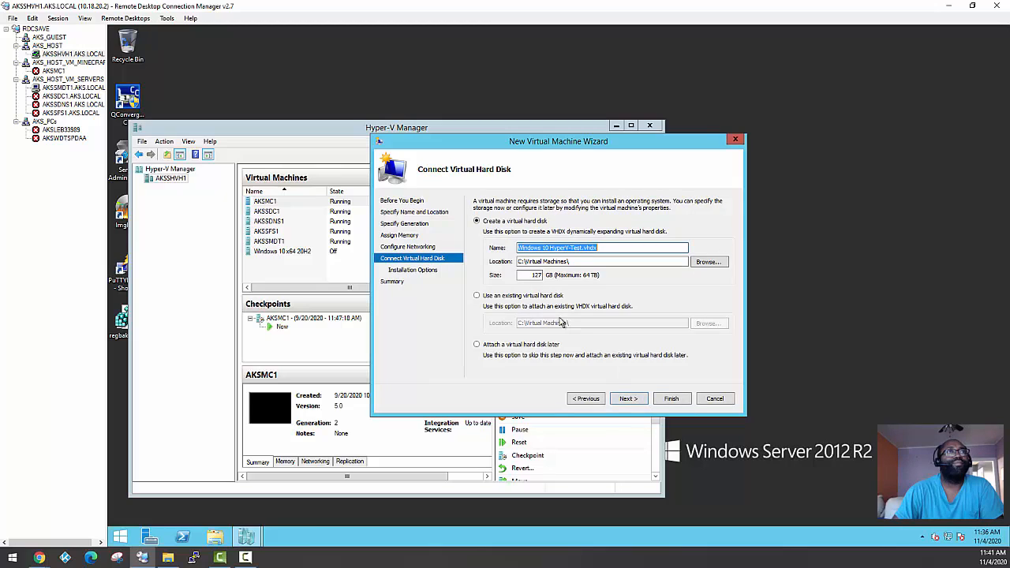
Set the new virtual hard disk's size to 20 GB, keep the default installation option, and finish creating the virtual machine
double_click(533, 274)
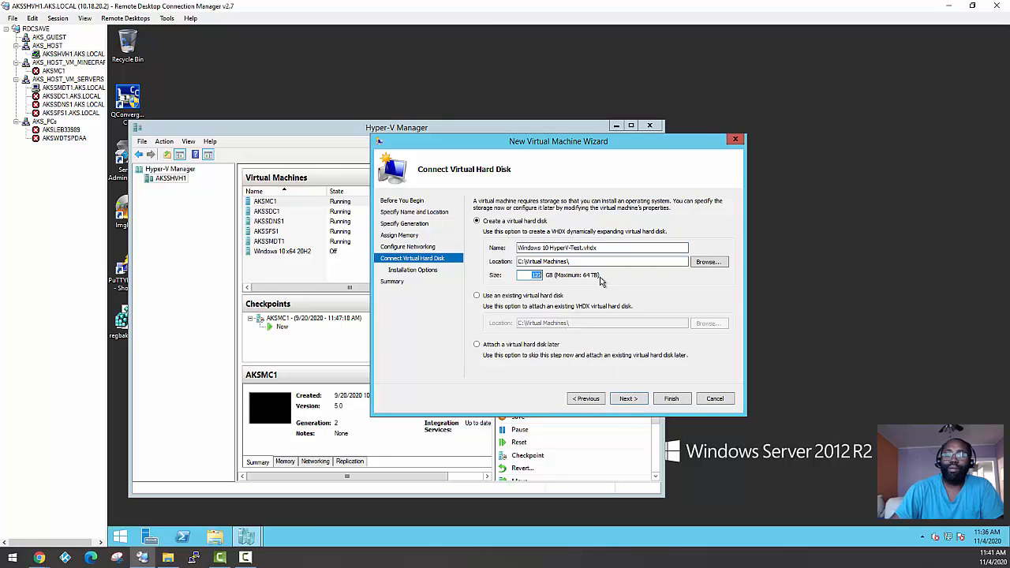
text(200)
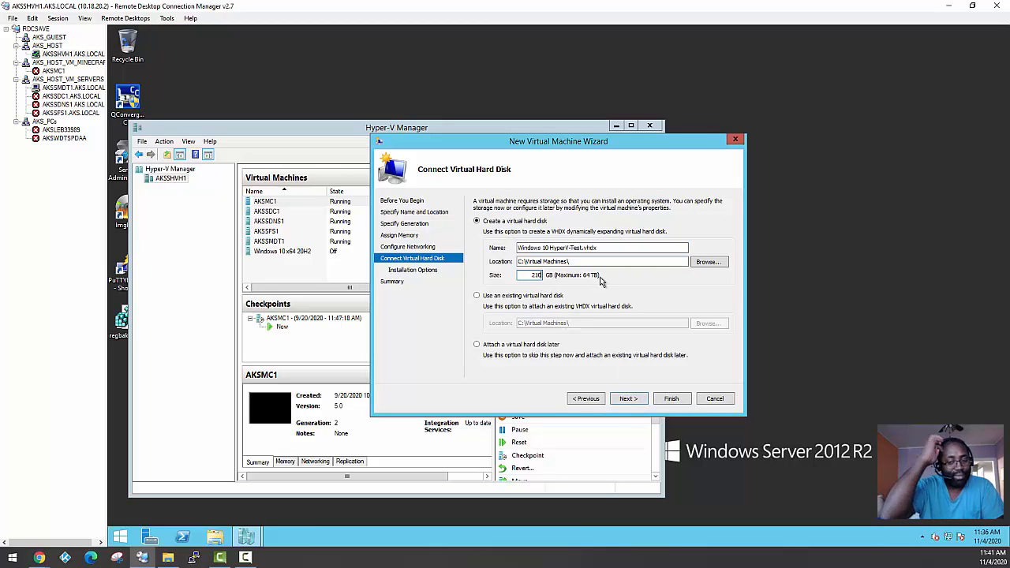
key(BackSpace)
key(BackSpace)
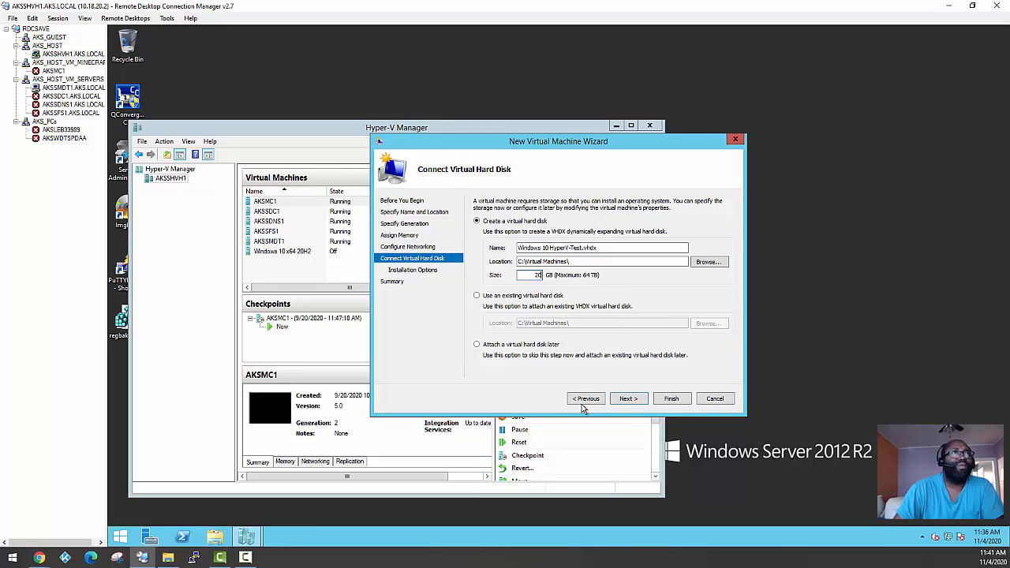
click(637, 404)
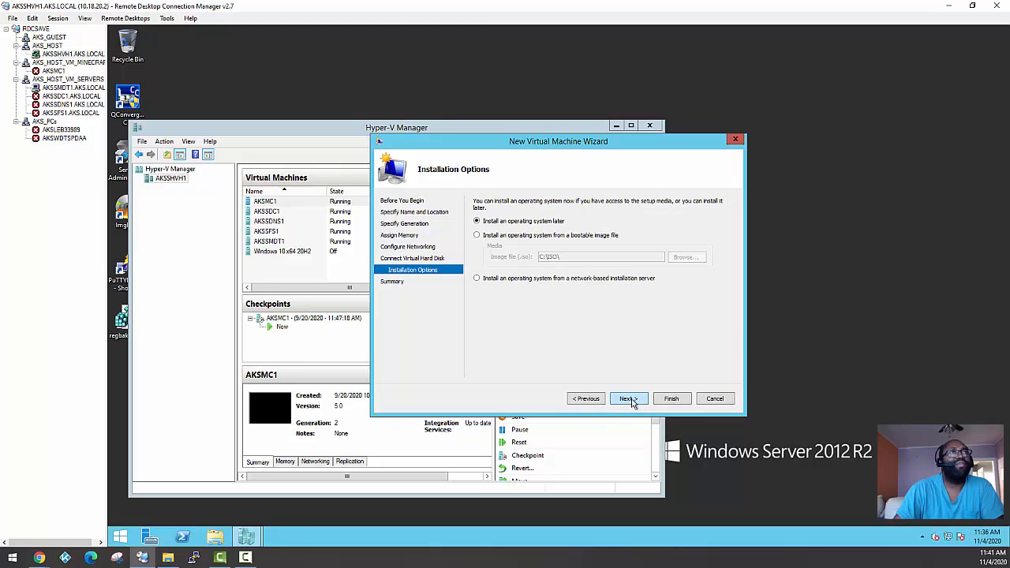
click(628, 399)
click(670, 398)
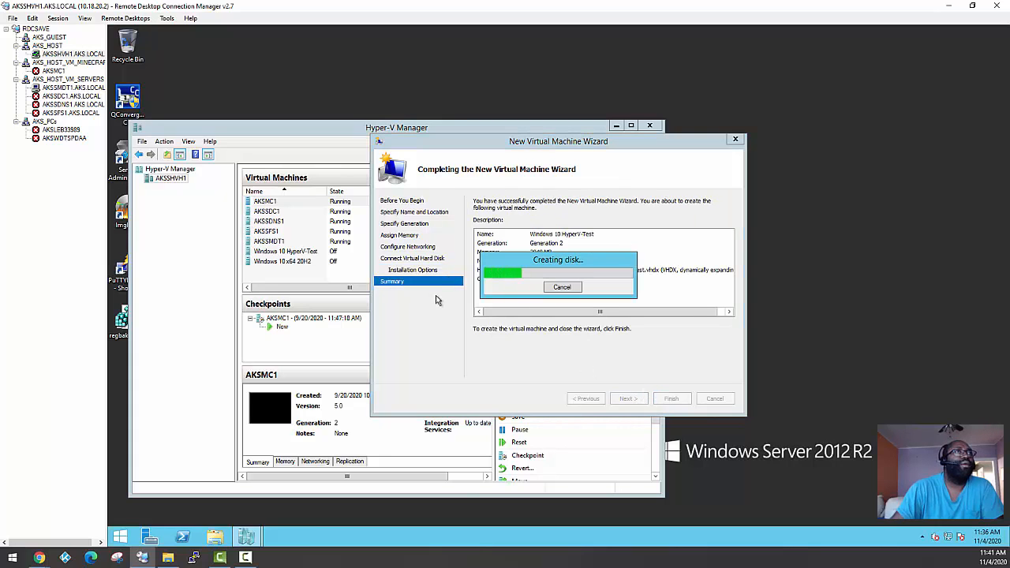
Open the settings of Windows 10 HyperV-Test, review the firmware boot order, and set the number of virtual processors to 2
click(271, 252)
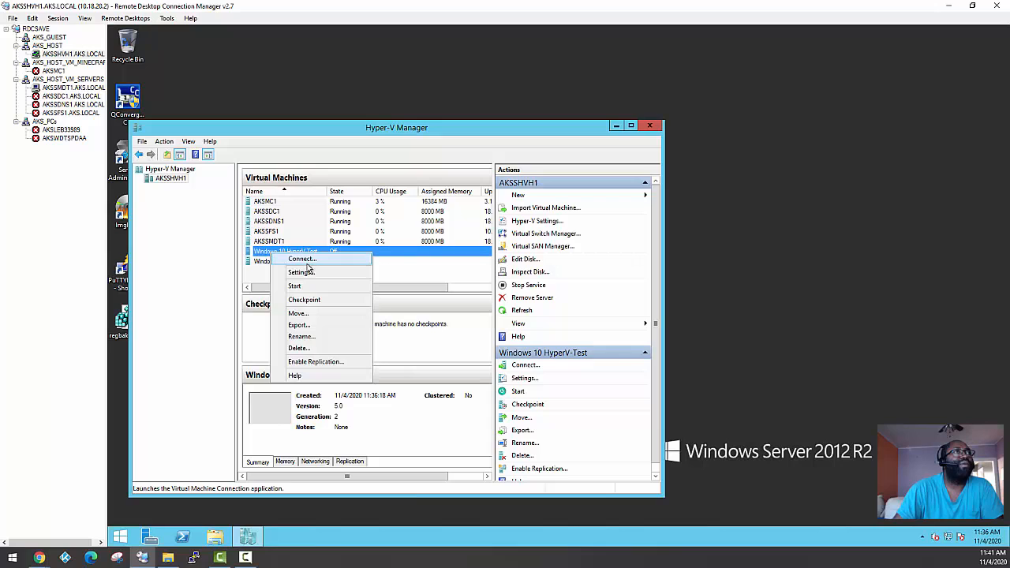
click(301, 272)
click(461, 156)
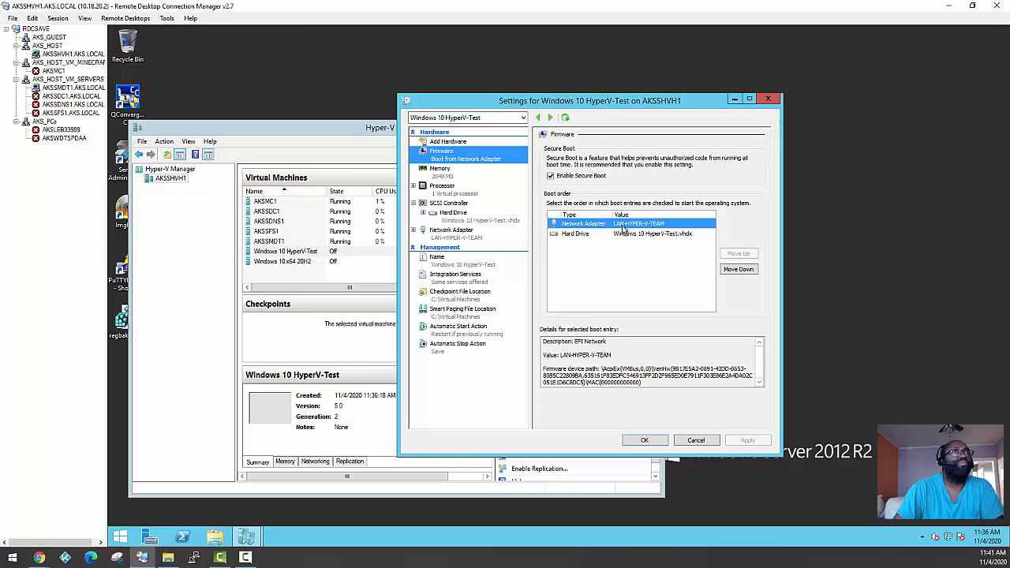
click(577, 236)
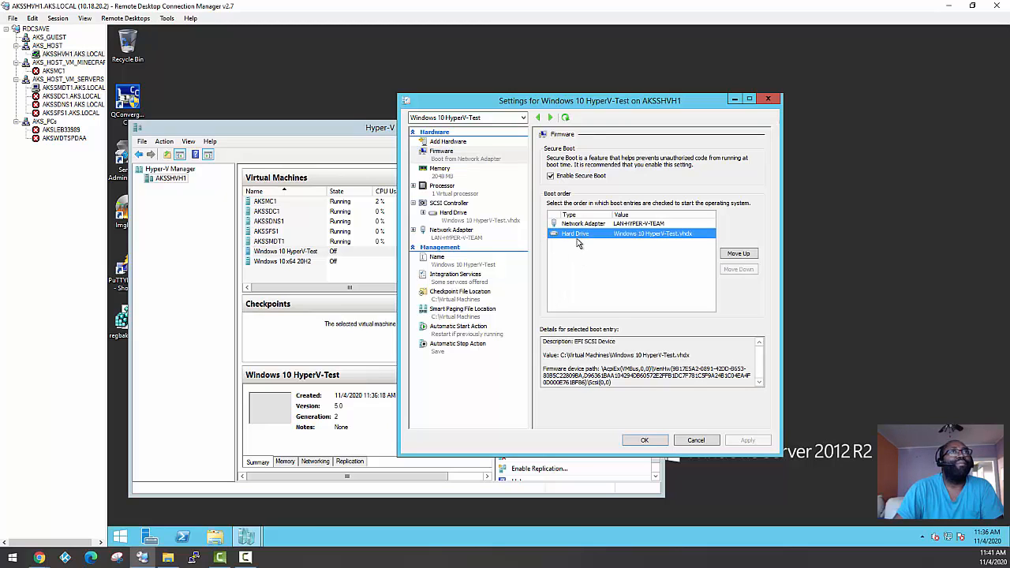
click(453, 193)
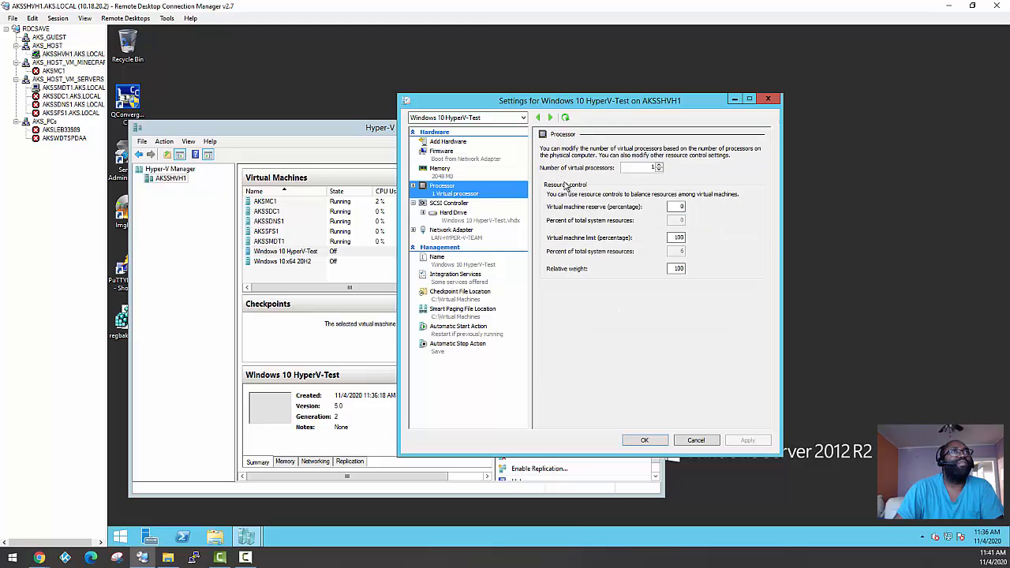
click(658, 165)
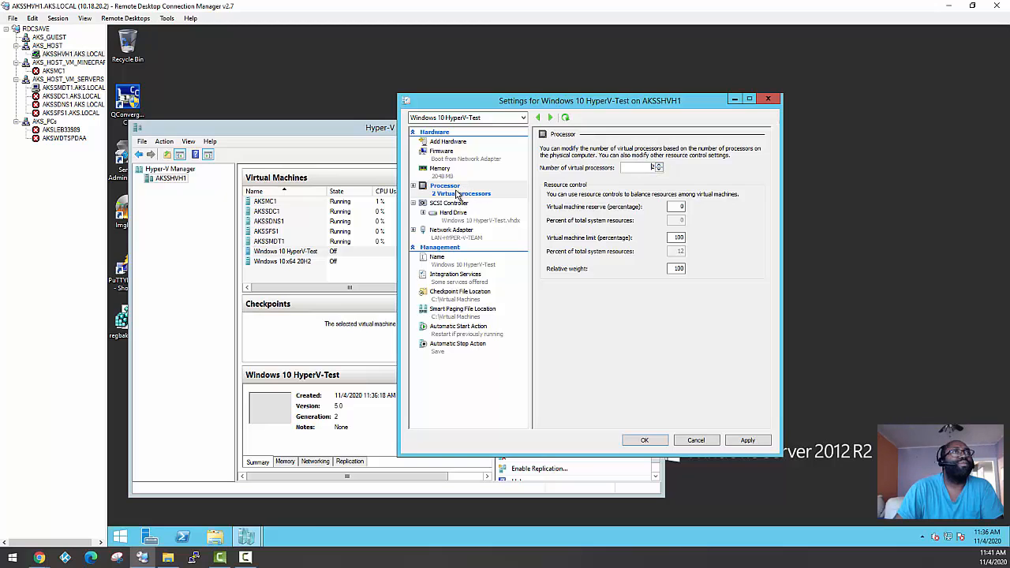
Check the host's CPU and memory performance in Task Manager, and close it
right_click(821, 529)
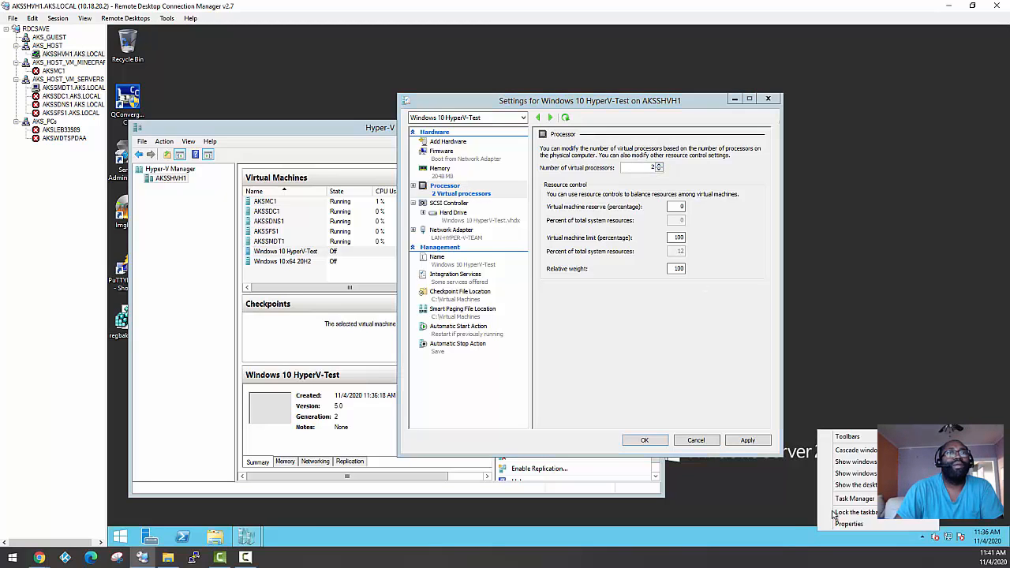
click(852, 500)
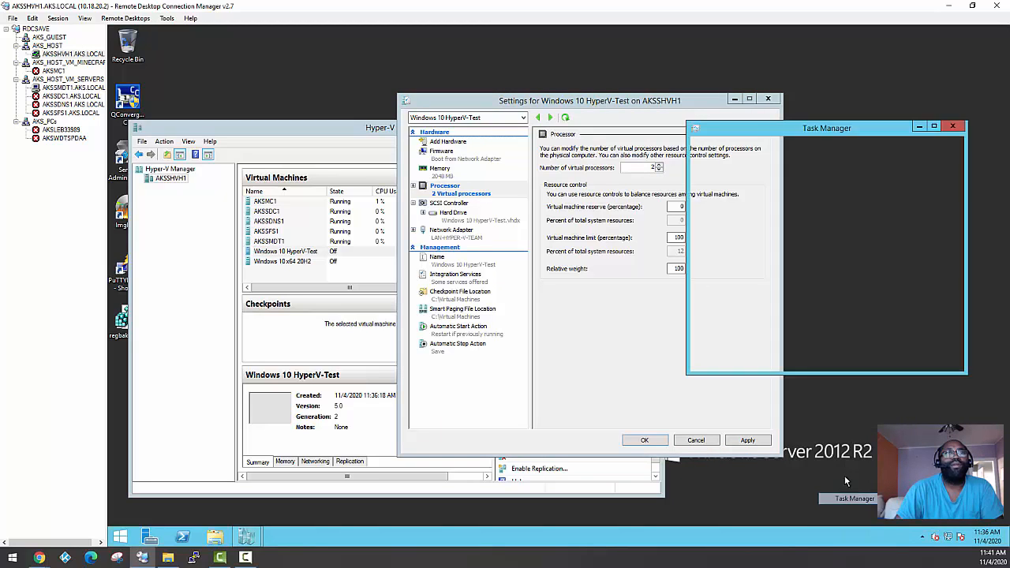
click(744, 155)
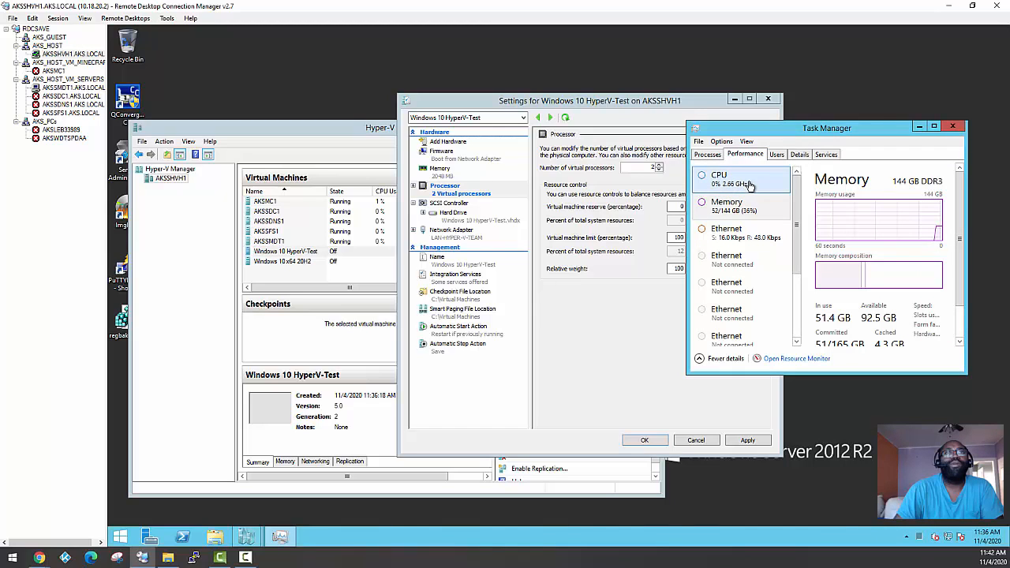
click(953, 127)
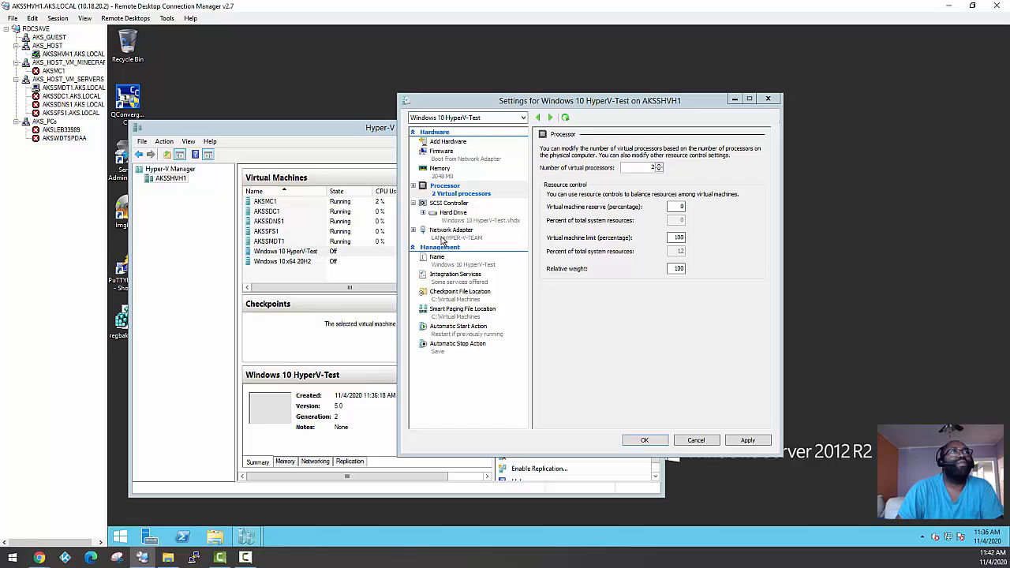
Apply the processor change to Windows 10 HyperV-Test, close its settings, and move the Hyper-V Manager window aside
click(750, 442)
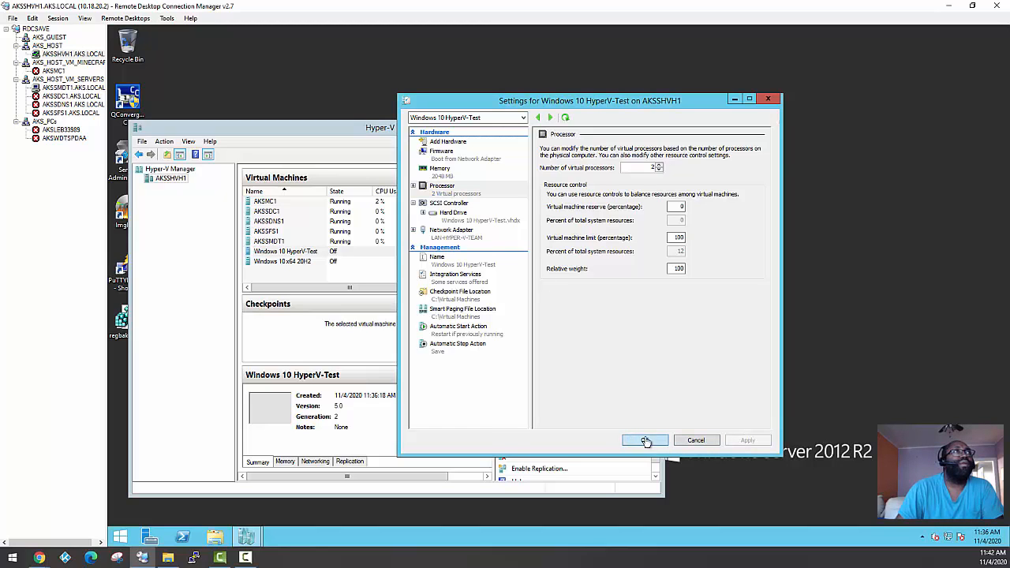
click(637, 440)
drag(416, 131, 596, 130)
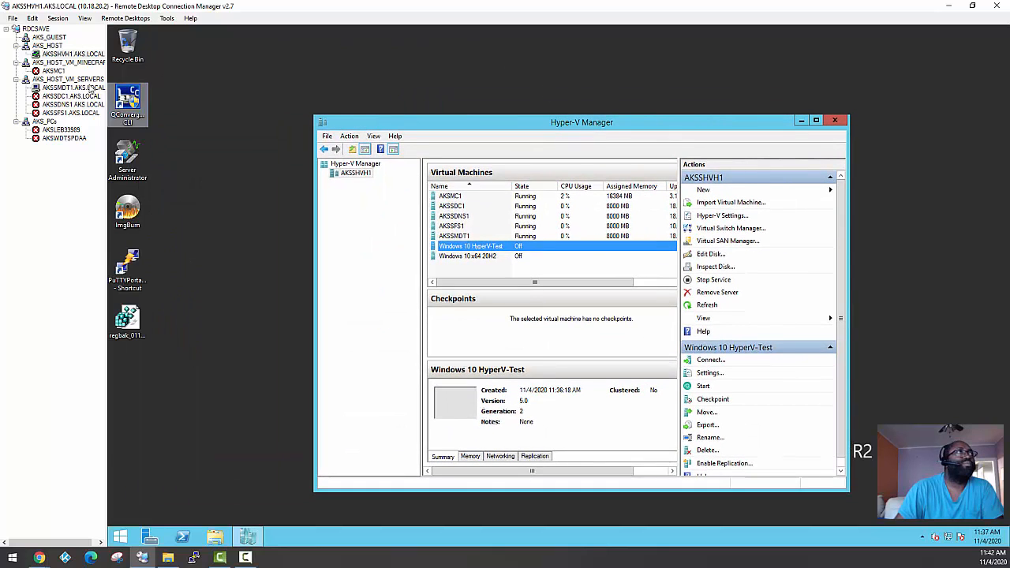
Switch to the remote session of AKSSMDT1.AKS.LOCAL and open the Windows Deployment Services console
click(71, 87)
click(236, 468)
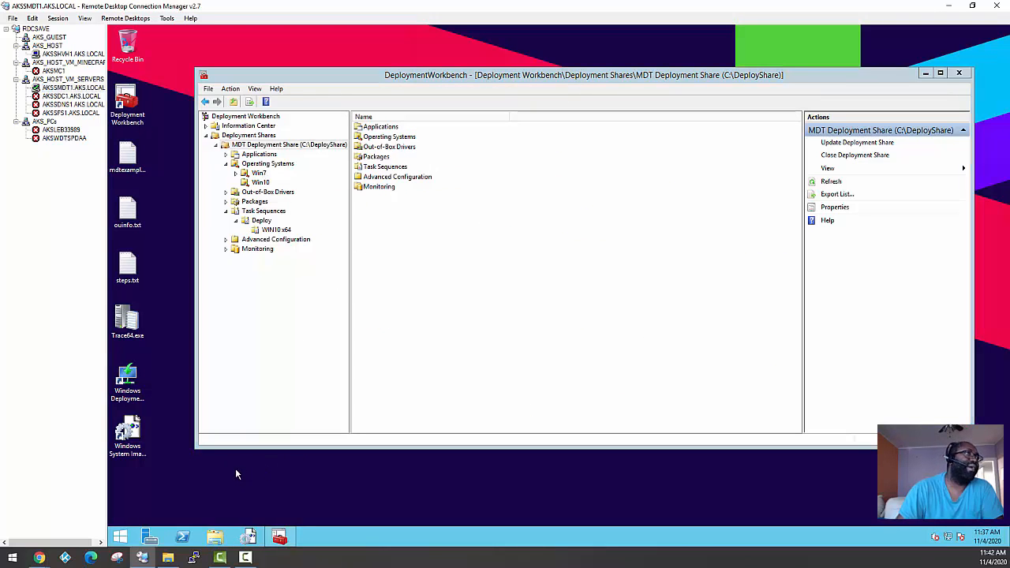
right_click(123, 380)
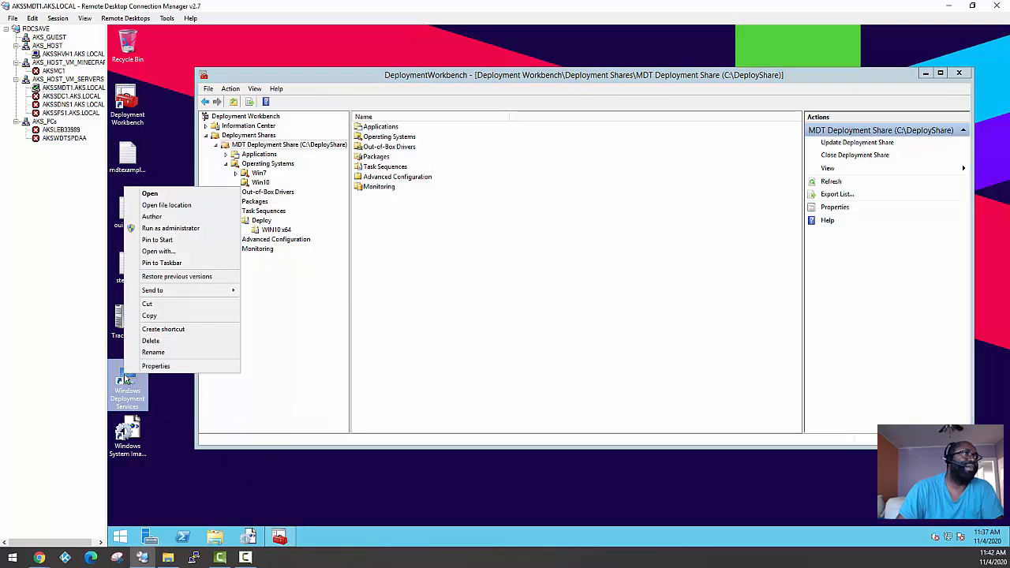
click(170, 219)
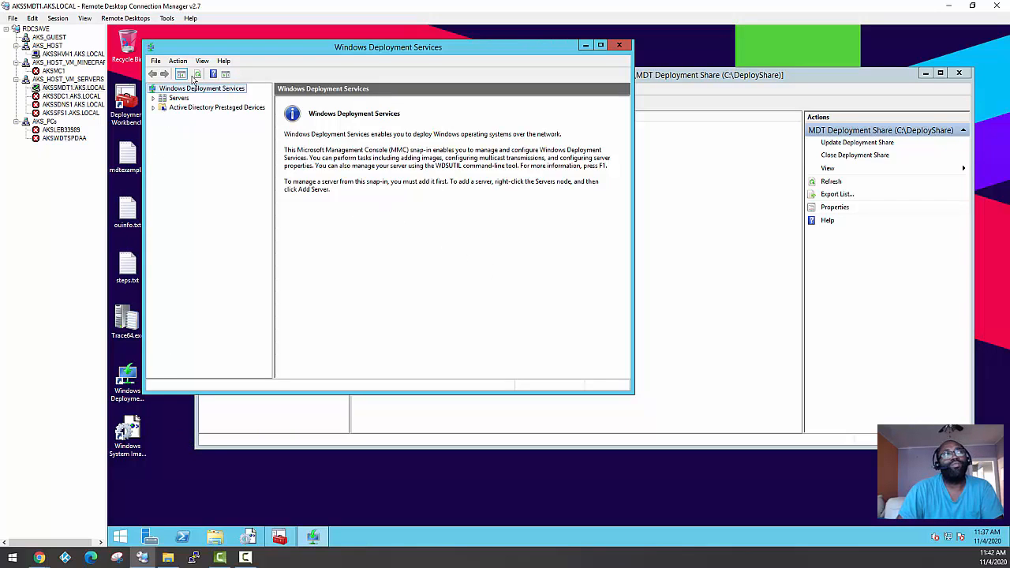
Show the boot images of server AKSSMDT1.aks.local and widen the console window and the image name column
click(156, 97)
click(174, 107)
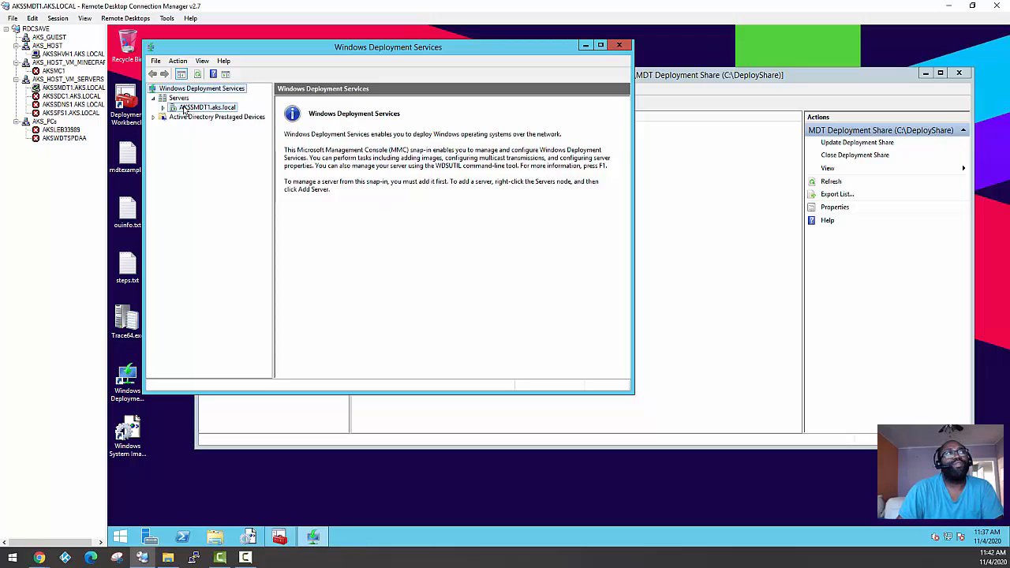
click(165, 107)
click(204, 127)
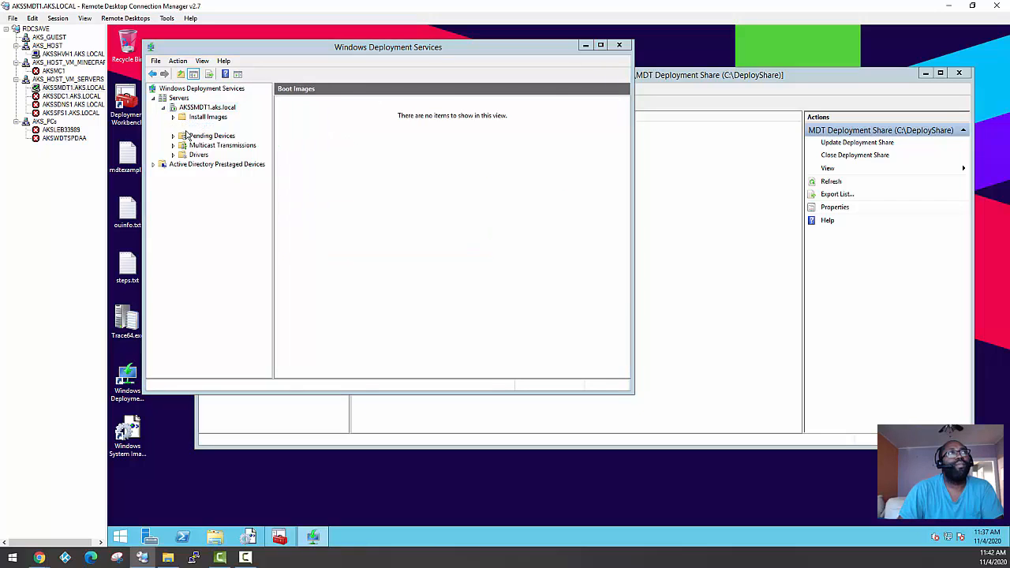
drag(634, 206, 812, 206)
drag(354, 101, 397, 101)
Review the general properties and each version information item of MDT Boot Image x64, and close its properties
click(312, 113)
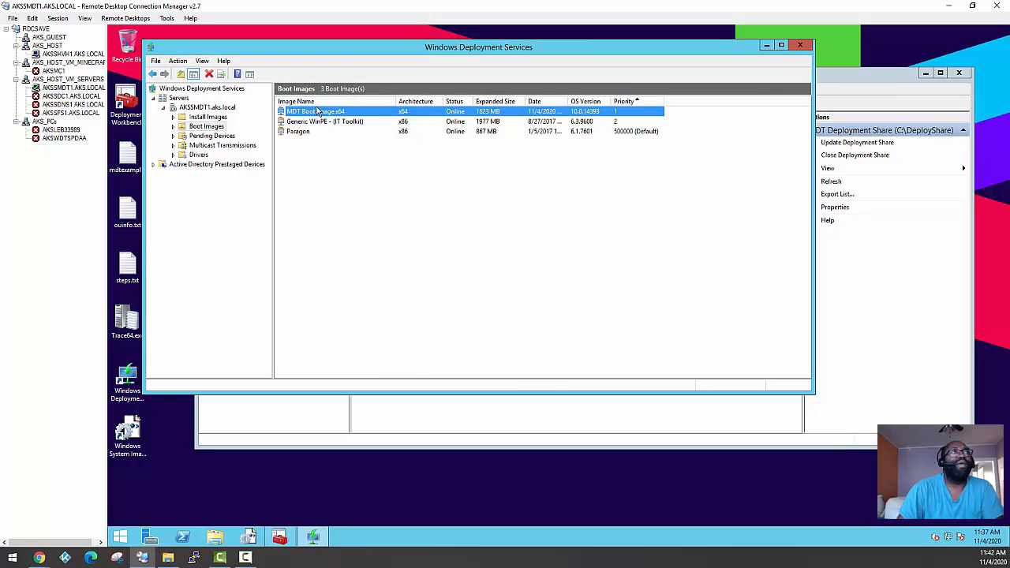
right_click(313, 112)
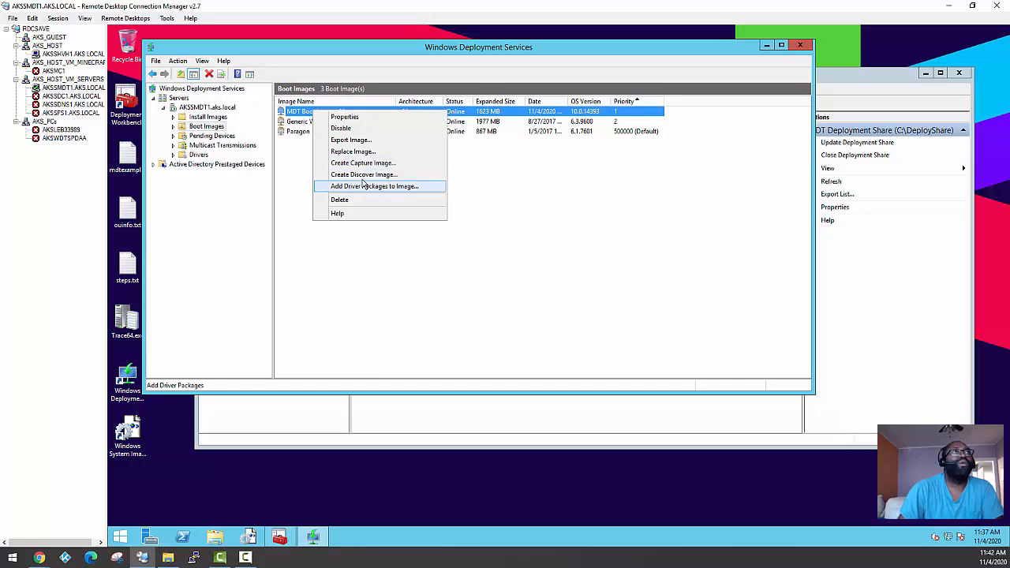
click(344, 117)
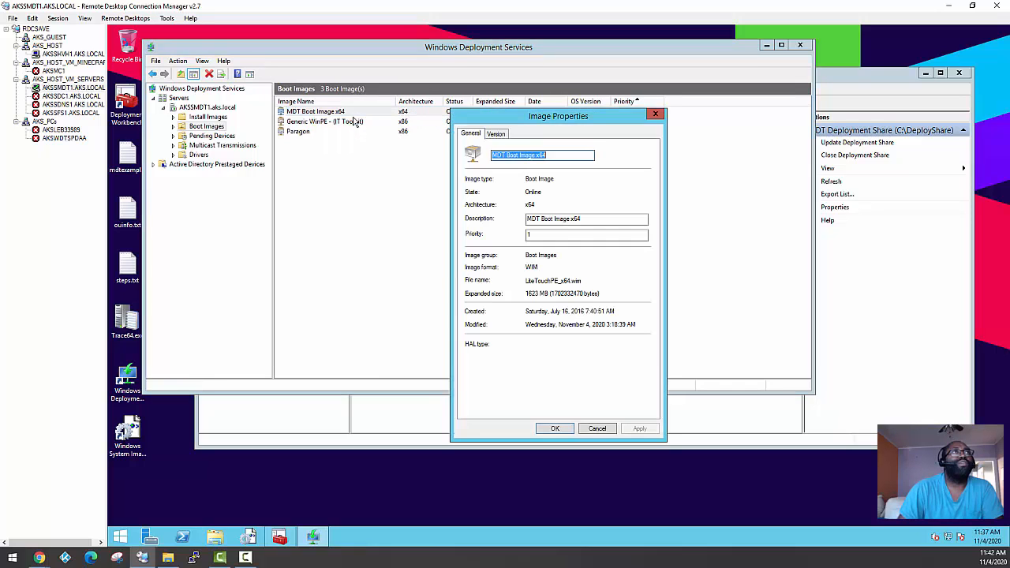
click(495, 135)
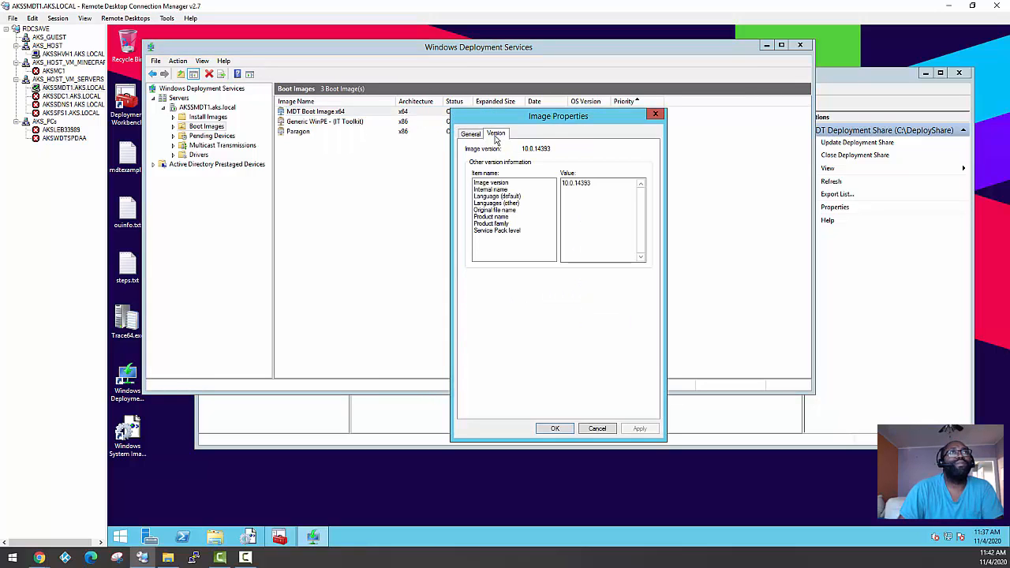
click(490, 184)
click(490, 190)
click(492, 196)
click(491, 203)
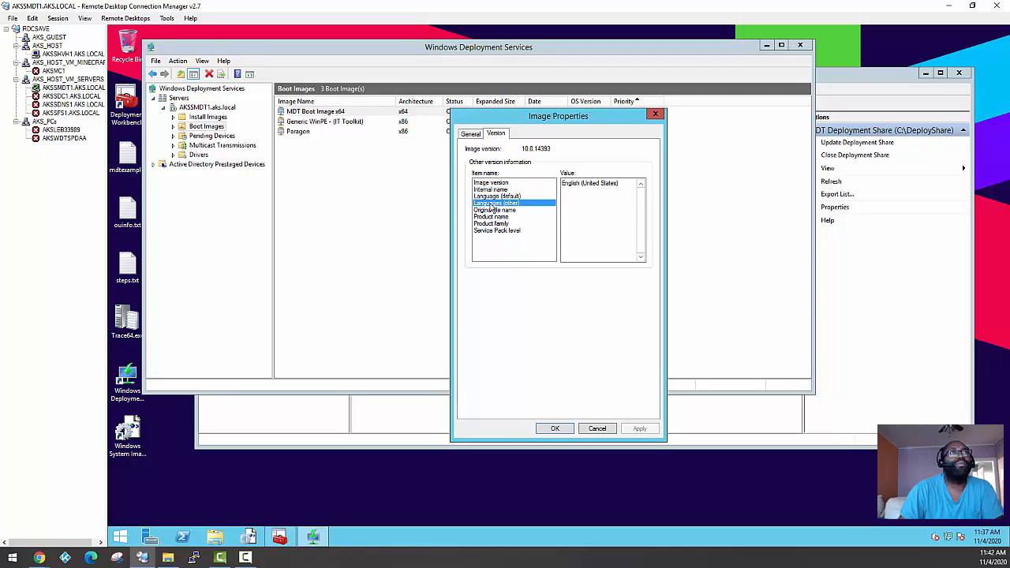
click(492, 210)
click(493, 216)
click(494, 223)
click(497, 229)
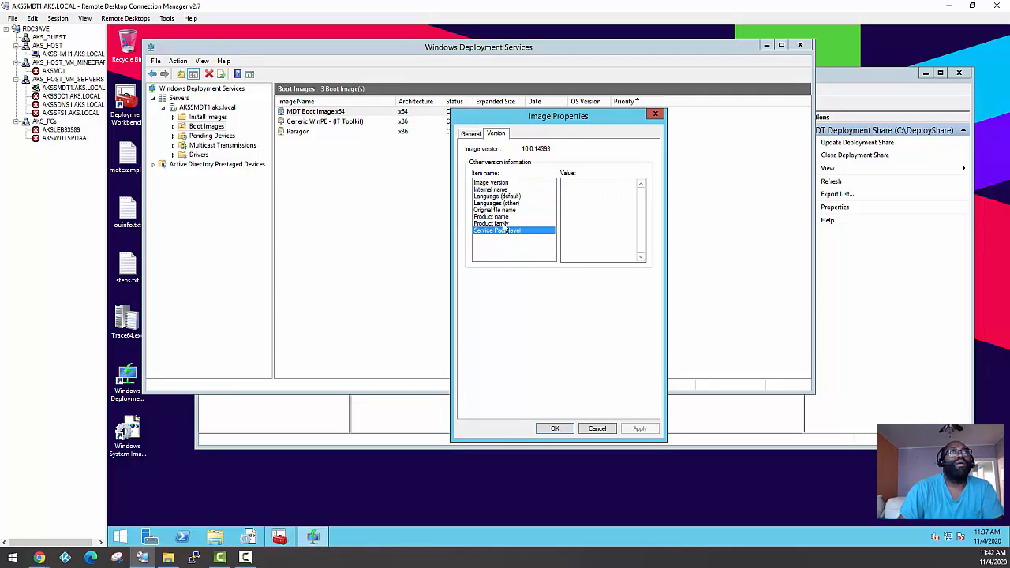
click(656, 115)
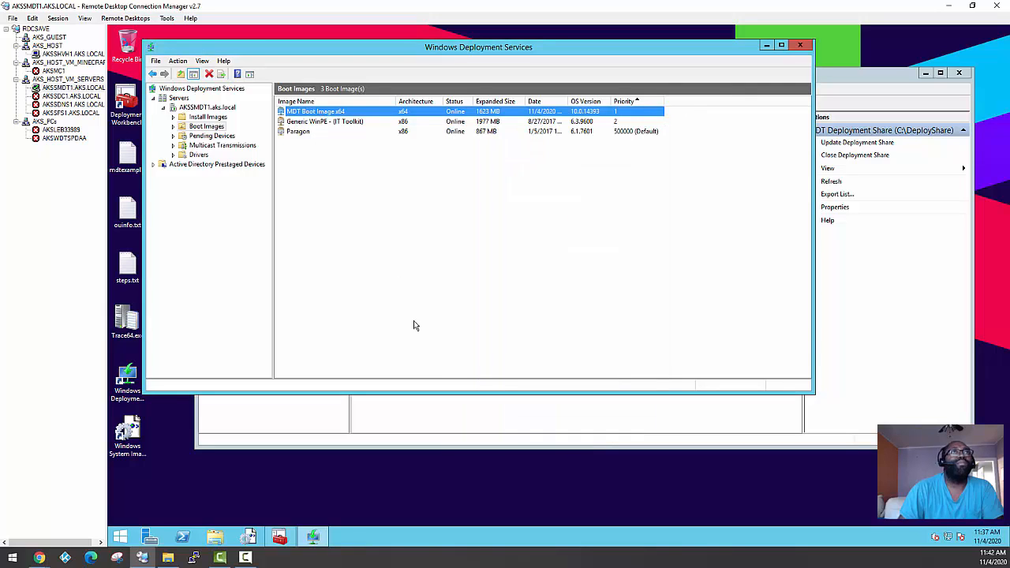
Look up the LiteTouchPE_x64 boot files in C:\DeployShare\Boot with File Explorer, and close the folder window
click(215, 537)
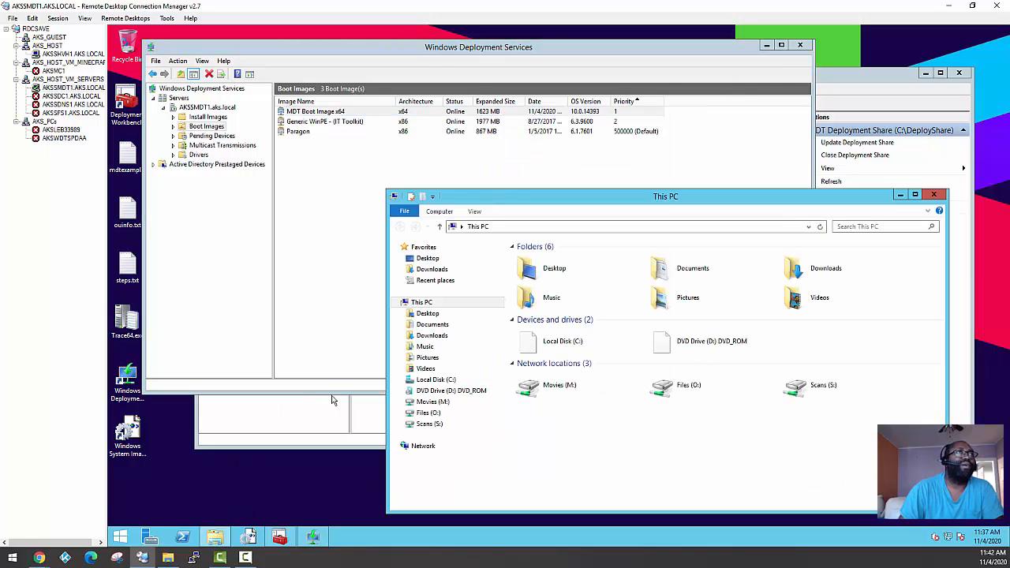
double_click(557, 345)
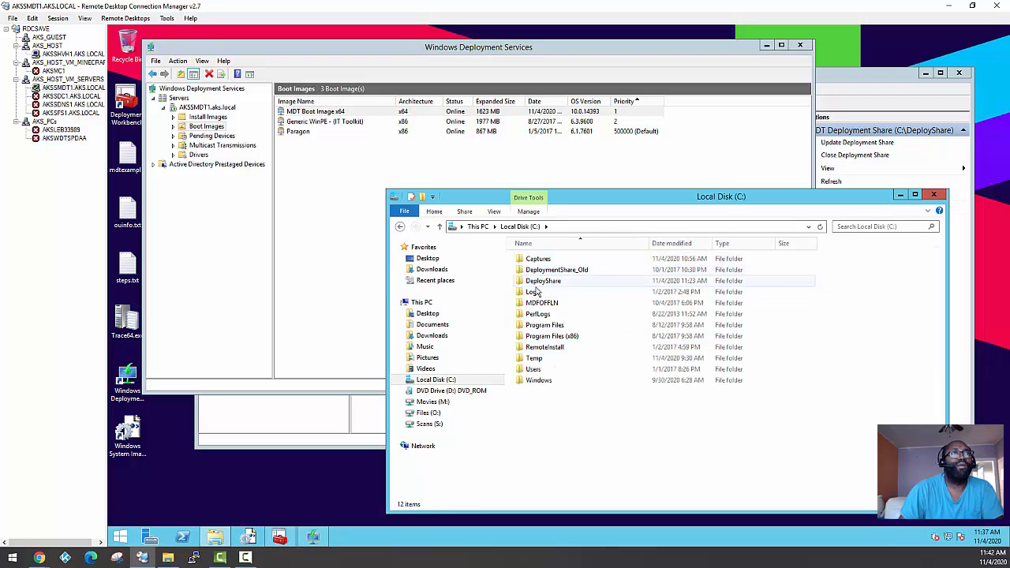
double_click(542, 280)
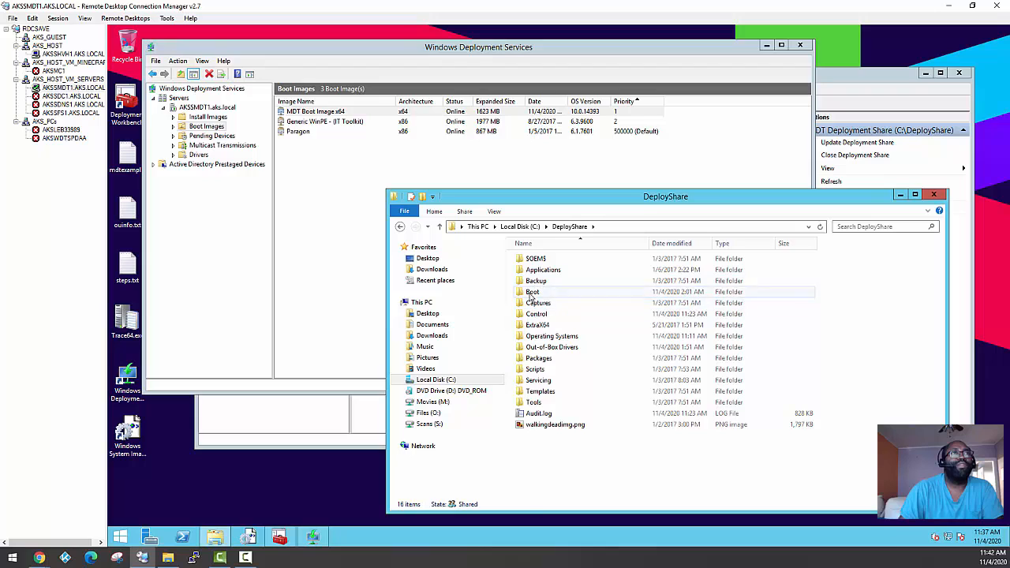
double_click(532, 292)
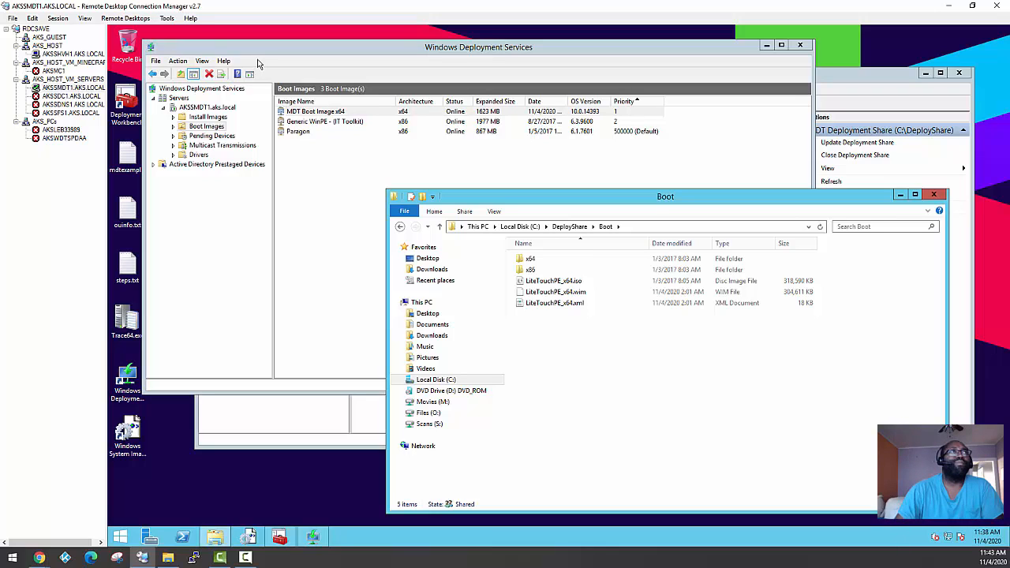
click(933, 195)
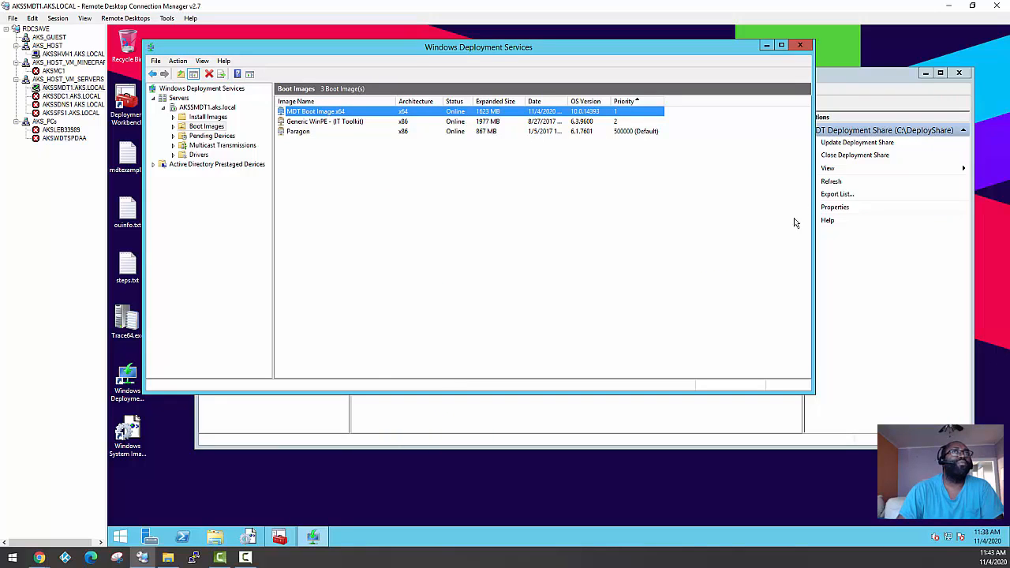
Compare the priorities of the MDT, Generic WinPE and Paragon boot images, and close the Windows Deployment Services console
click(301, 122)
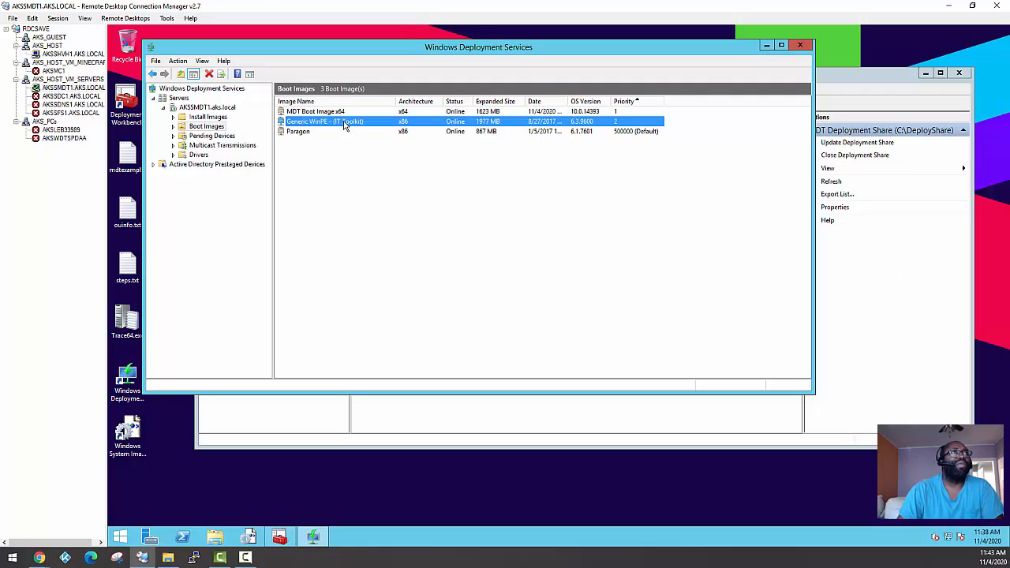
click(297, 133)
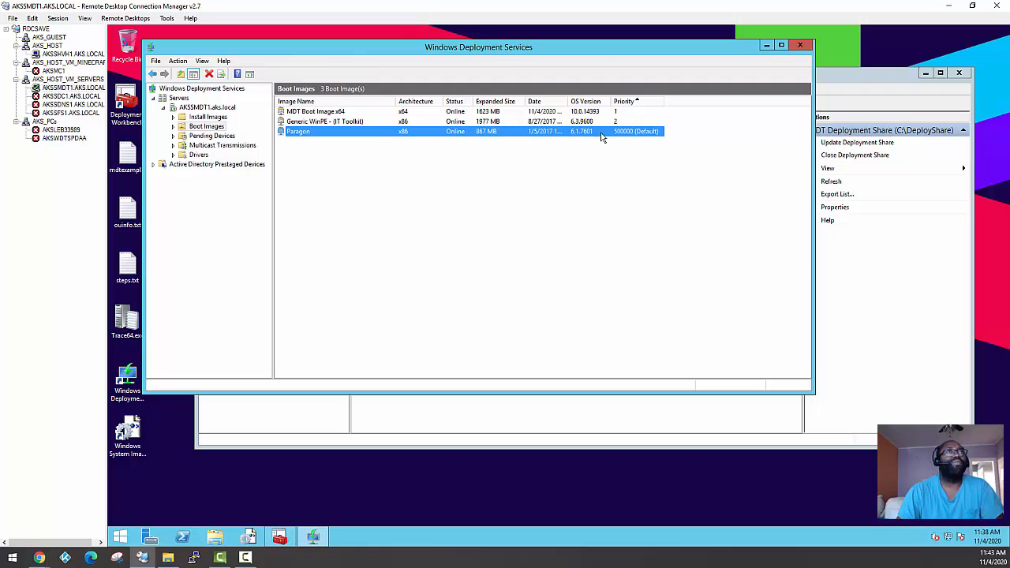
click(619, 113)
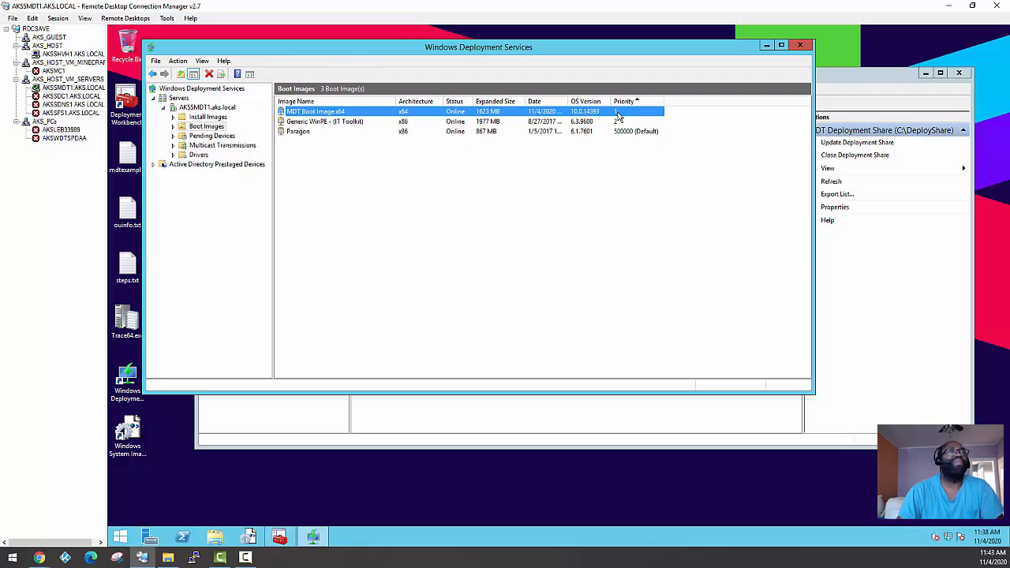
click(621, 123)
click(620, 114)
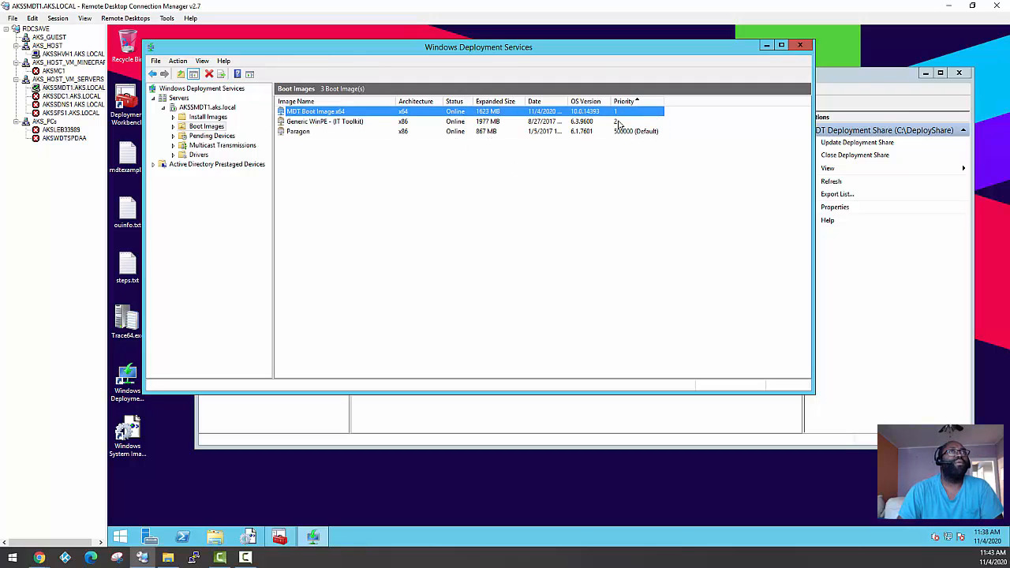
click(619, 122)
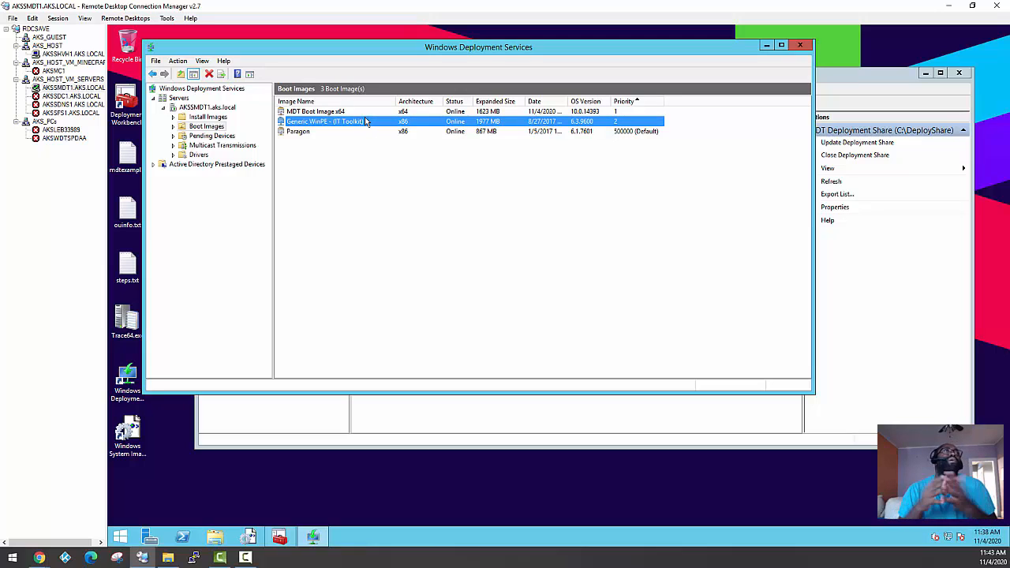
click(314, 112)
click(314, 123)
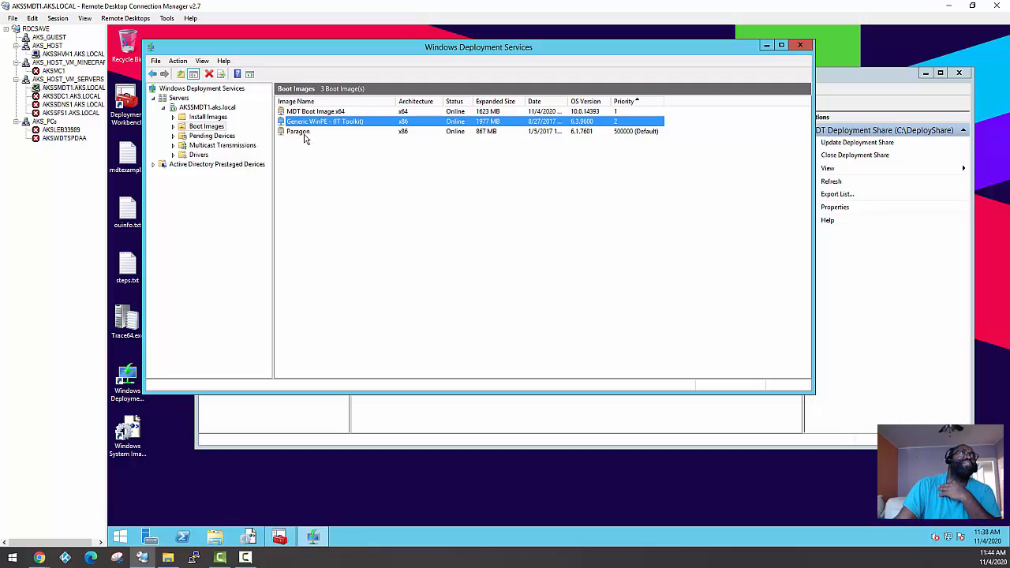
click(305, 133)
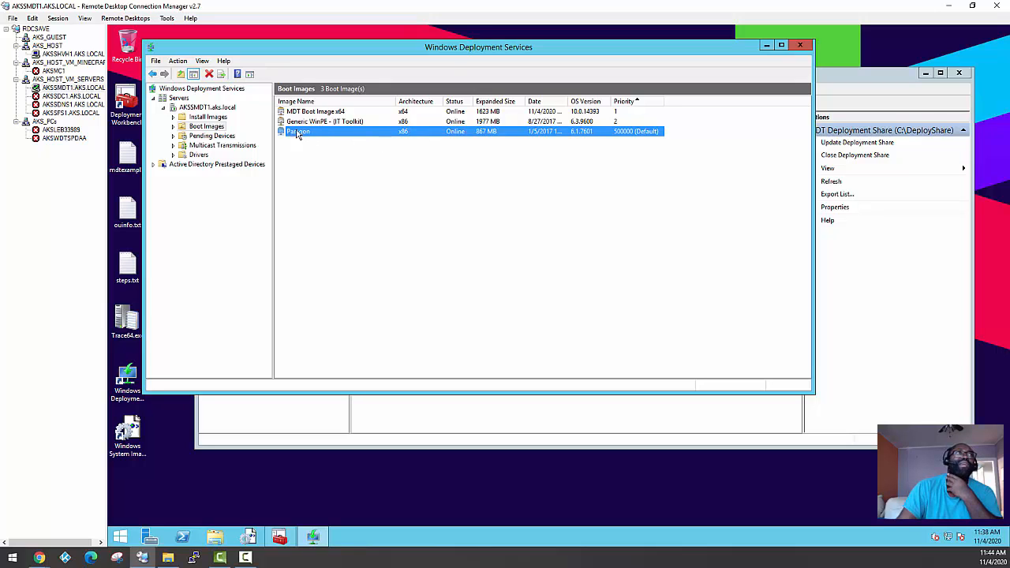
click(801, 46)
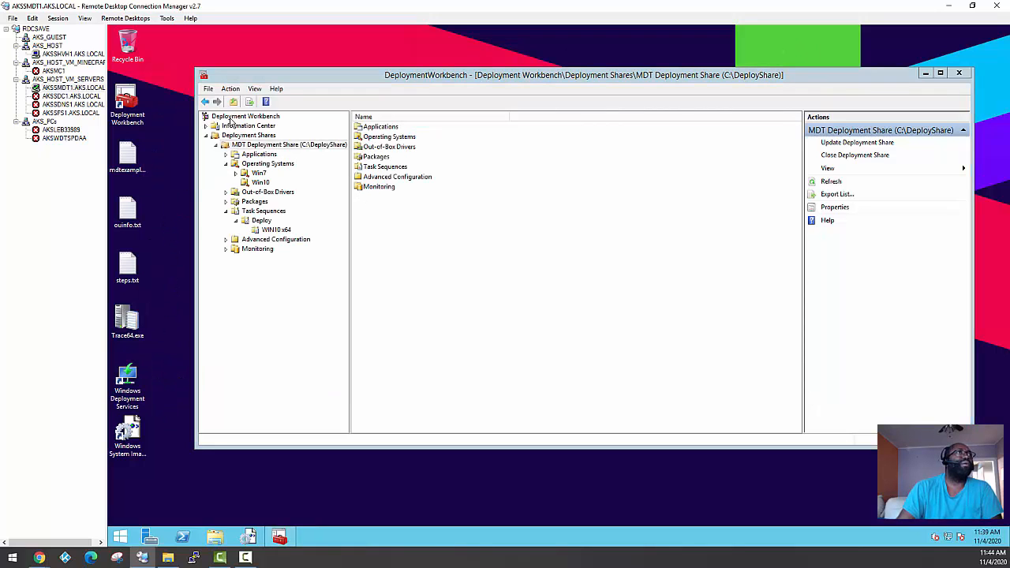
Switch to the AKSSHVH1 remote session, connect to Windows 10 HyperV-Test, start it, and boot it from the network service
click(71, 54)
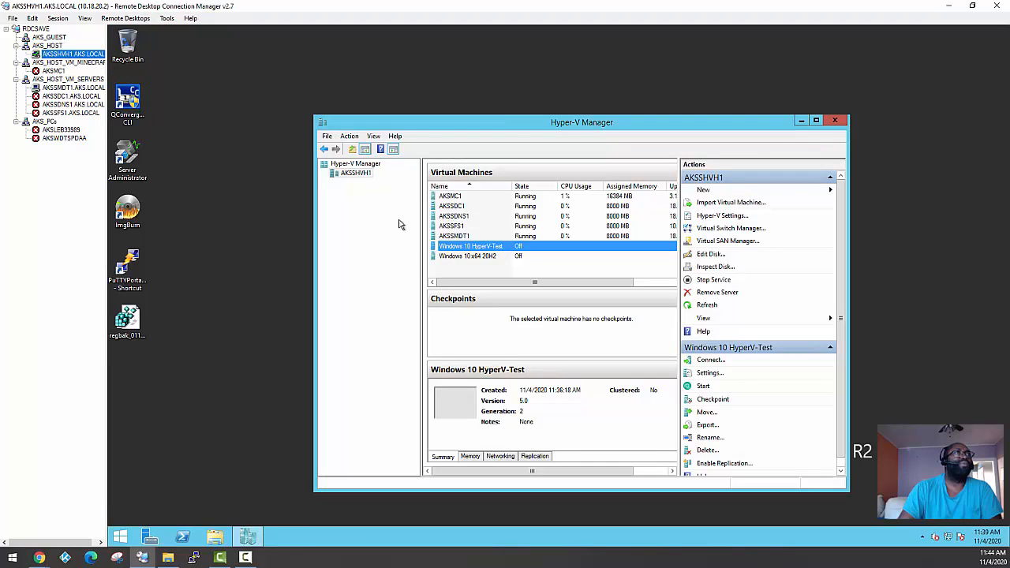
right_click(467, 249)
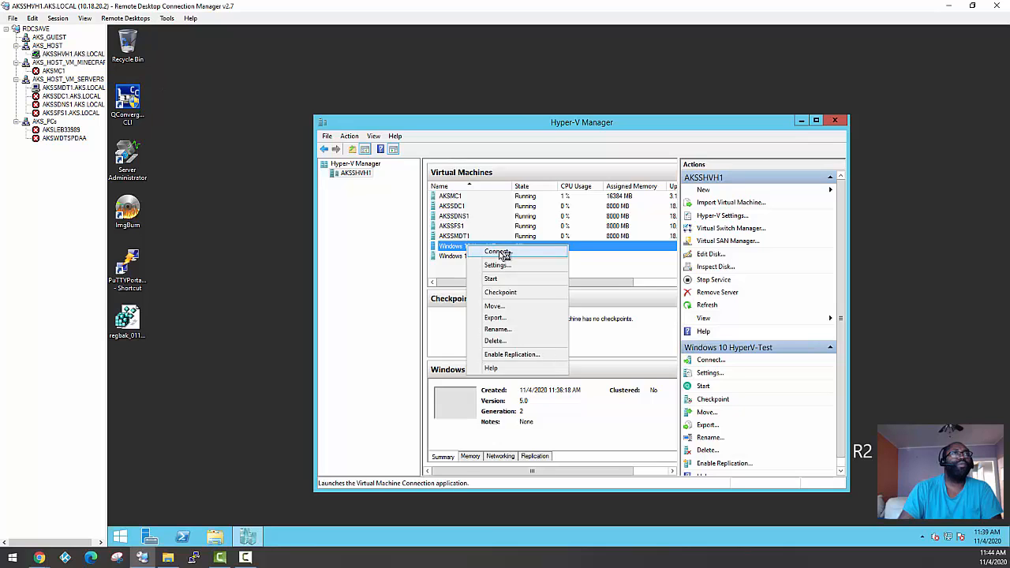
click(481, 253)
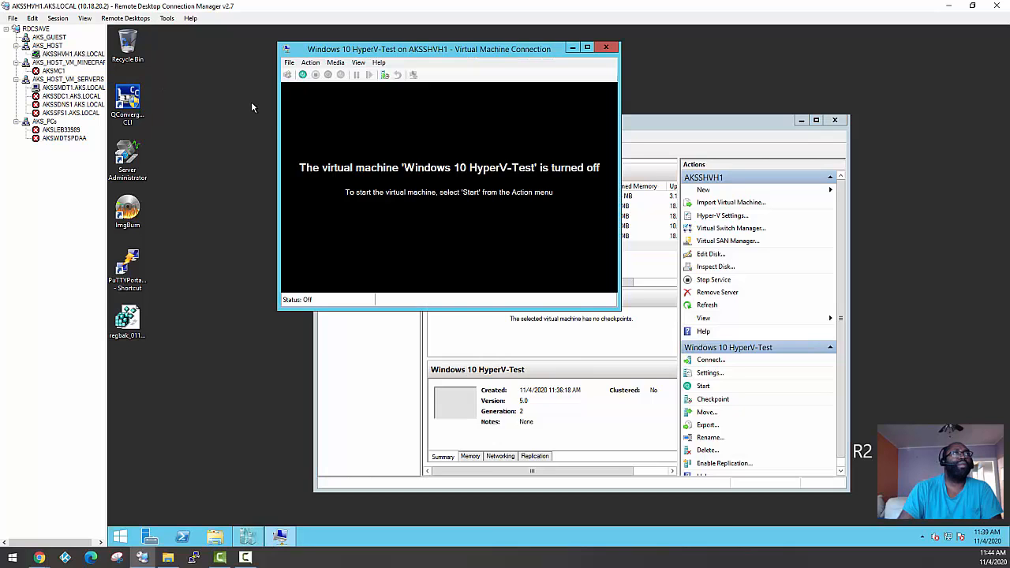
click(302, 74)
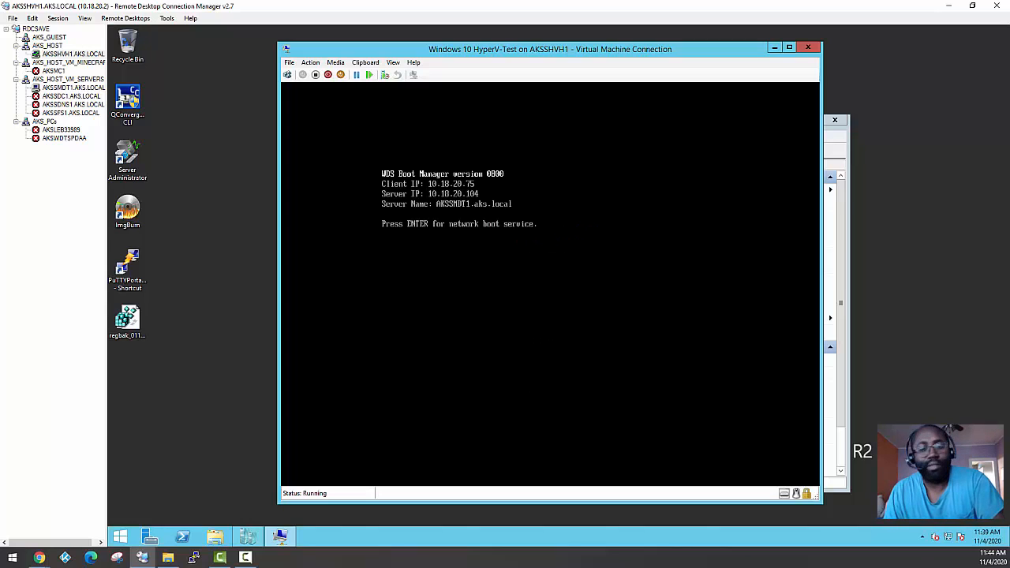
key(Return)
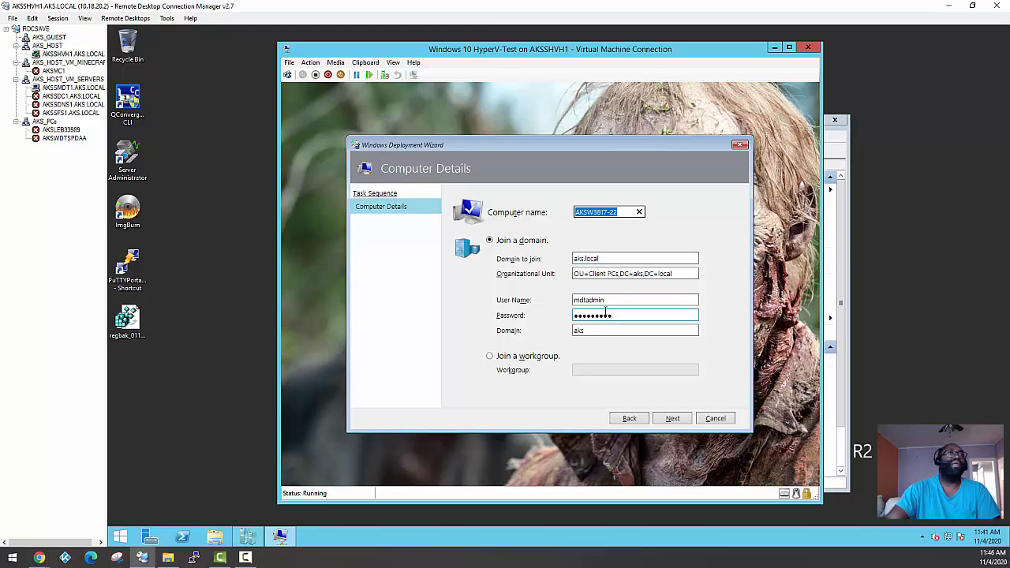
Choose to join a workgroup instead of the domain in the computer details, and name the workgroup JustSillySmart
drag(613, 303, 532, 300)
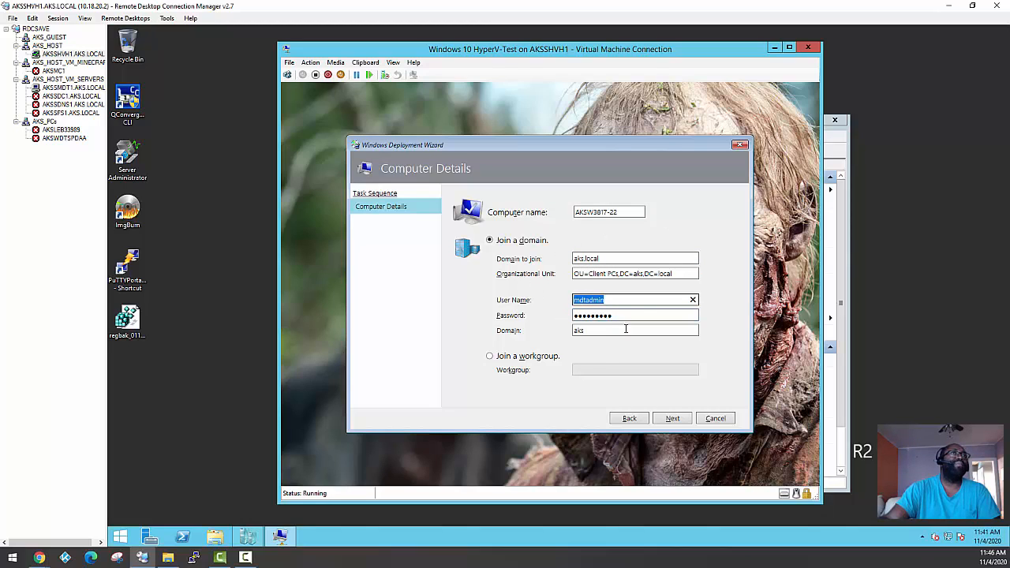
click(509, 356)
click(582, 368)
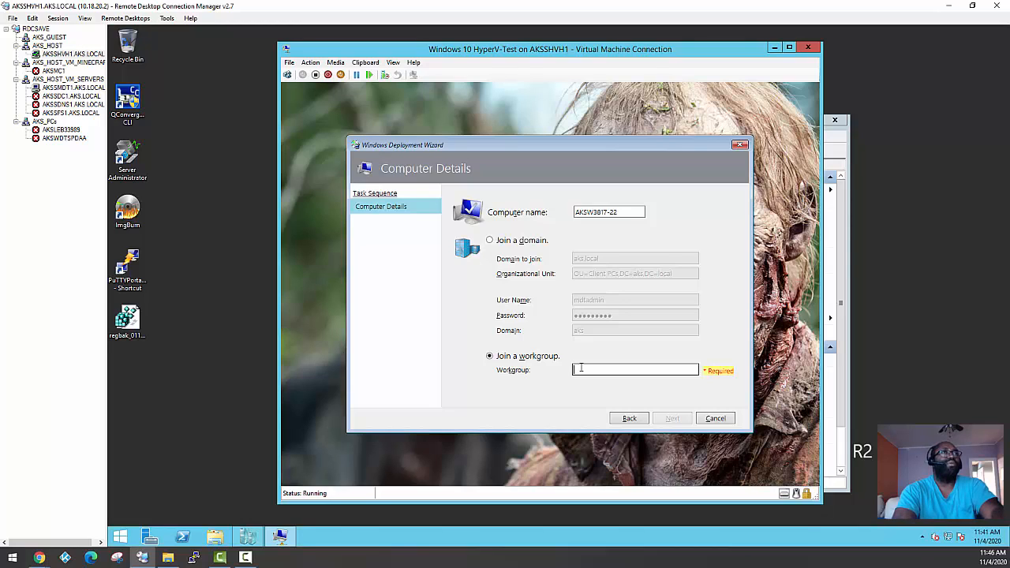
text(caks)
key(BackSpace)
key(BackSpace)
key(BackSpace)
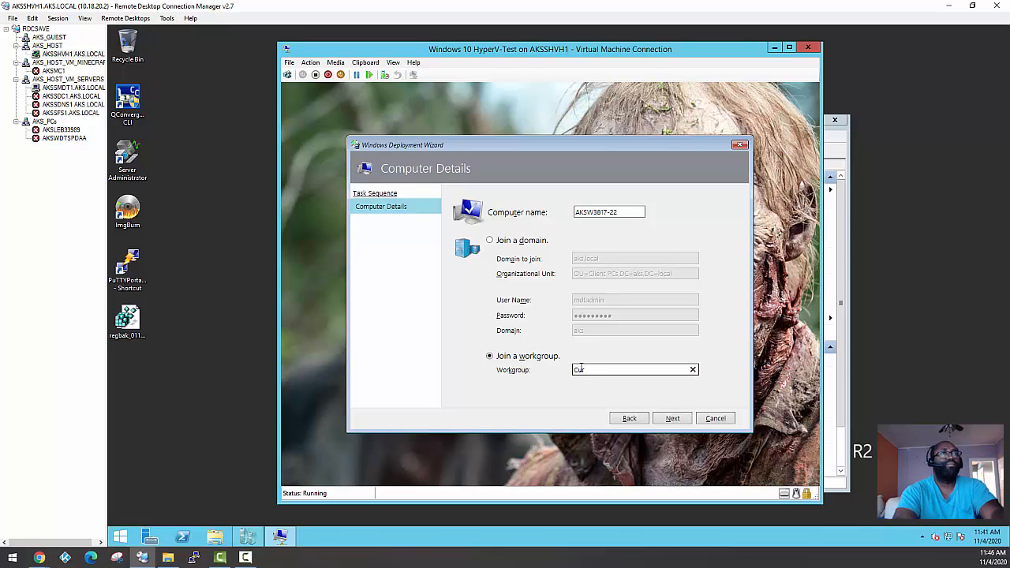
key(BackSpace)
text(Jus)
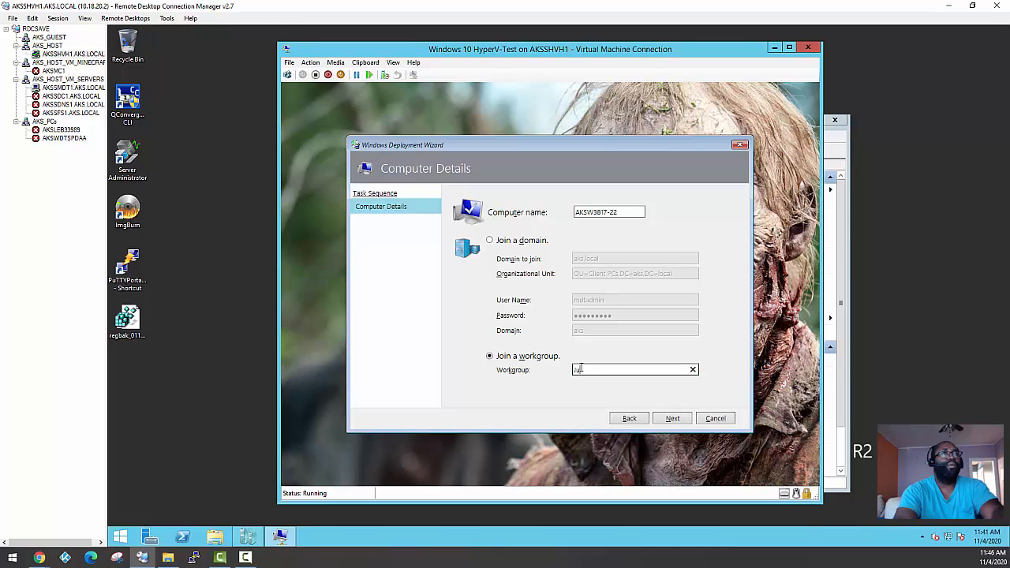
text(tSilly)
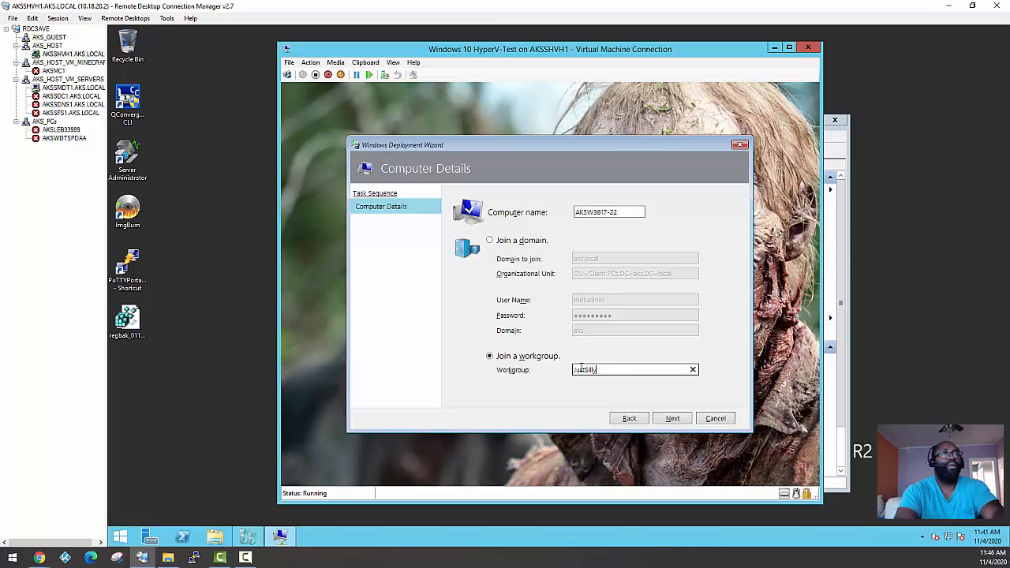
text(Smart)
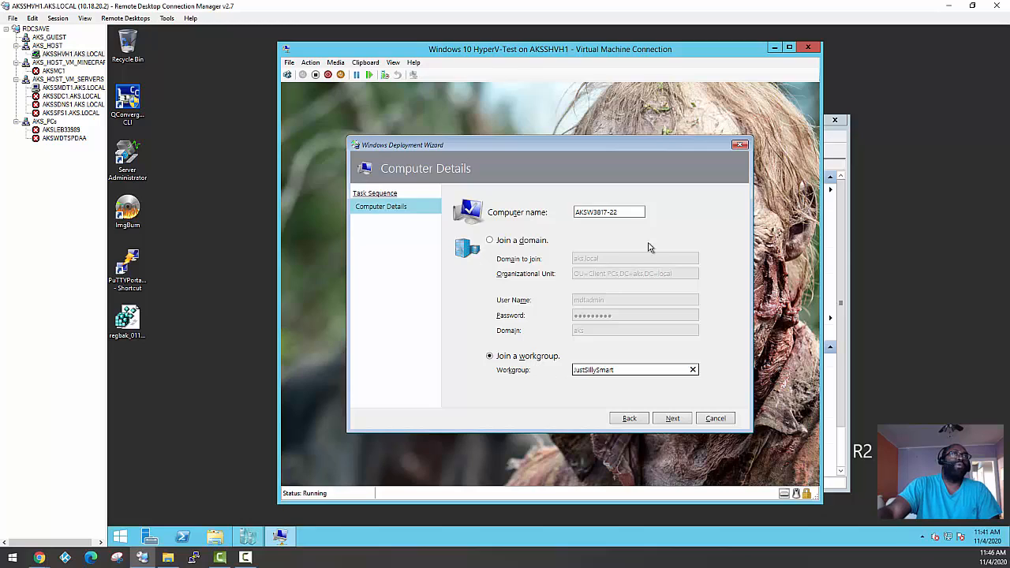
Set the computer name to AKSW3817K22 by replacing the hyphen with K, and proceed past the computer details page
click(627, 213)
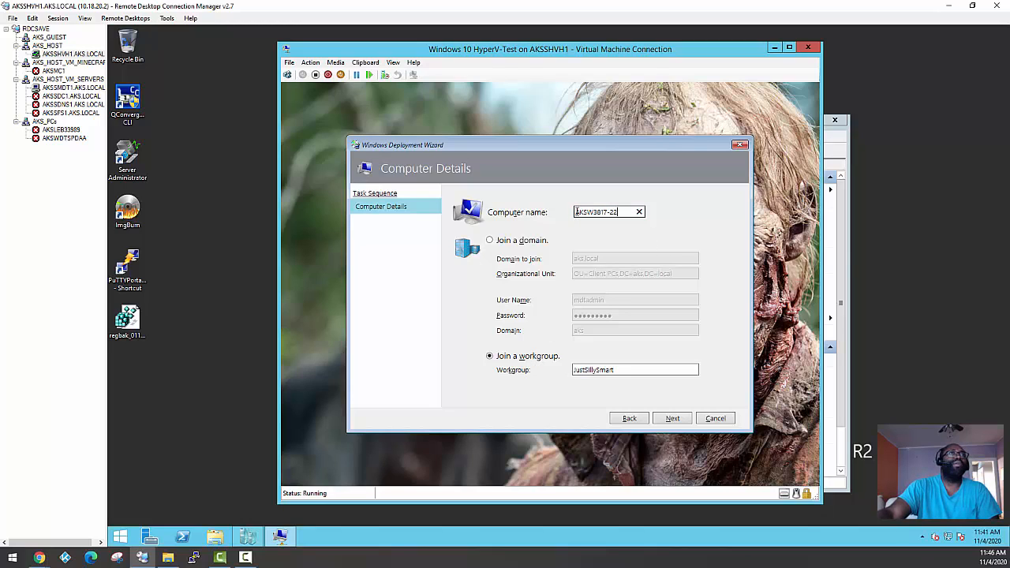
drag(576, 213, 588, 212)
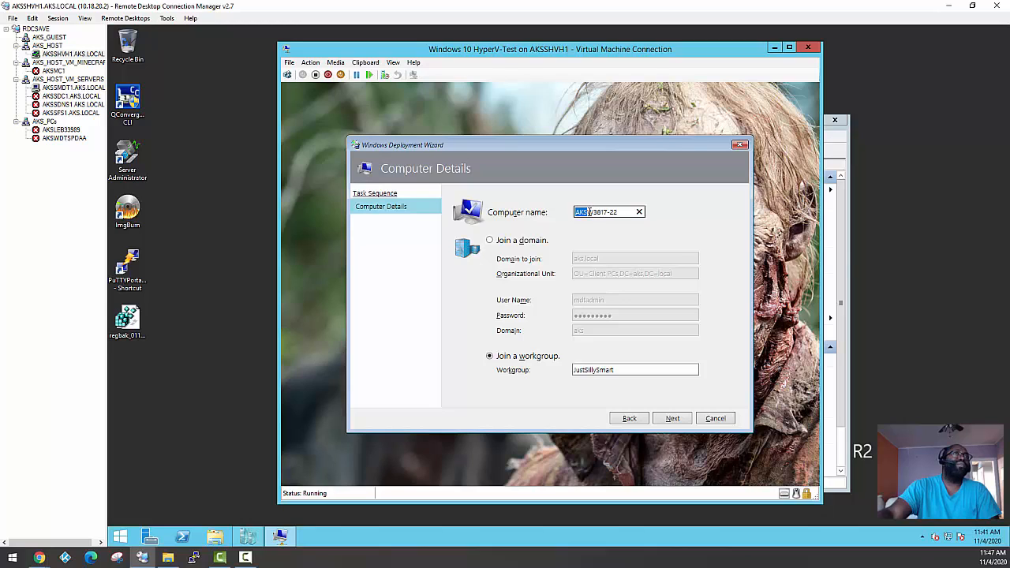
drag(588, 212, 594, 213)
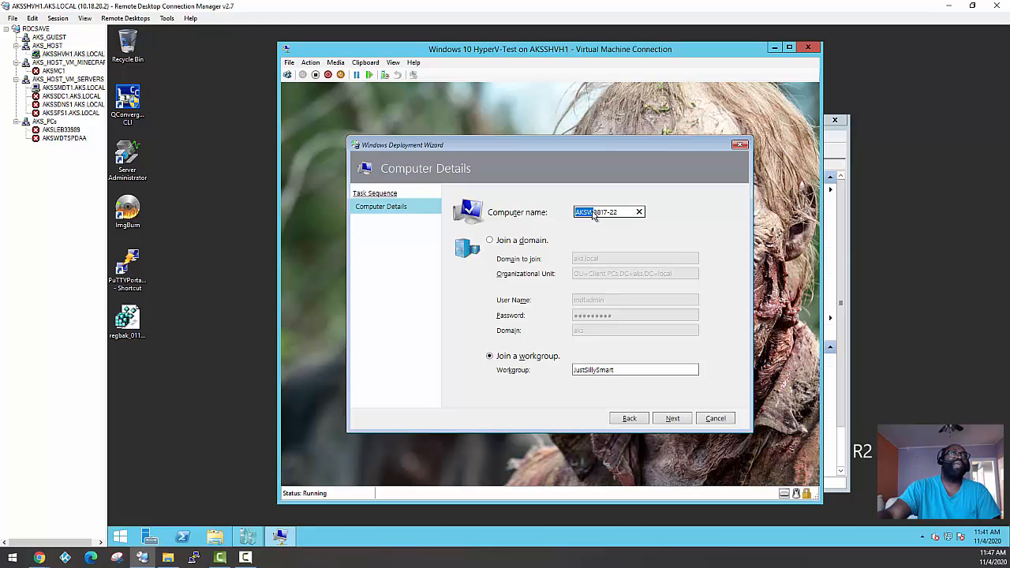
click(593, 213)
double_click(610, 211)
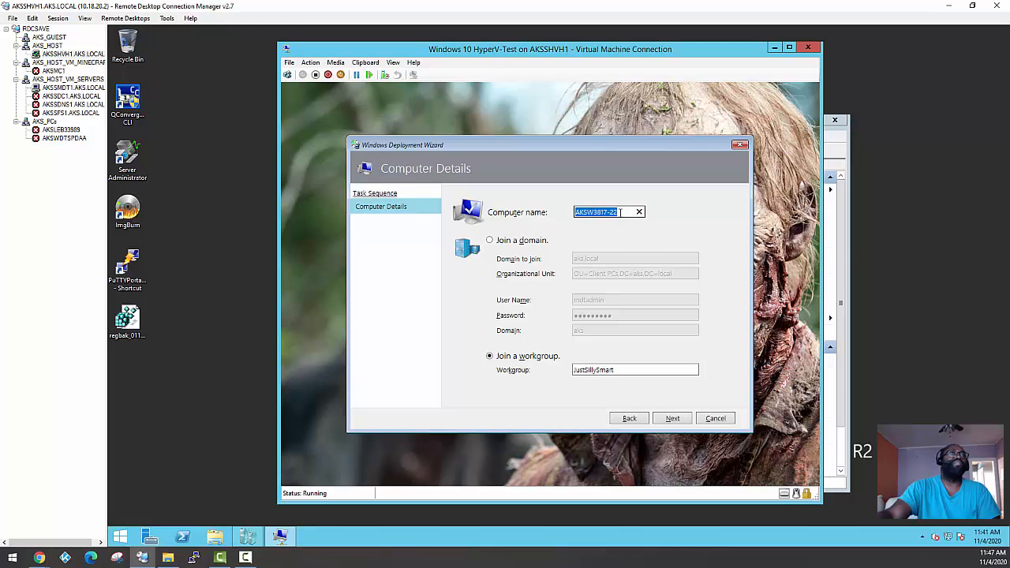
click(594, 213)
double_click(618, 213)
click(618, 213)
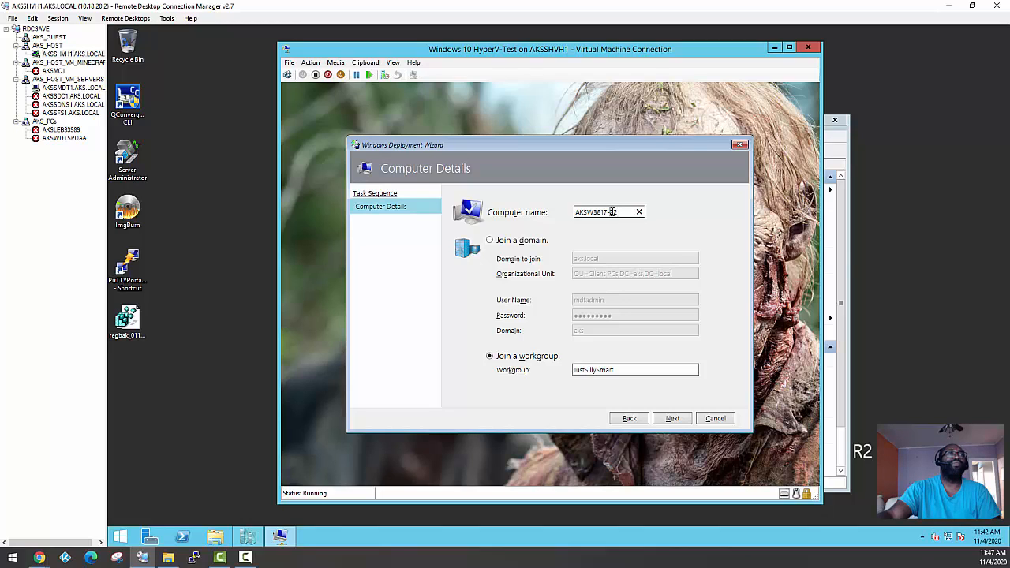
key(BackSpace)
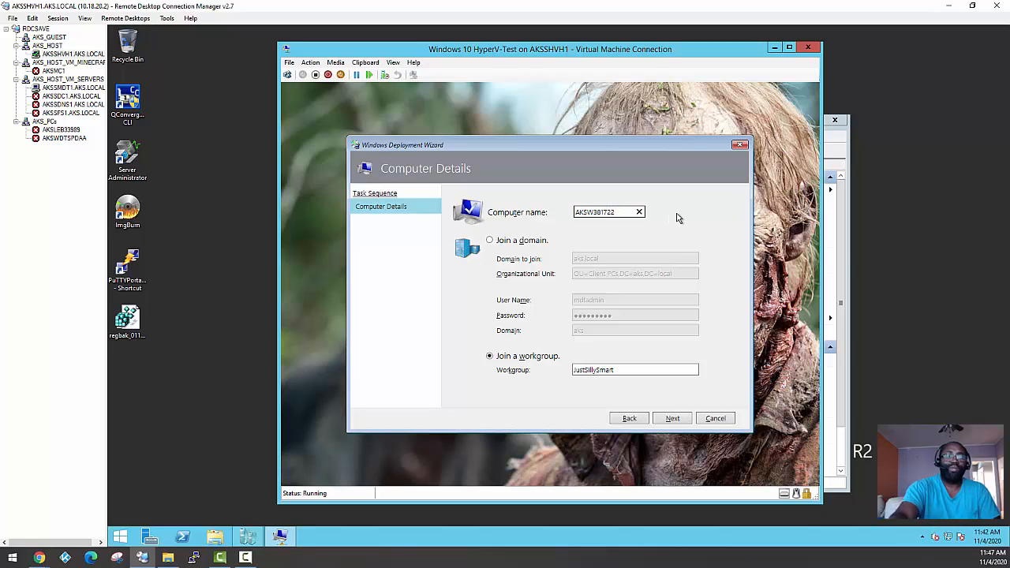
text(K)
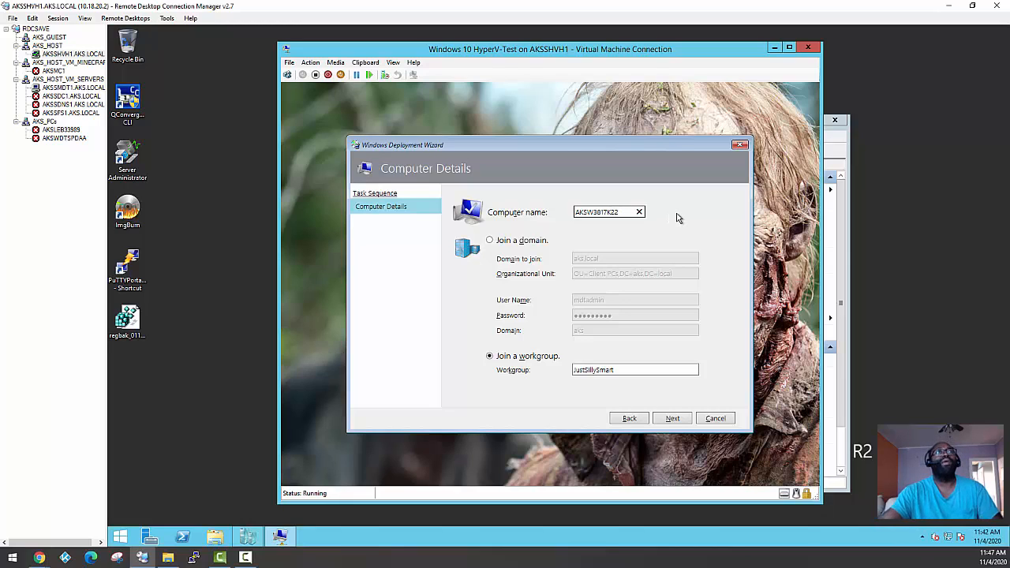
click(672, 419)
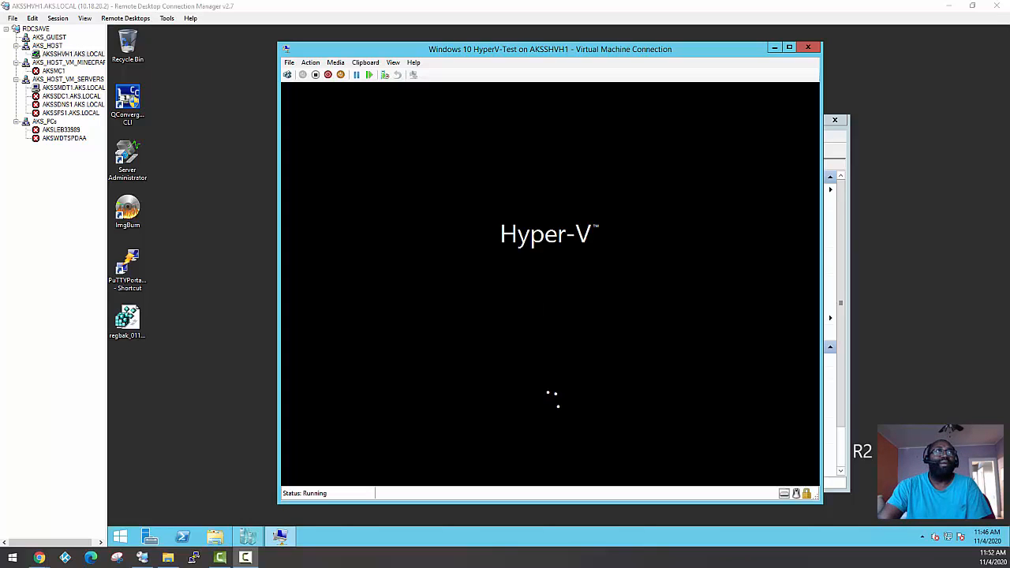
Check the refreshed deployment progress of AKSW3817K22 in the MDT share's Monitoring node on AKSSMDT1, and return to the AKSSHVH1 session
drag(487, 47, 494, 47)
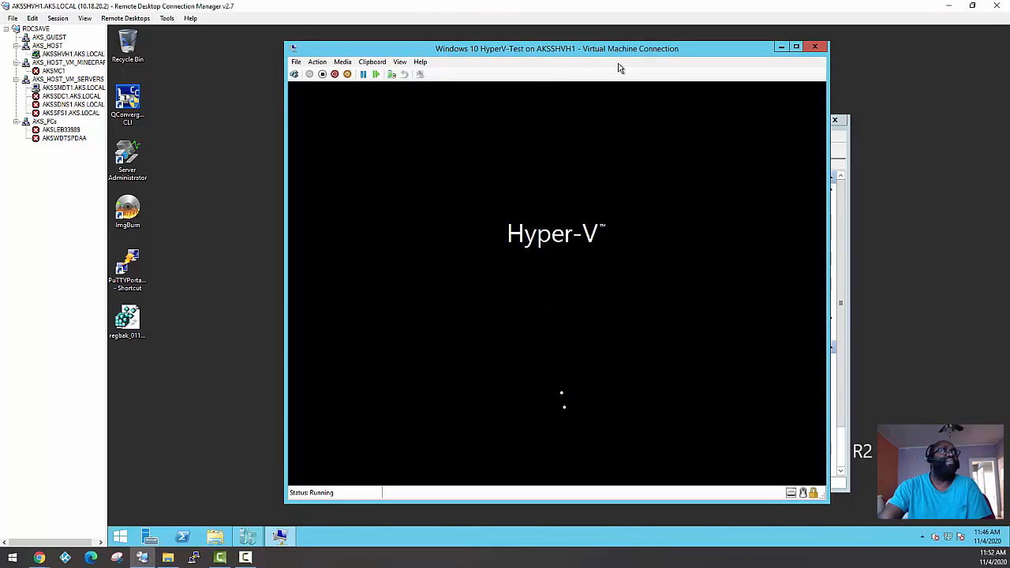
click(61, 88)
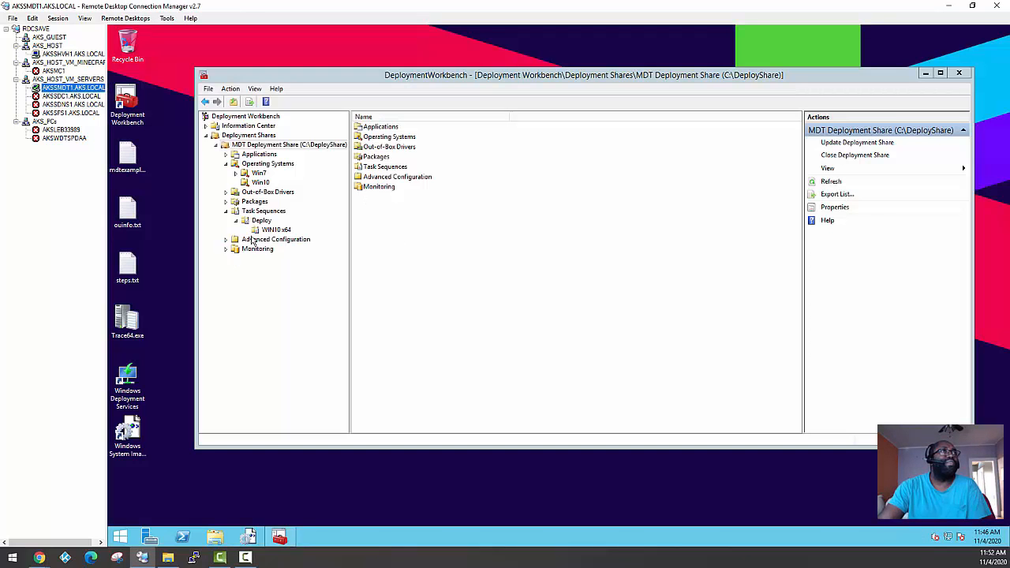
click(225, 249)
click(262, 250)
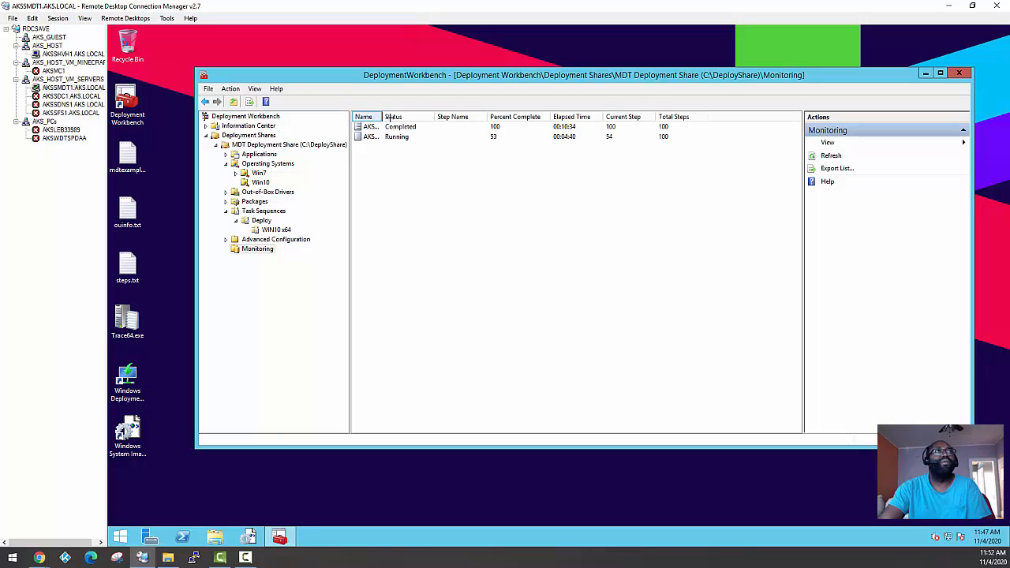
drag(382, 121, 415, 122)
click(383, 138)
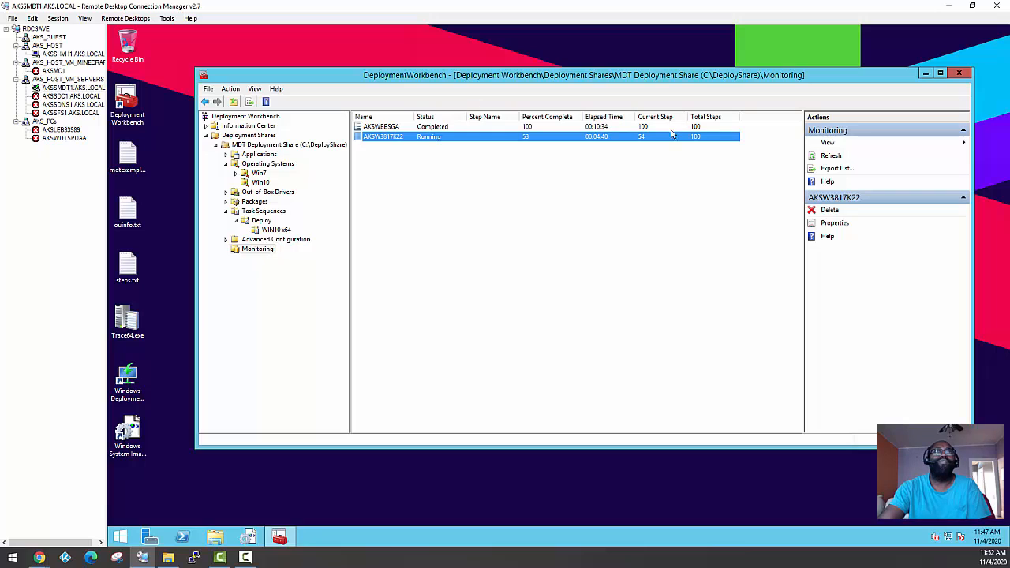
click(829, 157)
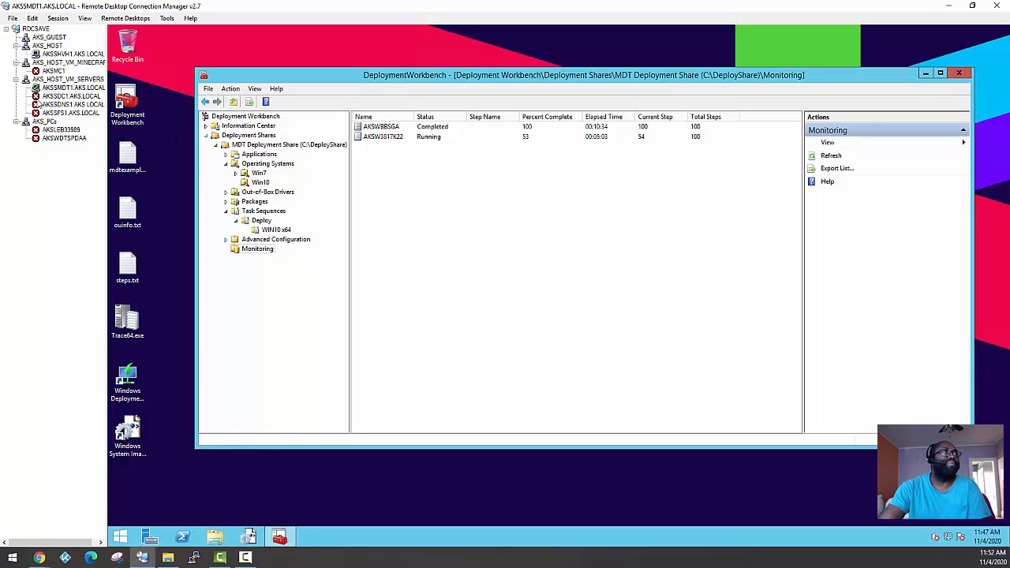
click(50, 55)
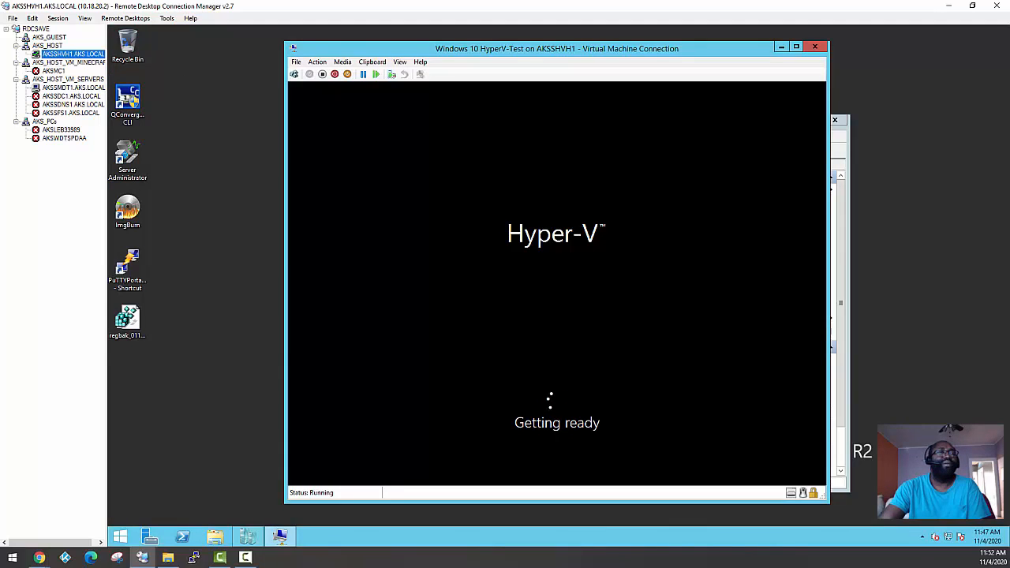
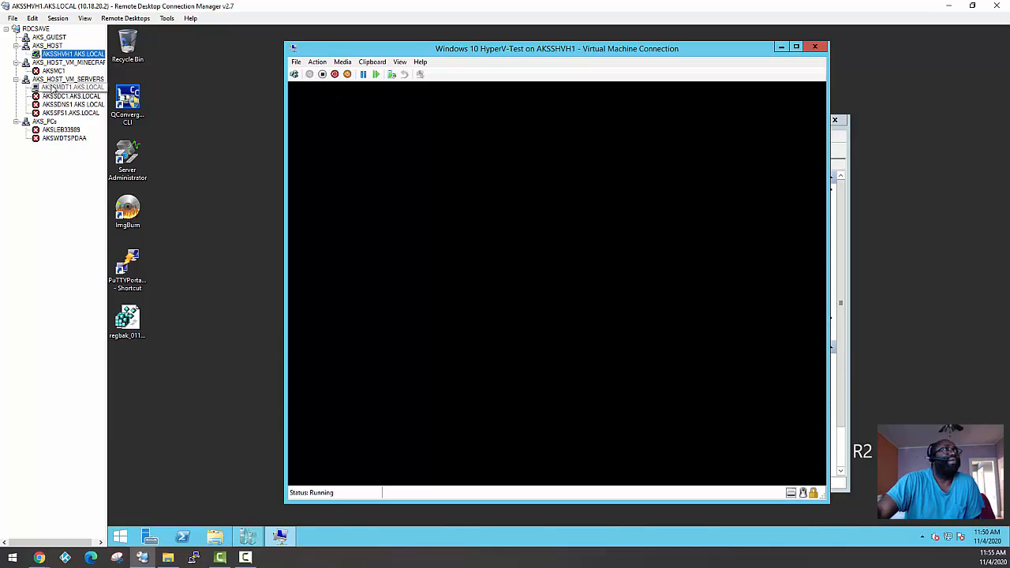
Switch to the AKSSMDT1 session and refresh the Monitoring node repeatedly to check the deployment progress of AKSWBB2654C and AKSW3817K22
click(56, 88)
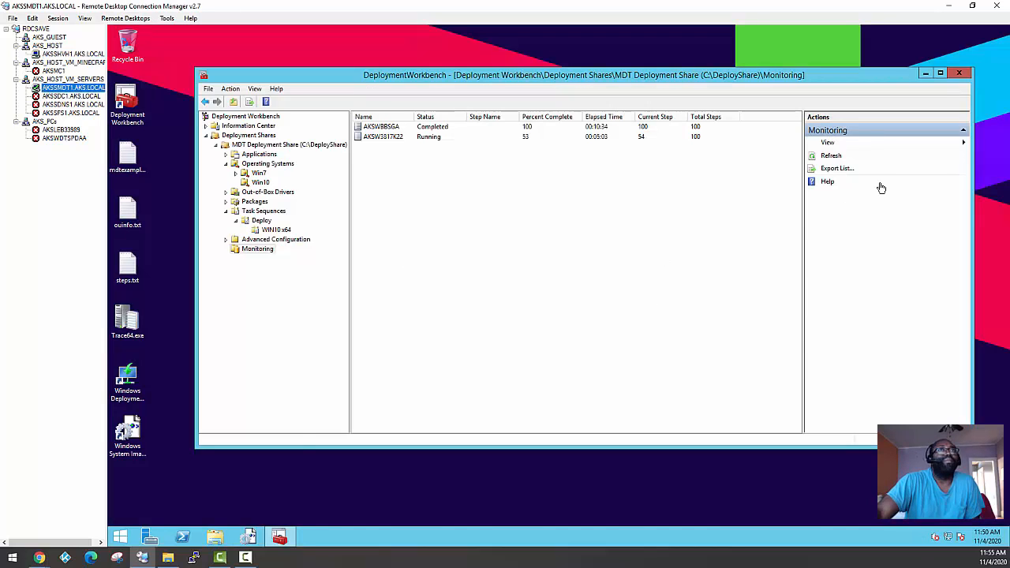
click(831, 157)
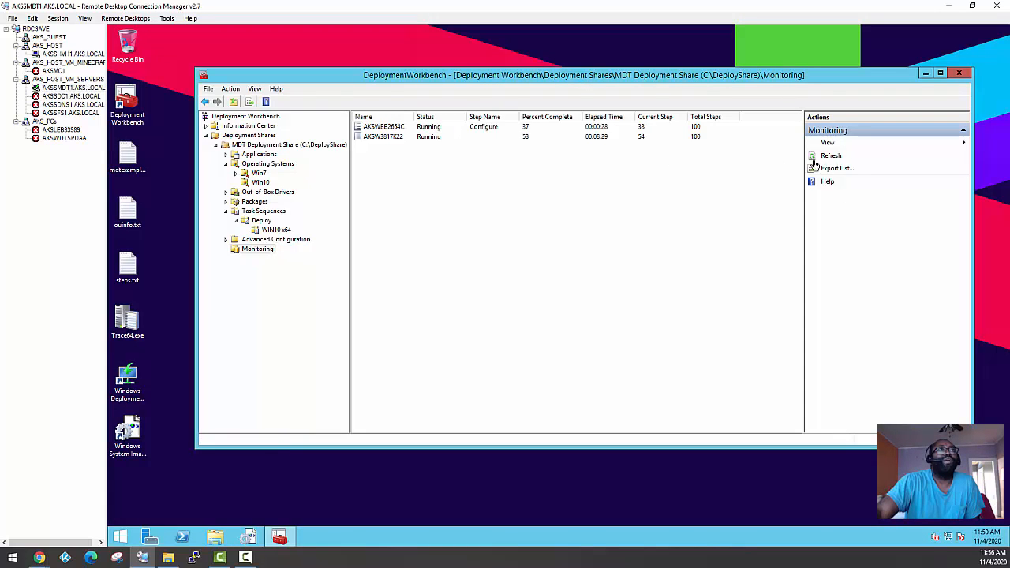
click(395, 129)
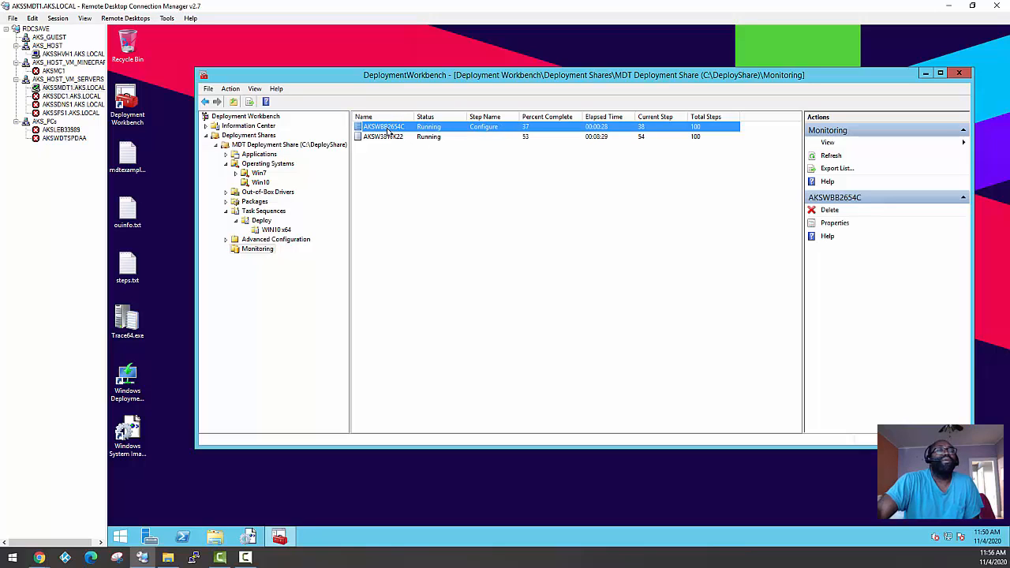
click(831, 156)
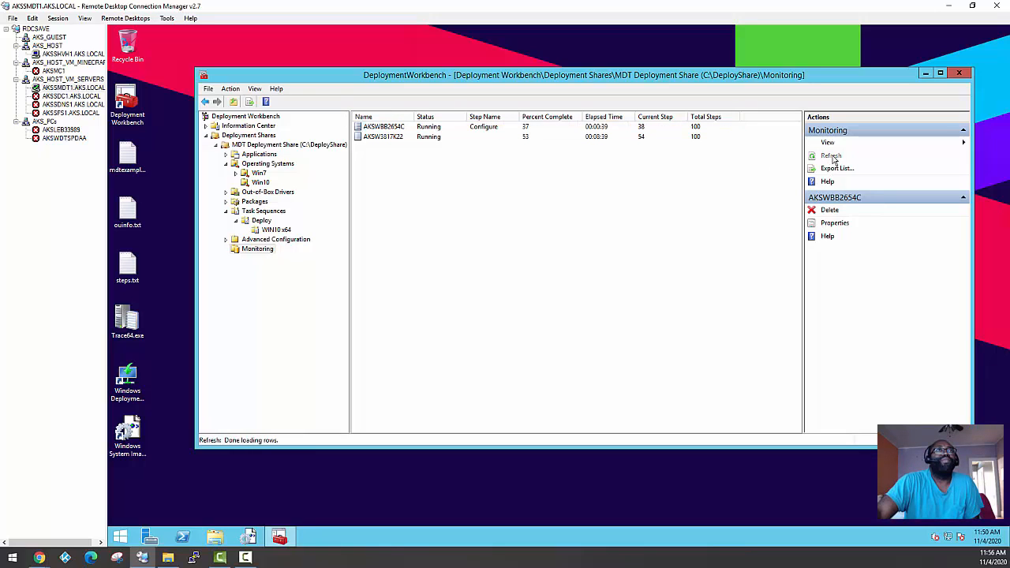
click(599, 139)
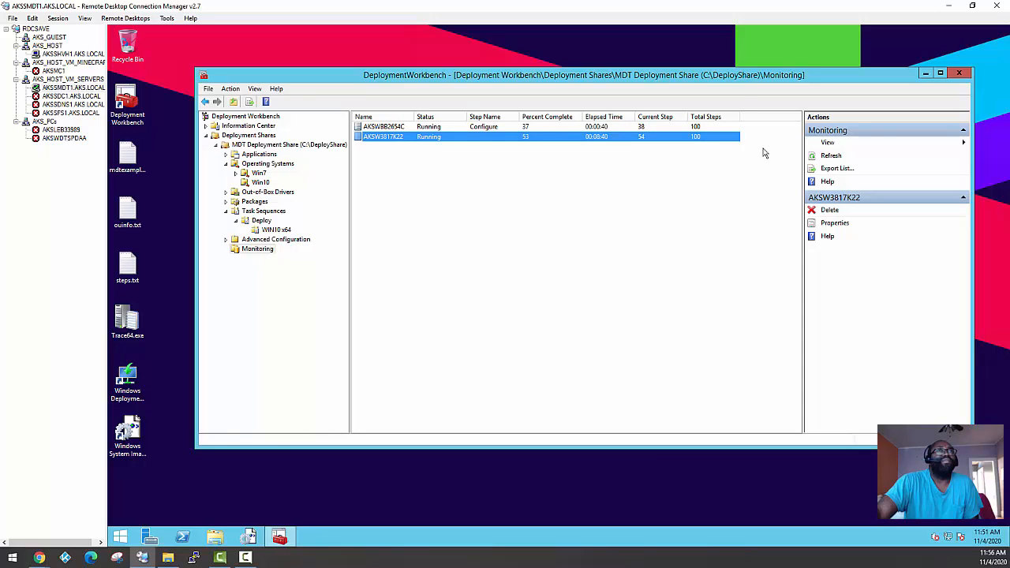
click(831, 156)
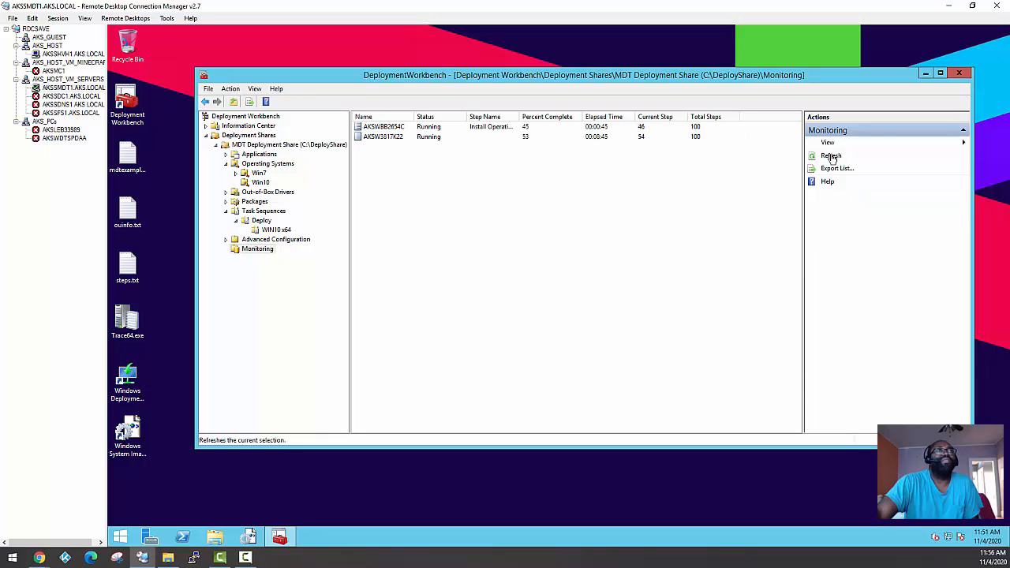
click(481, 128)
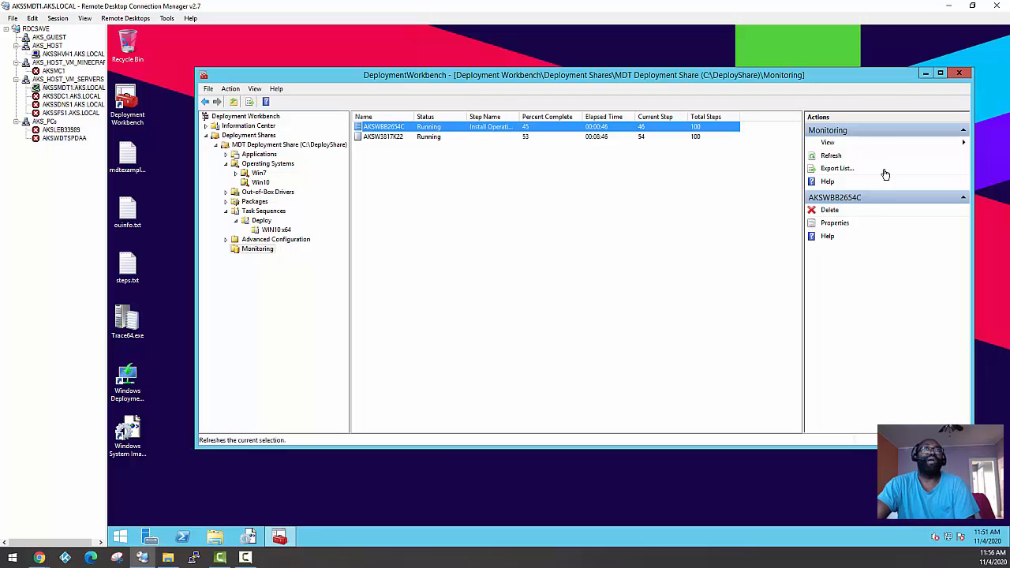
click(830, 156)
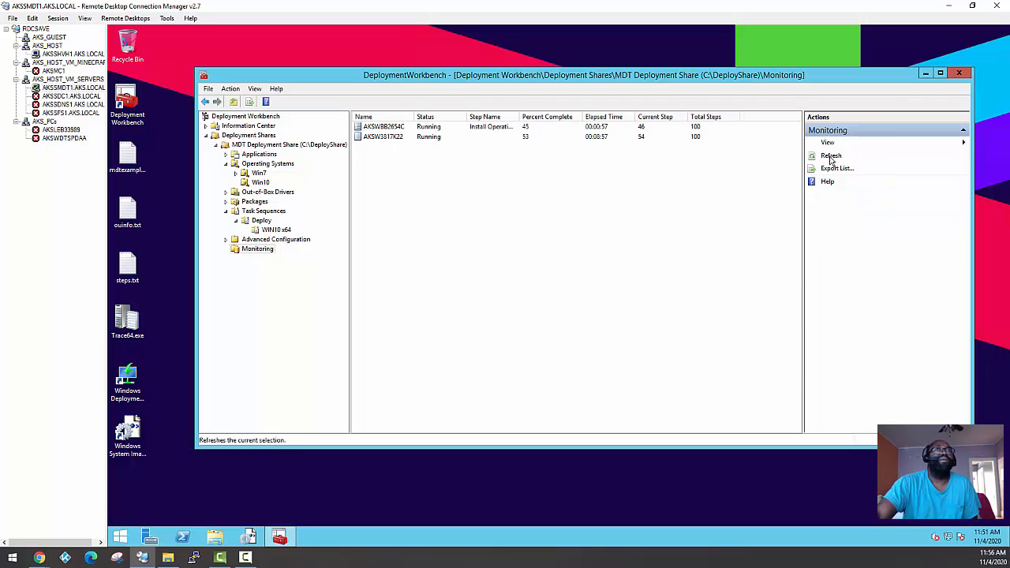
click(829, 158)
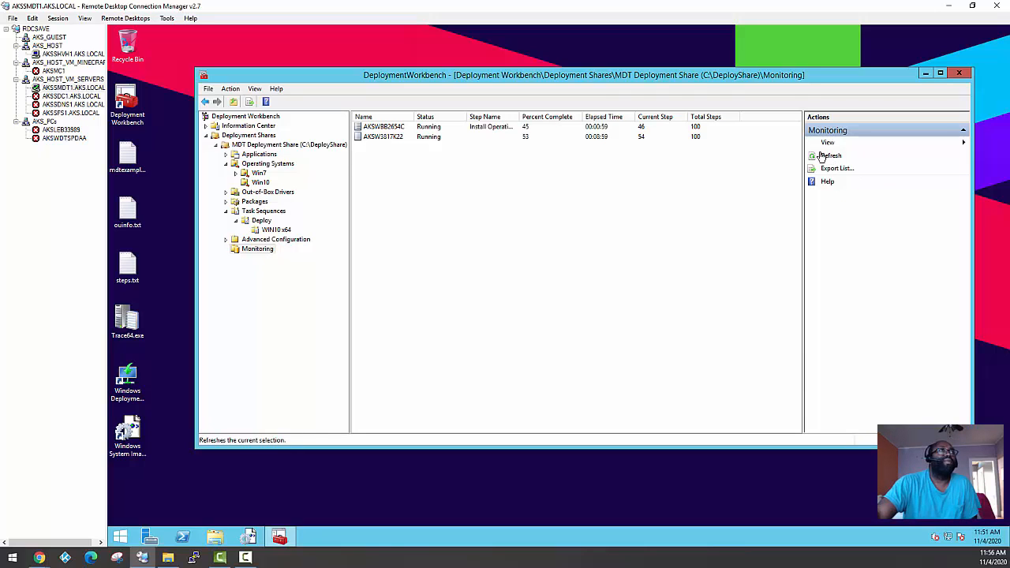
Expand the Windows 10 x64 out-of-box drivers and examine the driver lists for 4158C32, Latitude E6330 and Inspiron 11 - 3147
click(225, 192)
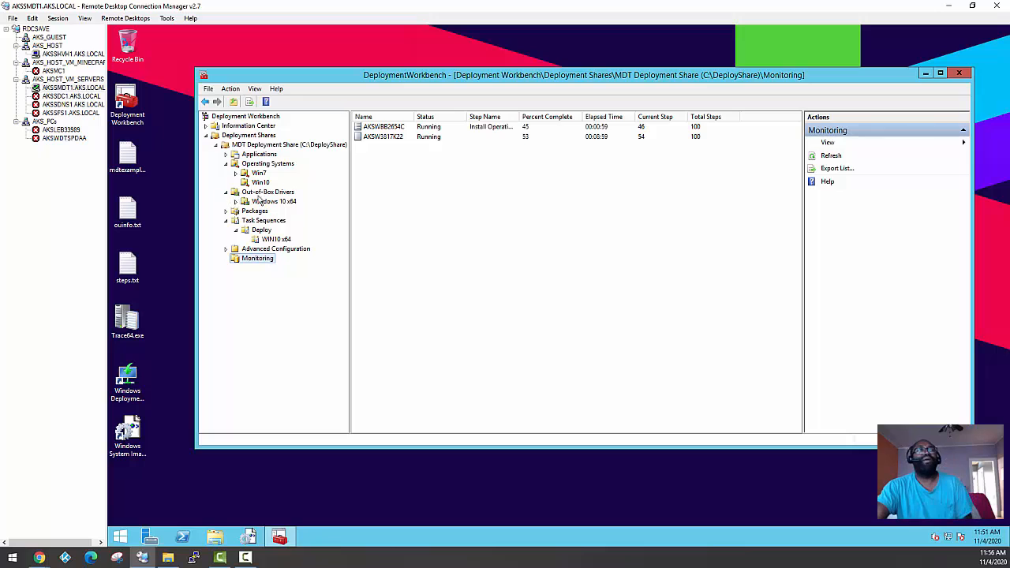
click(235, 201)
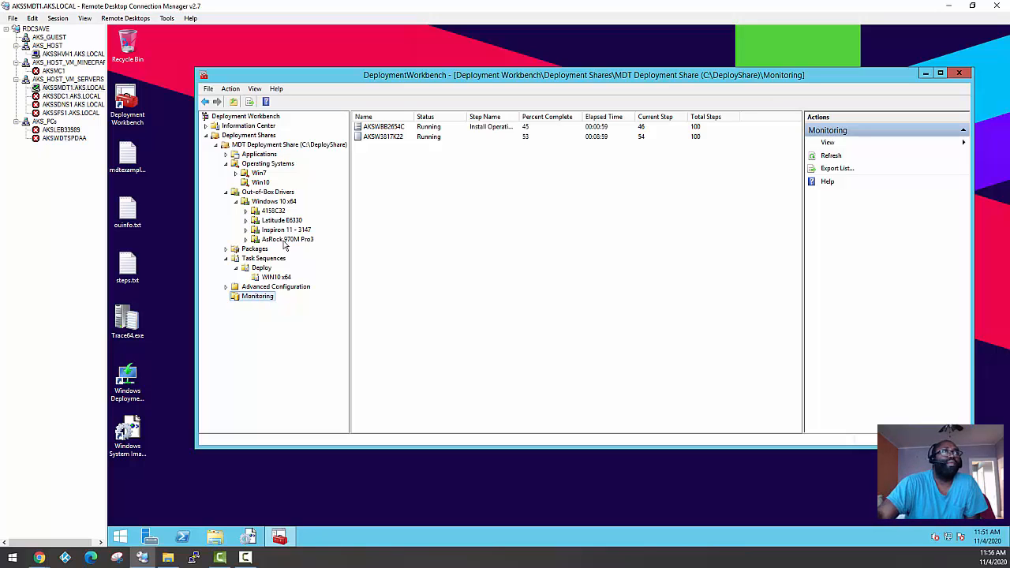
click(274, 213)
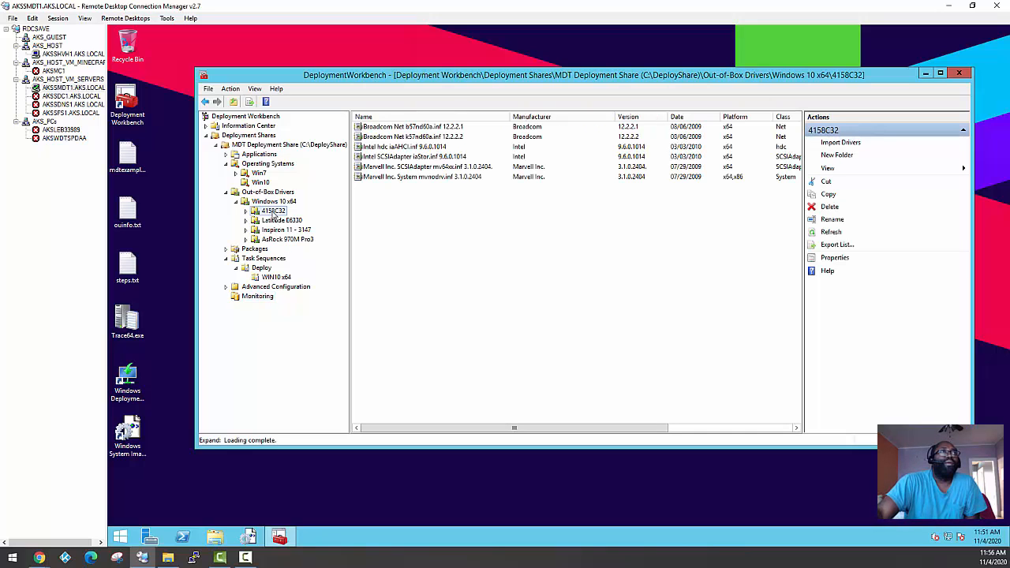
click(276, 220)
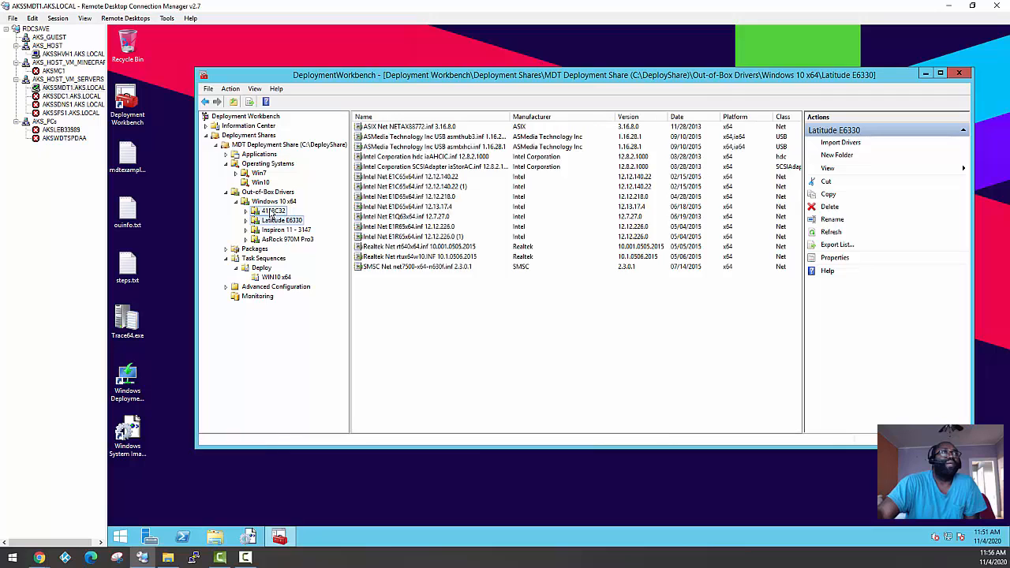
click(273, 212)
click(278, 220)
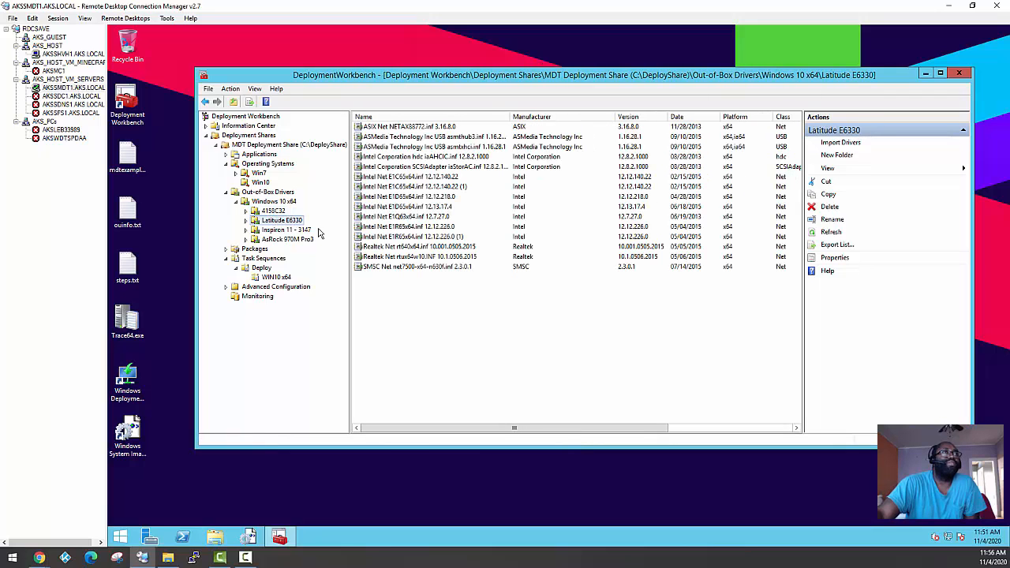
click(273, 229)
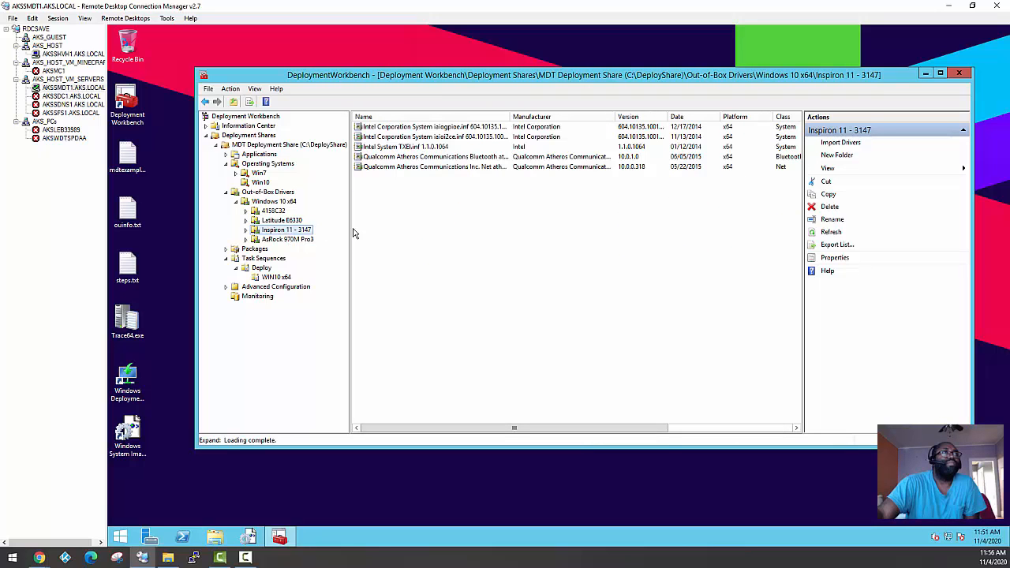
Examine the full AsRock 970M Pro3 driver list and compare it with the Inspiron 11 - 3147 folder
click(280, 239)
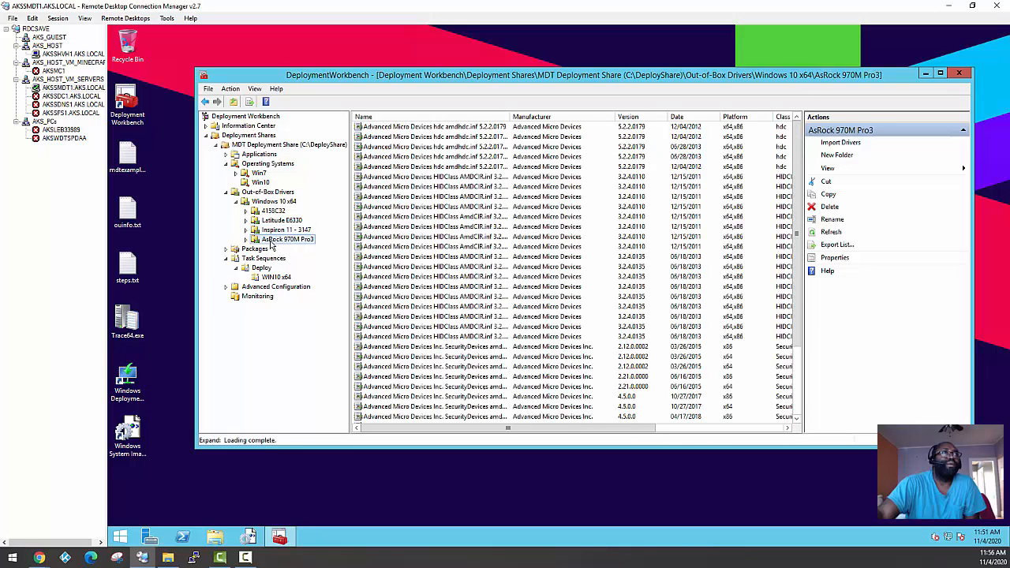
click(276, 231)
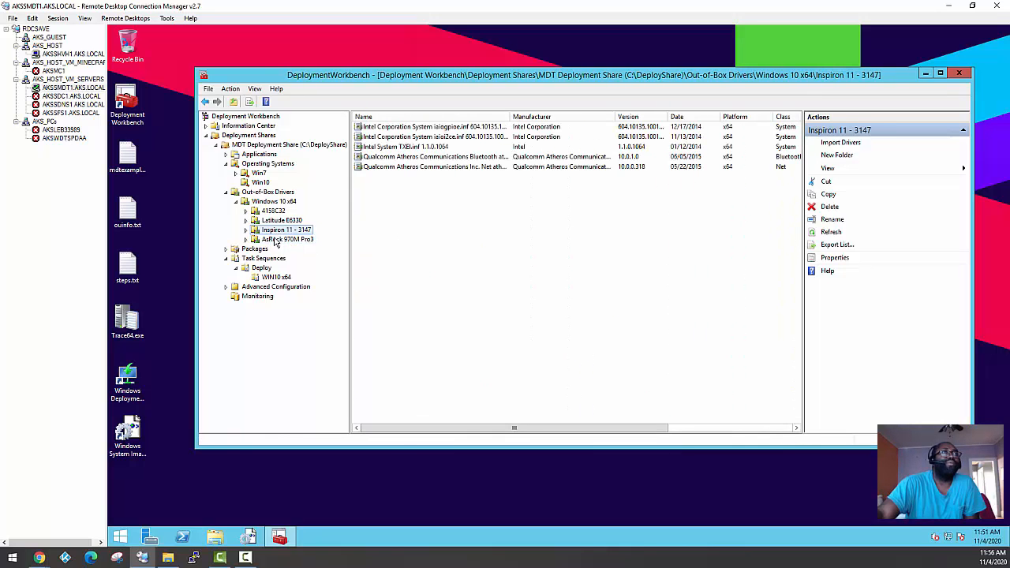
click(276, 240)
click(272, 232)
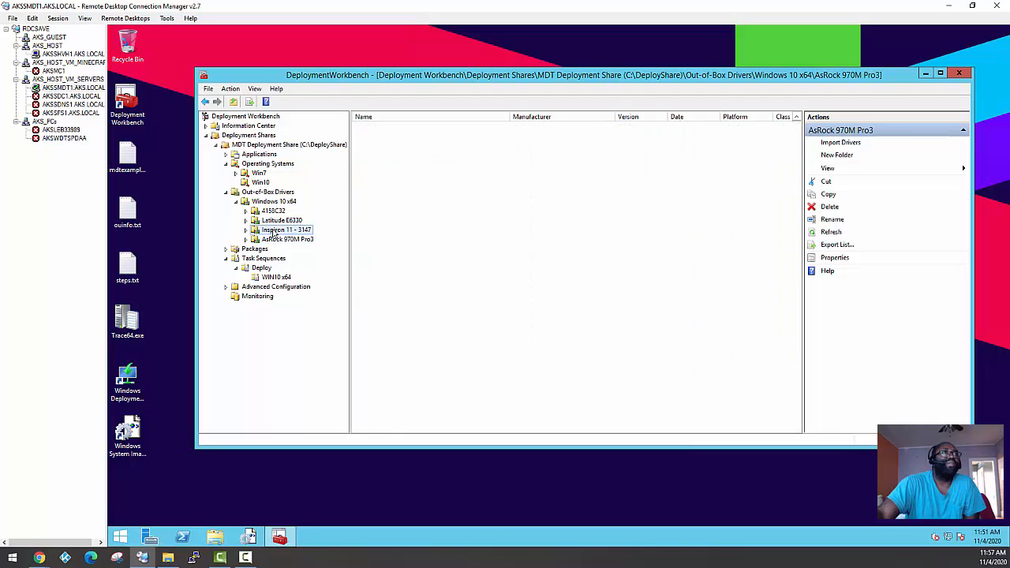
click(276, 239)
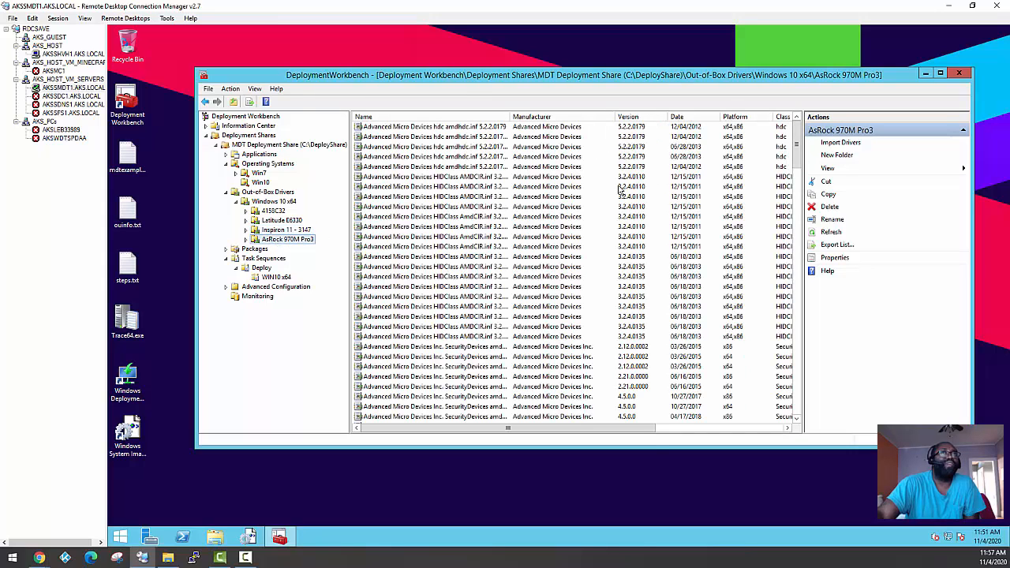
scroll(799, 137, down, 10)
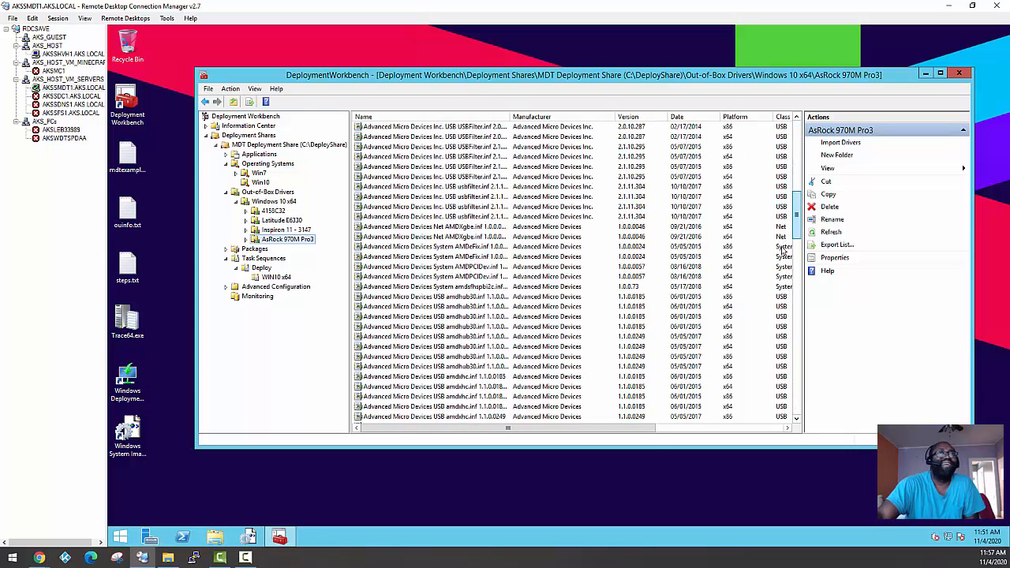
scroll(793, 355, down, 10)
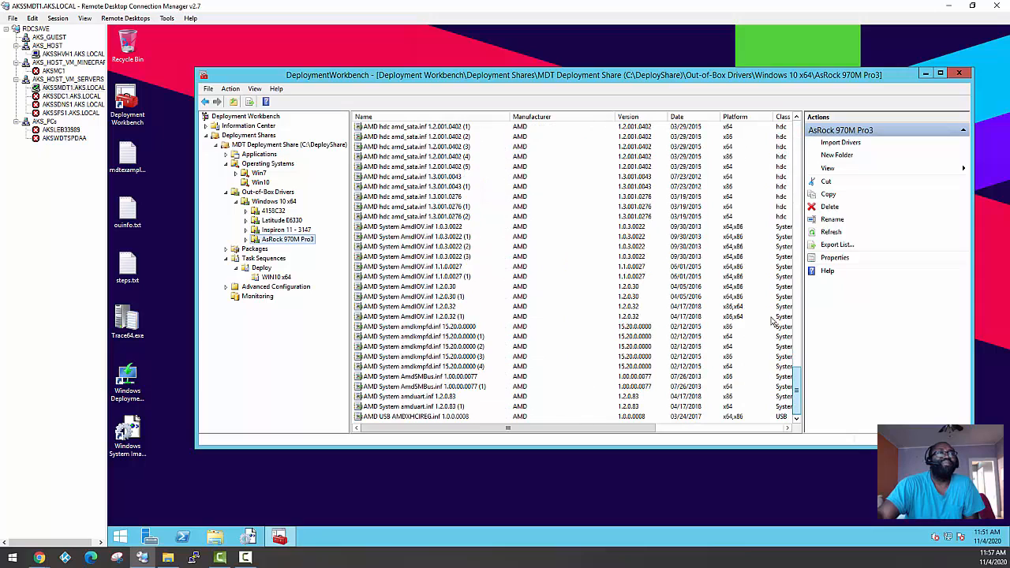
drag(794, 398, 797, 132)
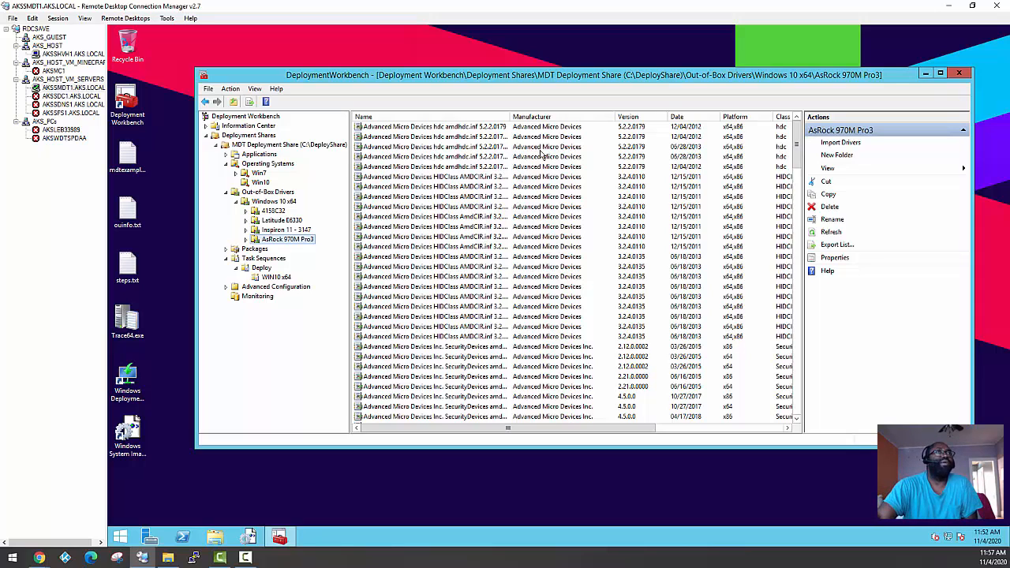
Review the Inspiron, Latitude, 4158C32 and parent Windows 10 x64 driver folders, and go back to the share's Monitoring node
click(279, 229)
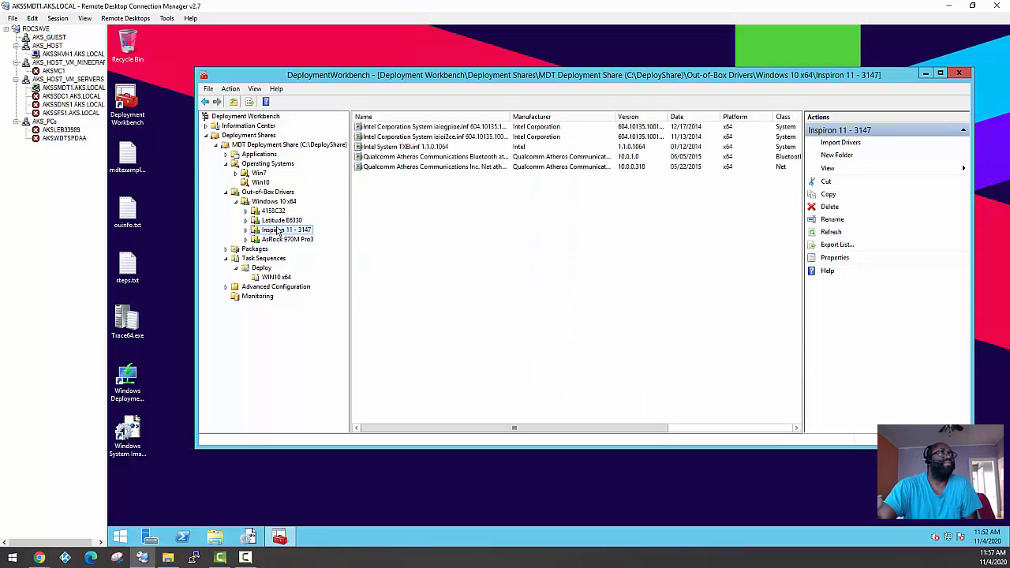
click(277, 220)
click(274, 212)
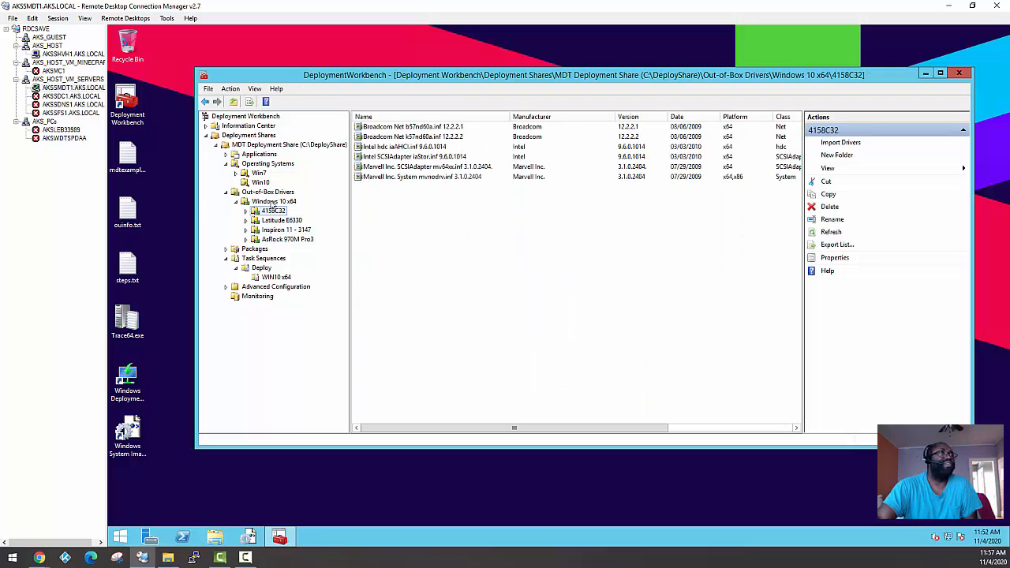
click(272, 203)
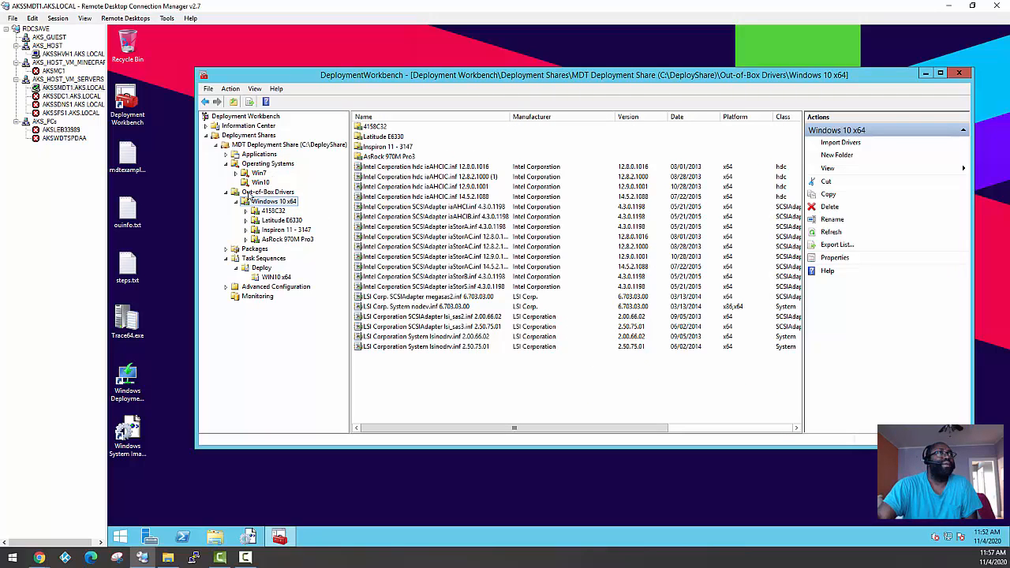
click(256, 297)
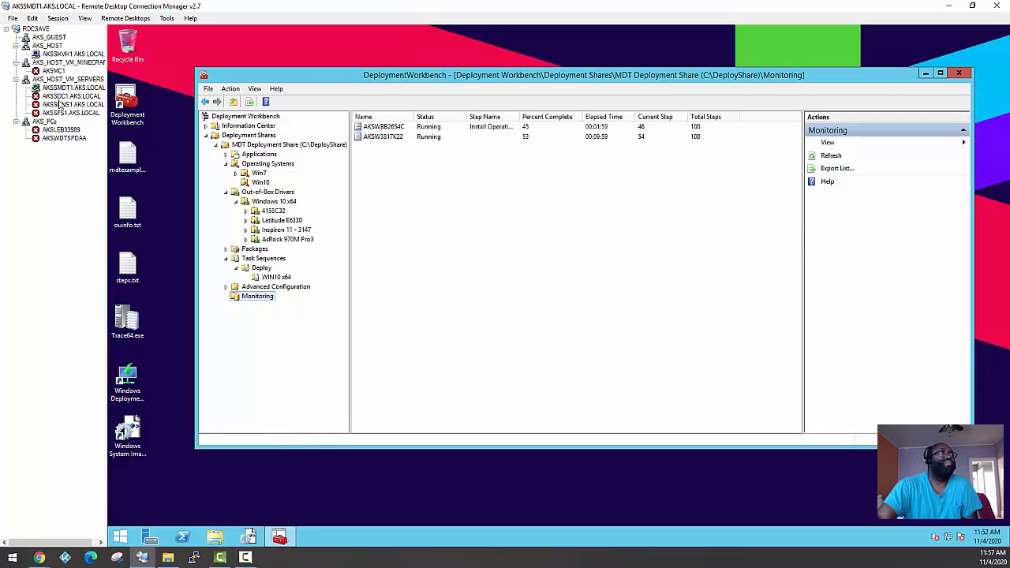
Return to the AKSSHVH1 session and finish the Deployment Summary in the Windows 10 HyperV-Test virtual machine
click(59, 53)
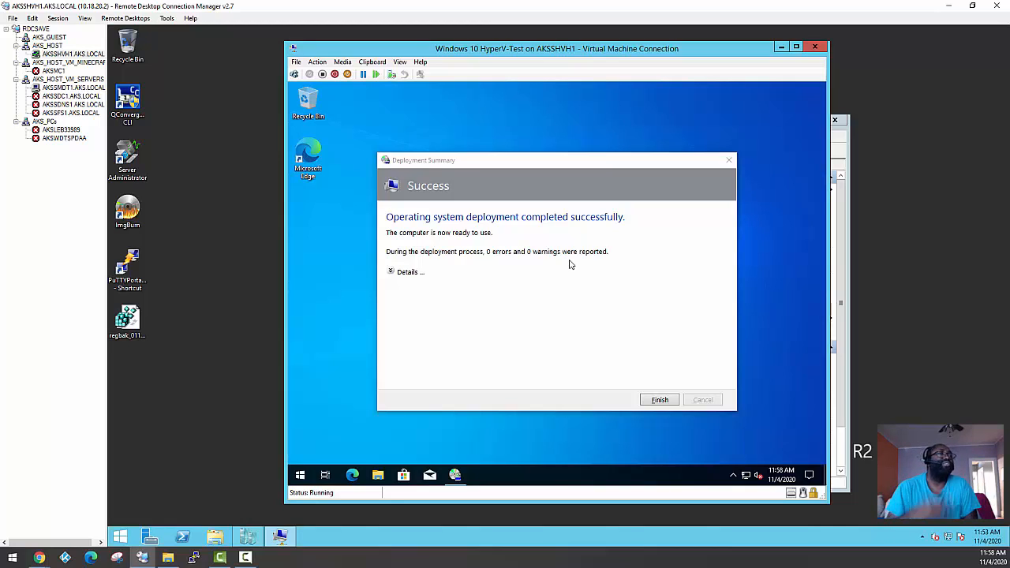
click(660, 399)
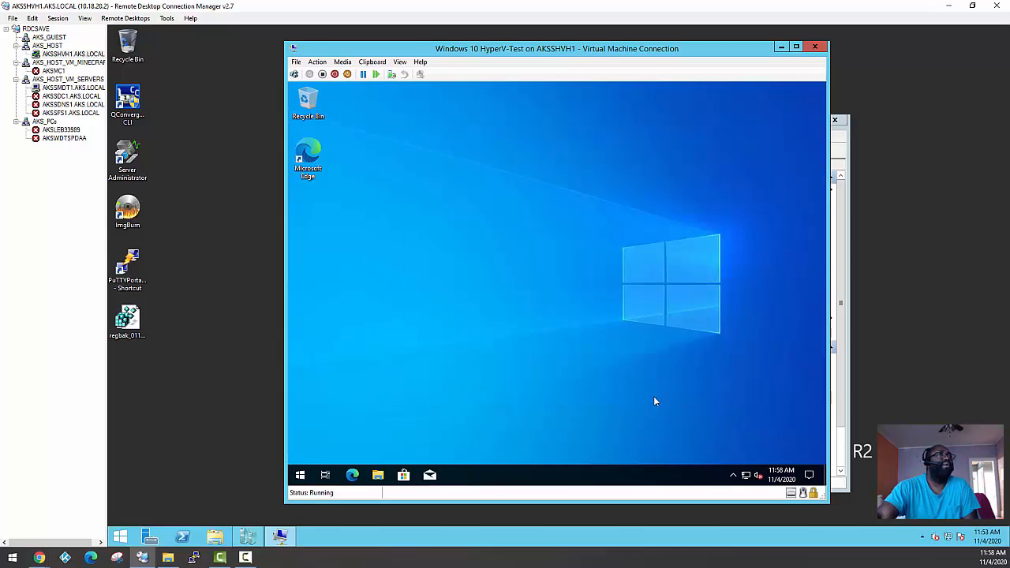